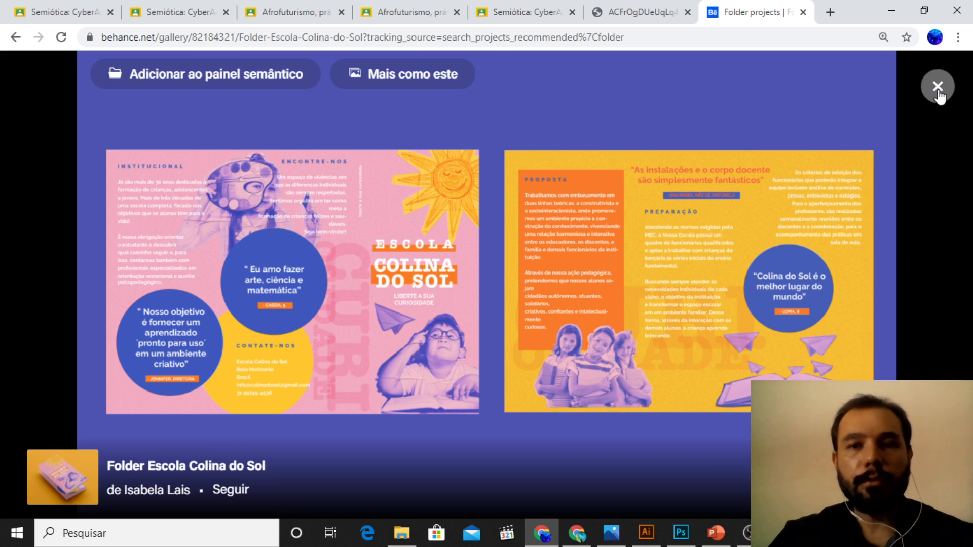
Step: View the remaining full-screen images of the Folder Escola Colina do Sol project, and close the project
click(929, 284)
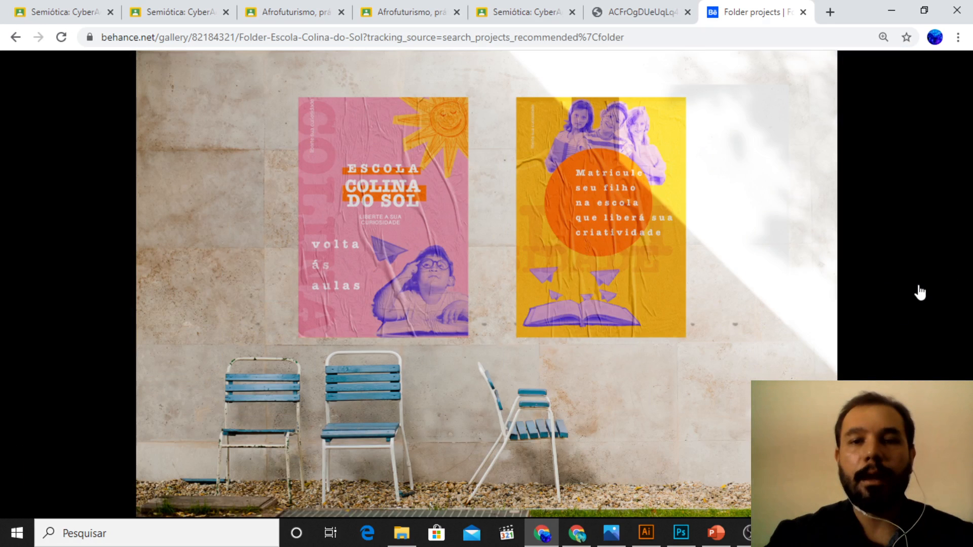
click(936, 293)
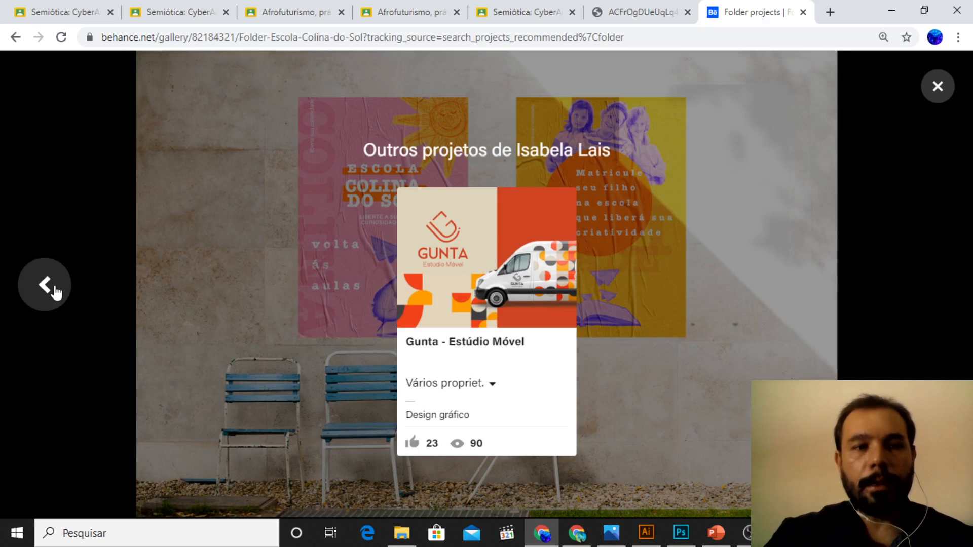
click(45, 283)
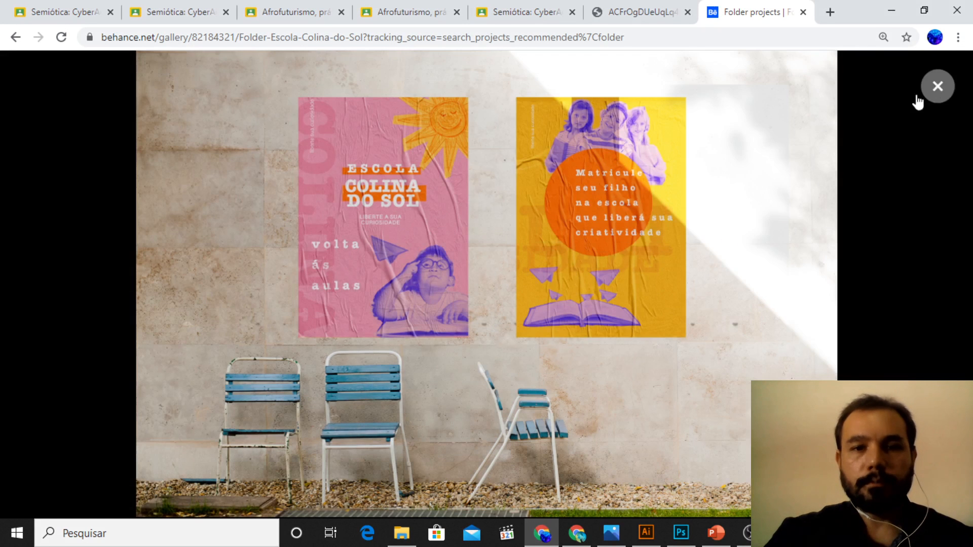
click(929, 93)
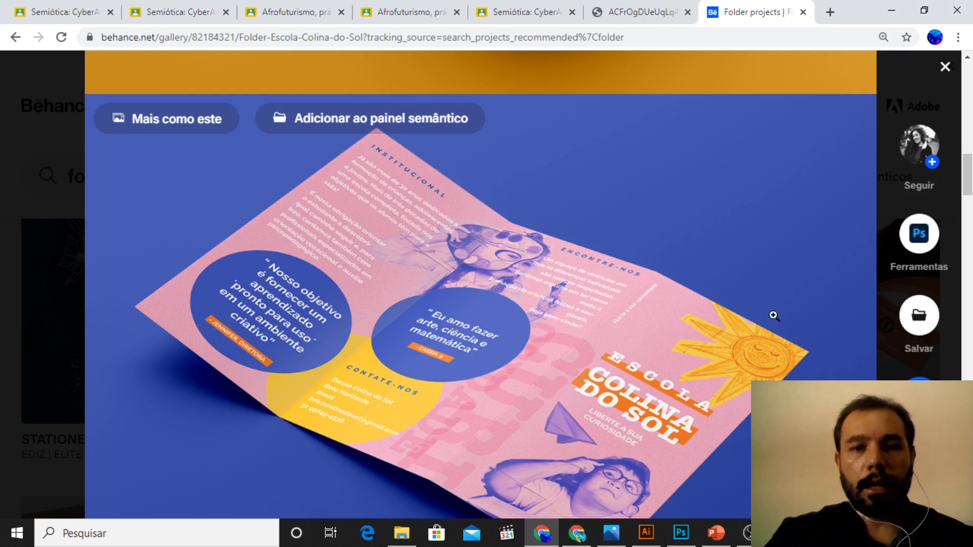
click(944, 69)
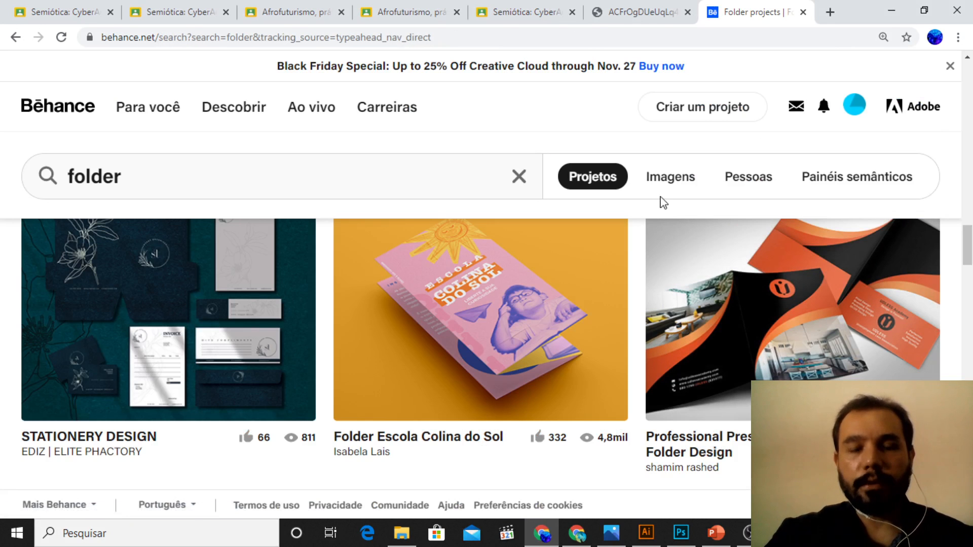
Step: Browse further through the folder project results and open the Santa Janela project
scroll(692, 195, down, 5)
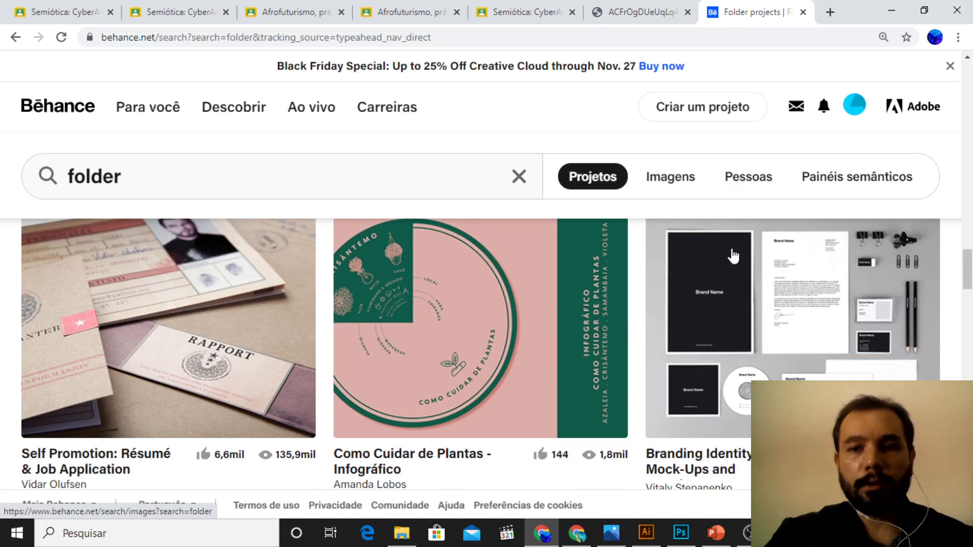
scroll(727, 277, down, 5)
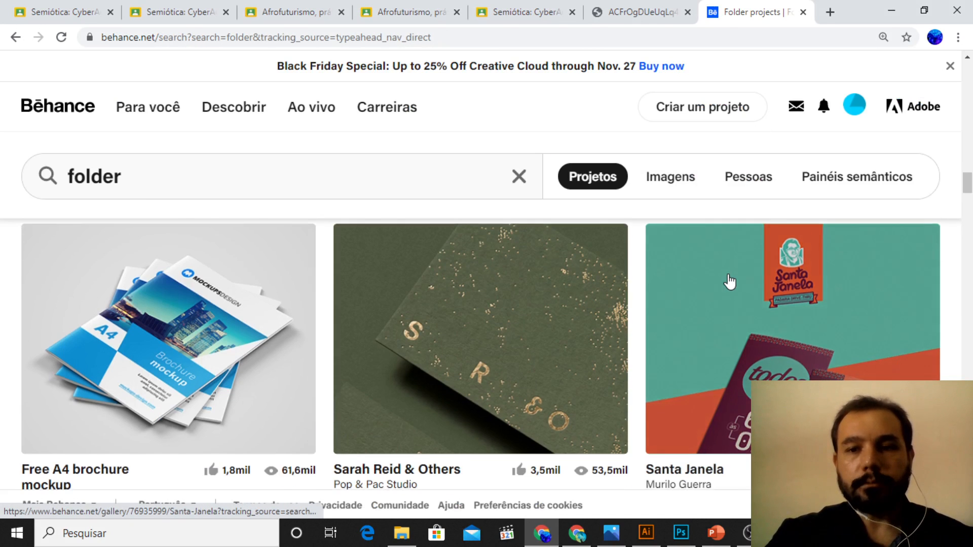
scroll(728, 277, down, 1)
click(649, 282)
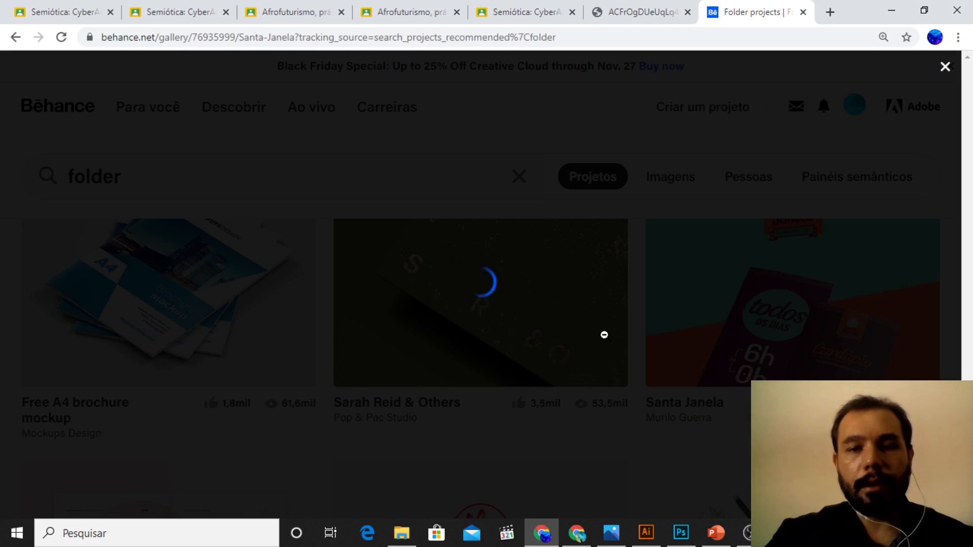
click(945, 71)
click(624, 330)
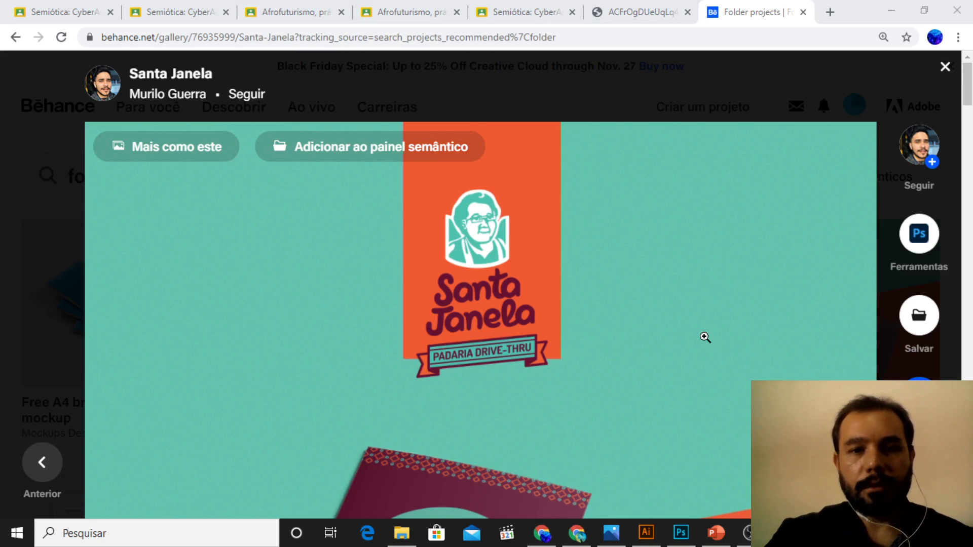
Step: Examine the Santa Janela menu covers and the opened inner panels on the project page
scroll(647, 337, down, 8)
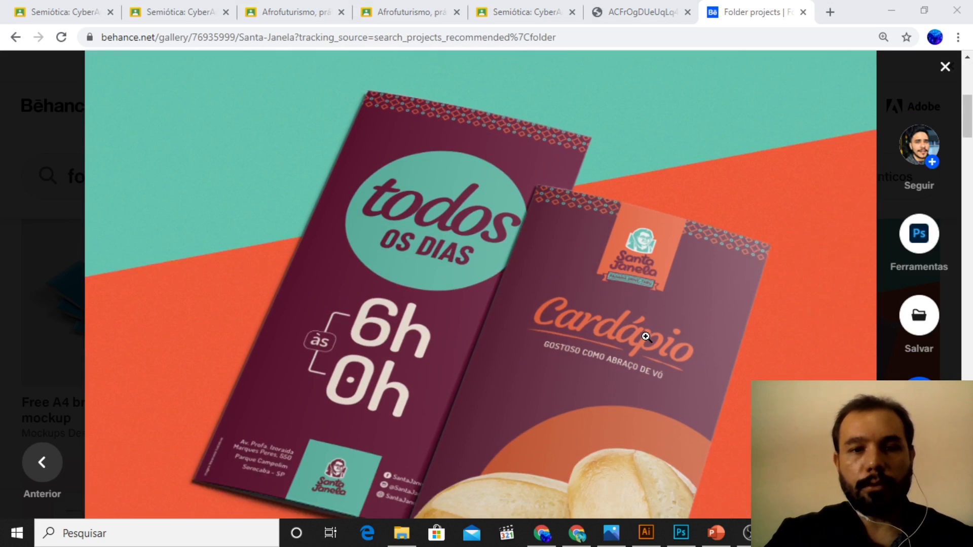
scroll(647, 337, down, 6)
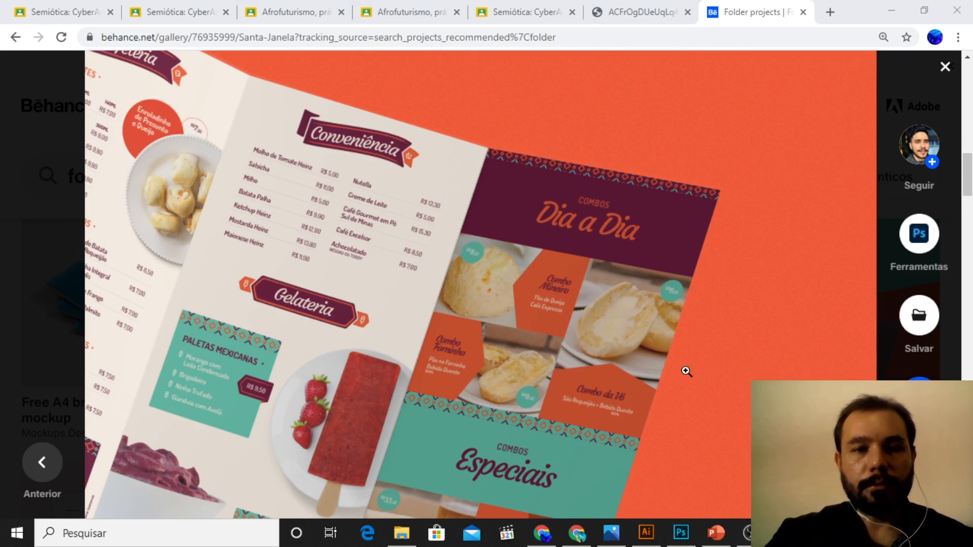
scroll(685, 371, down, 2)
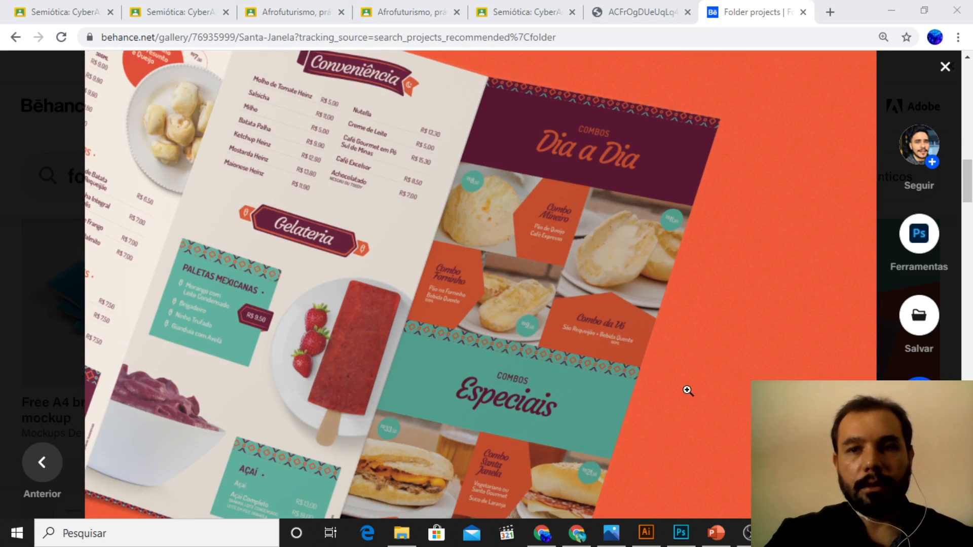
scroll(688, 391, down, 5)
scroll(688, 389, up, 5)
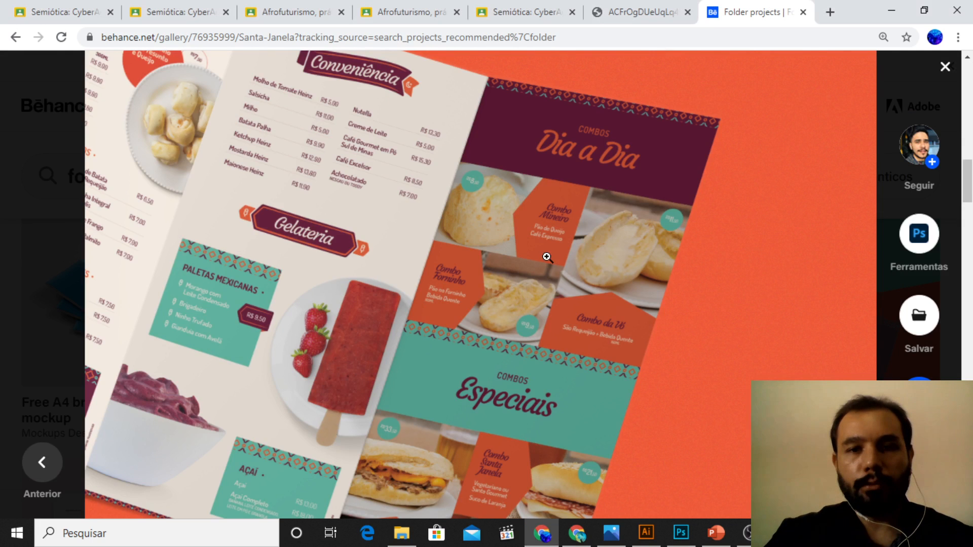
Step: Enlarge the Santa Janela image to full size and examine the Conveniência, Gelateria and Combos panels
click(565, 259)
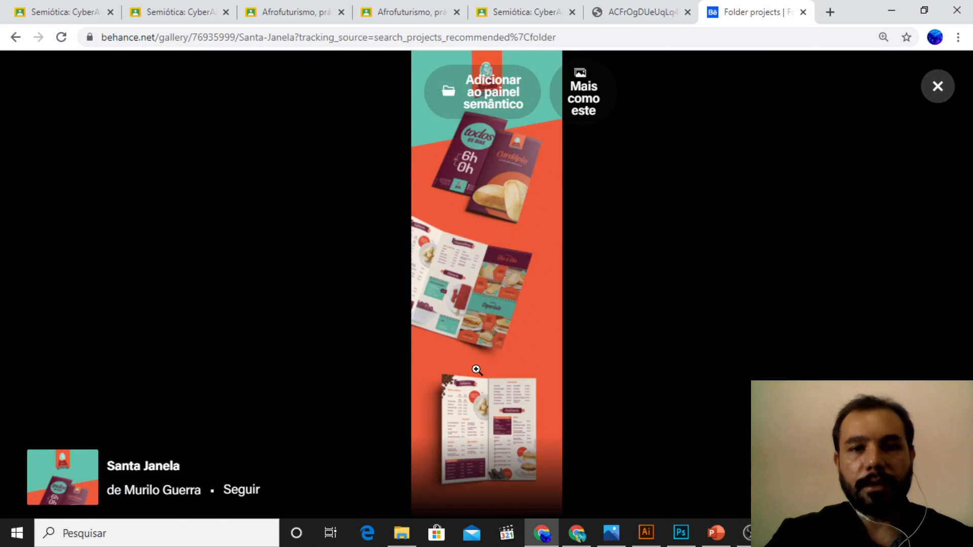
click(478, 369)
scroll(583, 299, down, 4)
scroll(594, 307, down, 20)
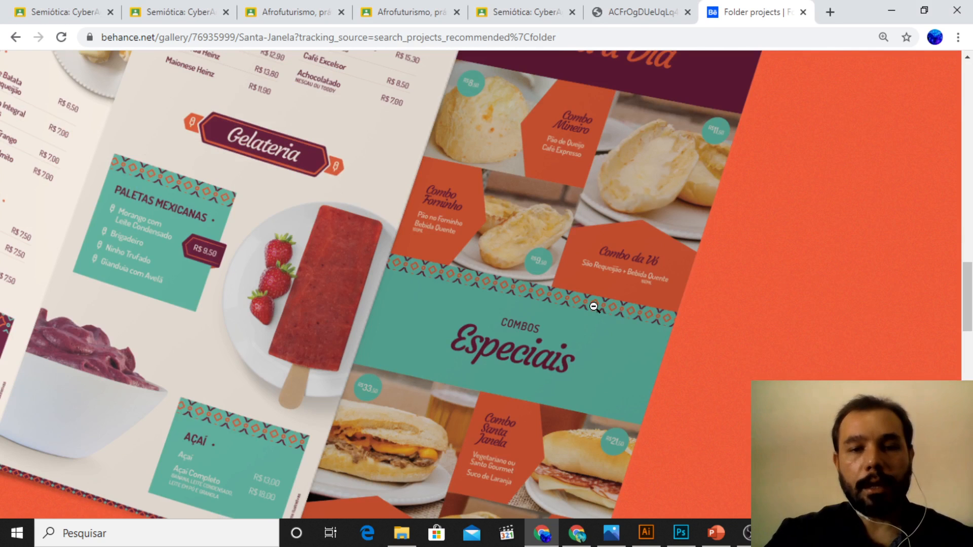
scroll(319, 199, up, 3)
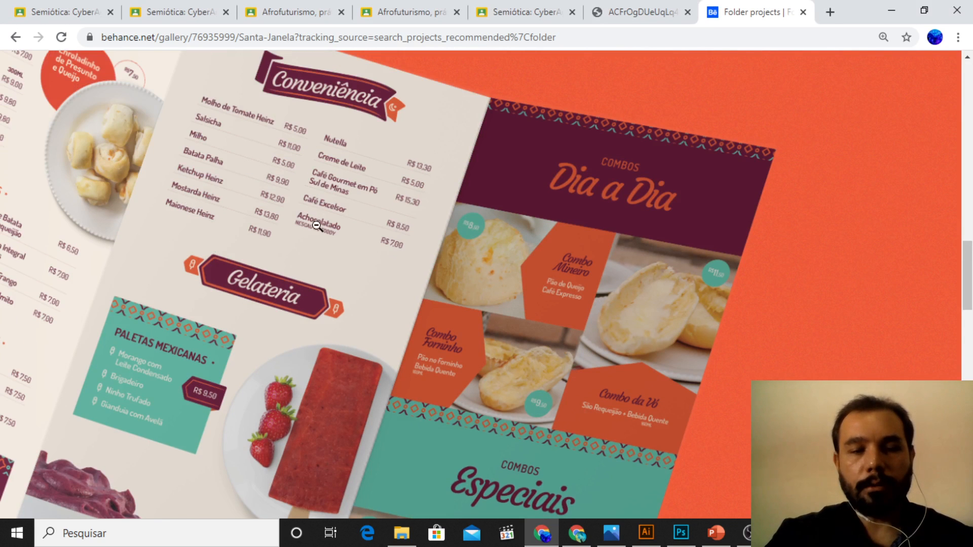
scroll(316, 226, down, 3)
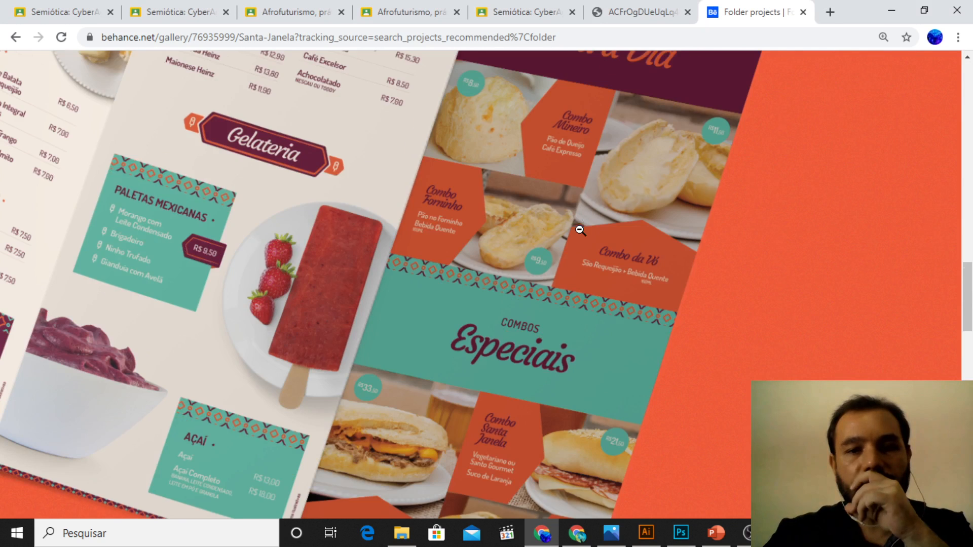
Step: Compare the layout of the Cafeteria and Confeitaria spread with the Combos Especiais panels in the enlarged image
scroll(578, 229, down, 15)
scroll(579, 231, down, 3)
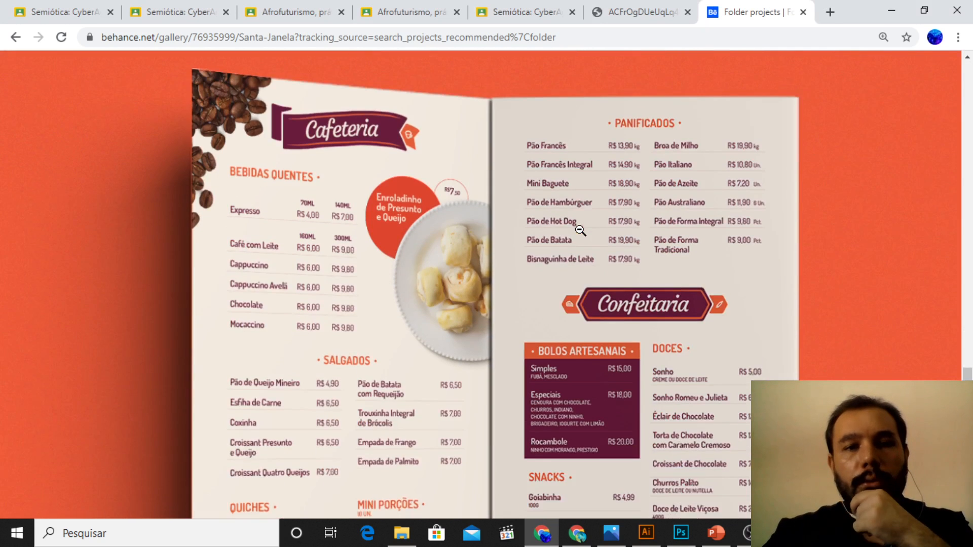
scroll(579, 230, up, 3)
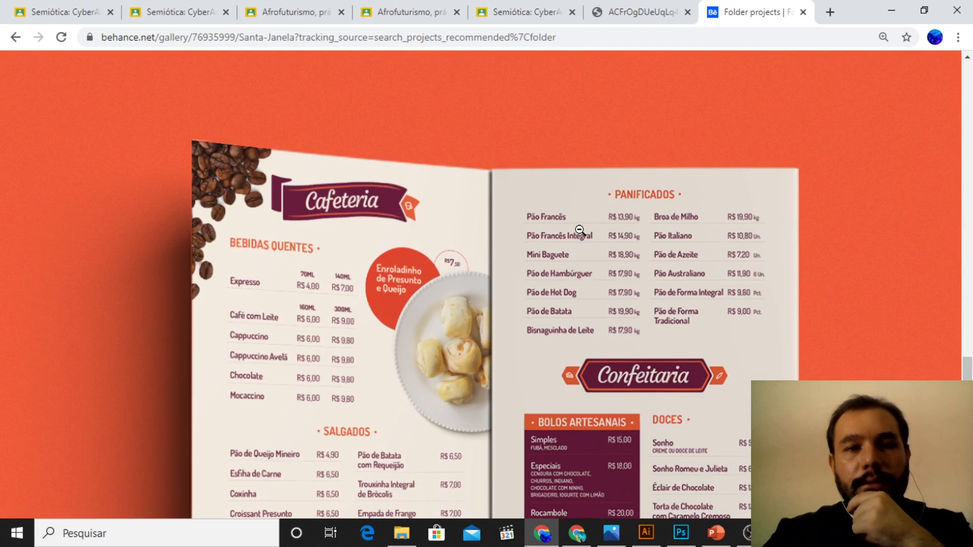
scroll(579, 229, down, 4)
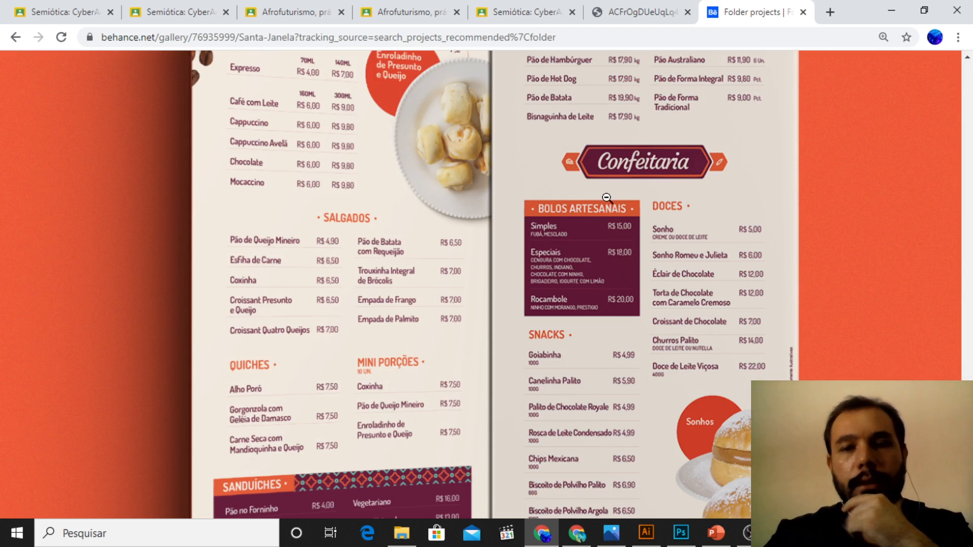
scroll(585, 196, down, 2)
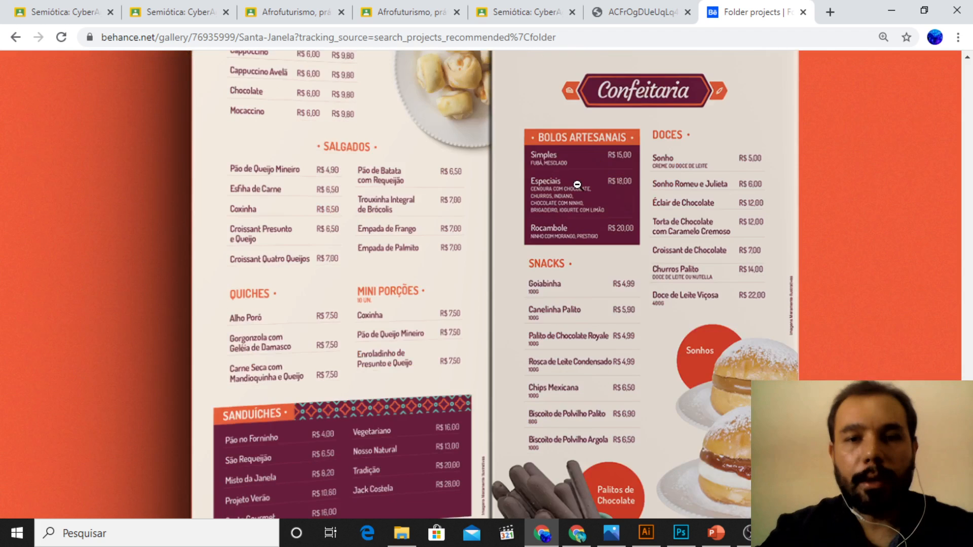
scroll(583, 192, up, 15)
scroll(578, 185, up, 2)
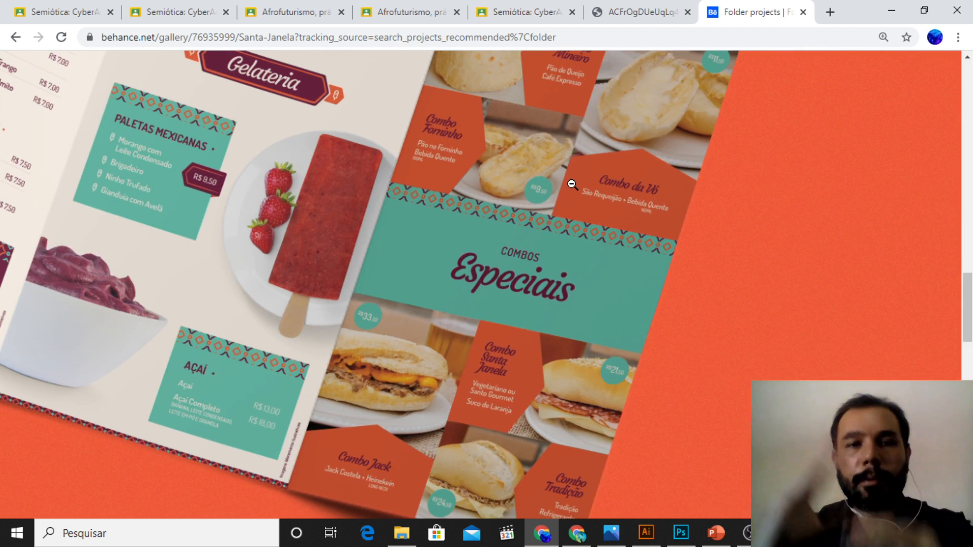
scroll(665, 236, down, 18)
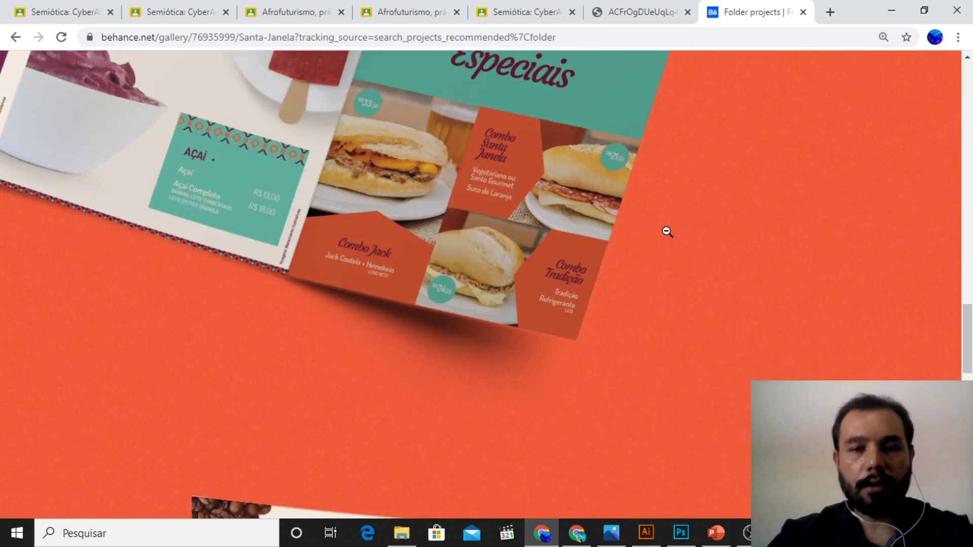
scroll(666, 232, up, 4)
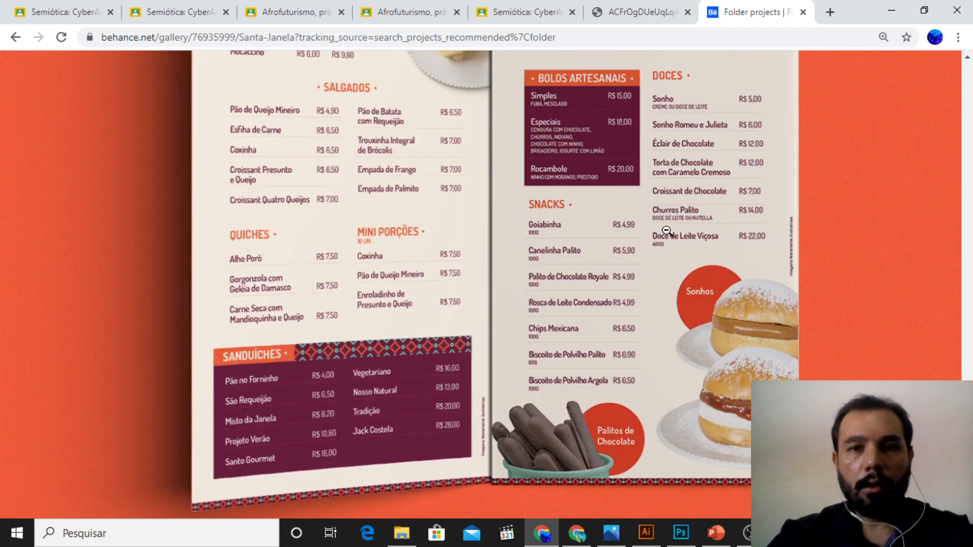
Step: Examine the Snacks, Sanduíches and Cafeteria sections of the menu spread, and leave the enlarged view
click(609, 324)
click(515, 330)
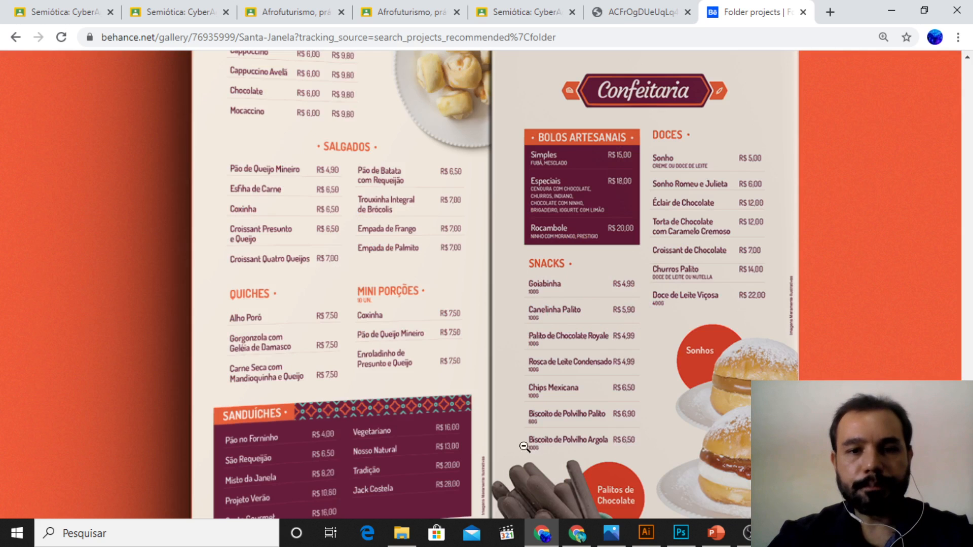
scroll(502, 330, down, 1)
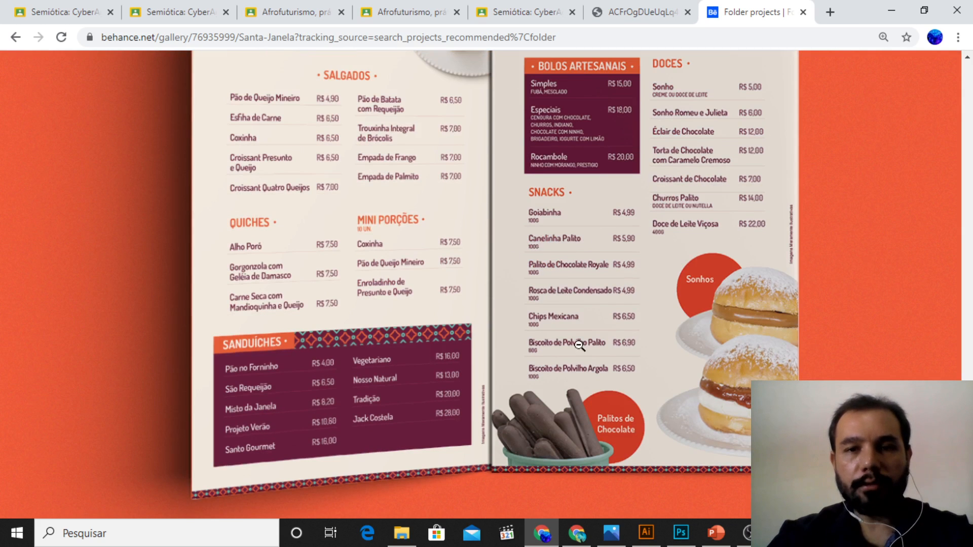
scroll(765, 305, up, 3)
scroll(767, 304, up, 1)
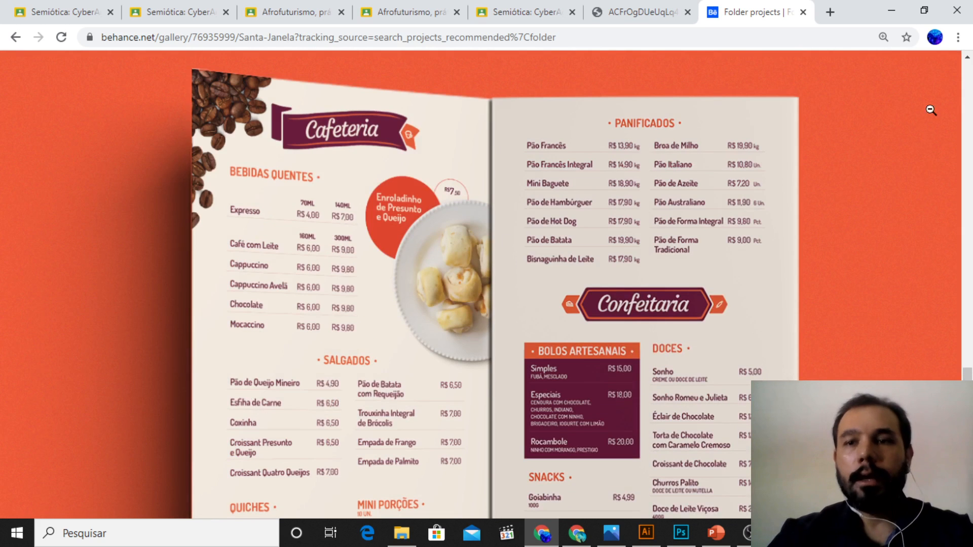
click(646, 229)
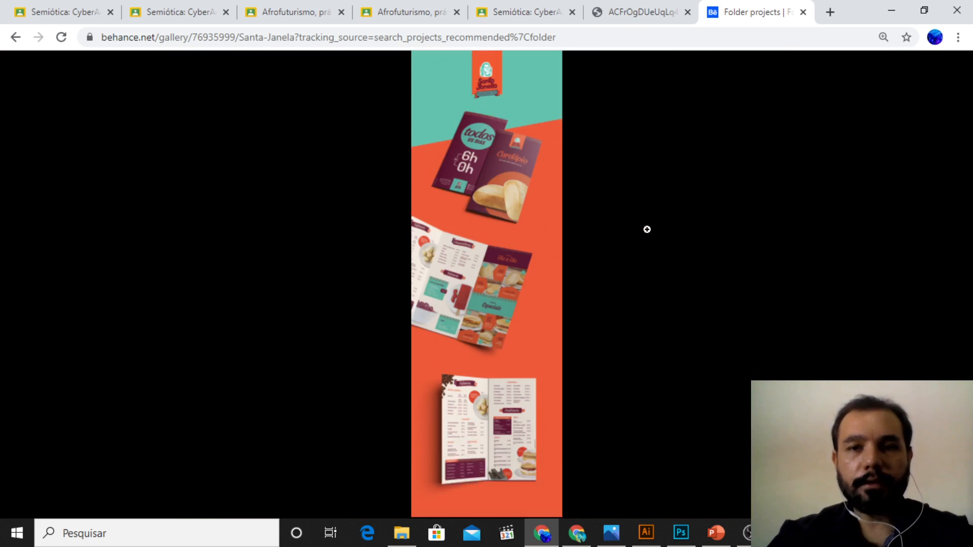
click(749, 330)
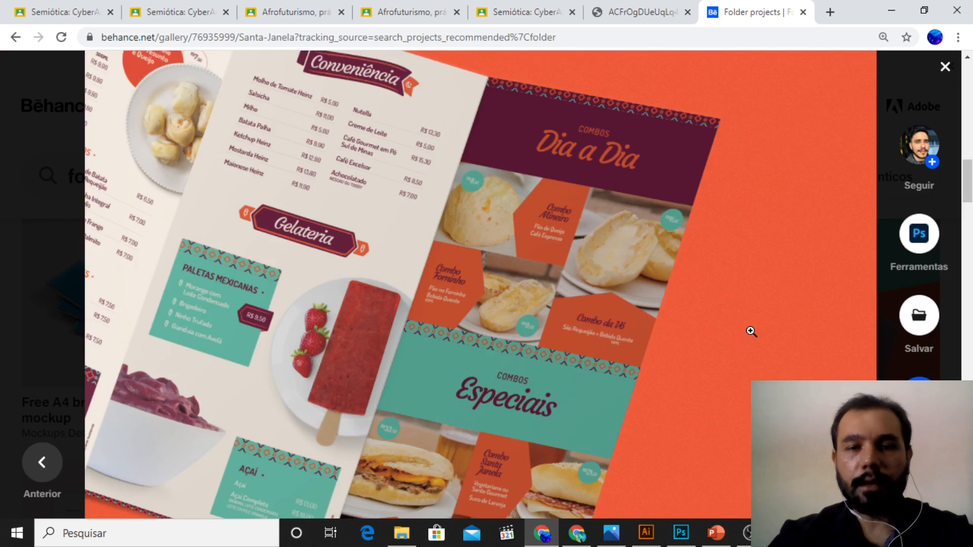
Step: Review the Santa Janela project from its last spread back to the Cardápio cover, and close it
scroll(749, 330, down, 4)
scroll(748, 329, down, 12)
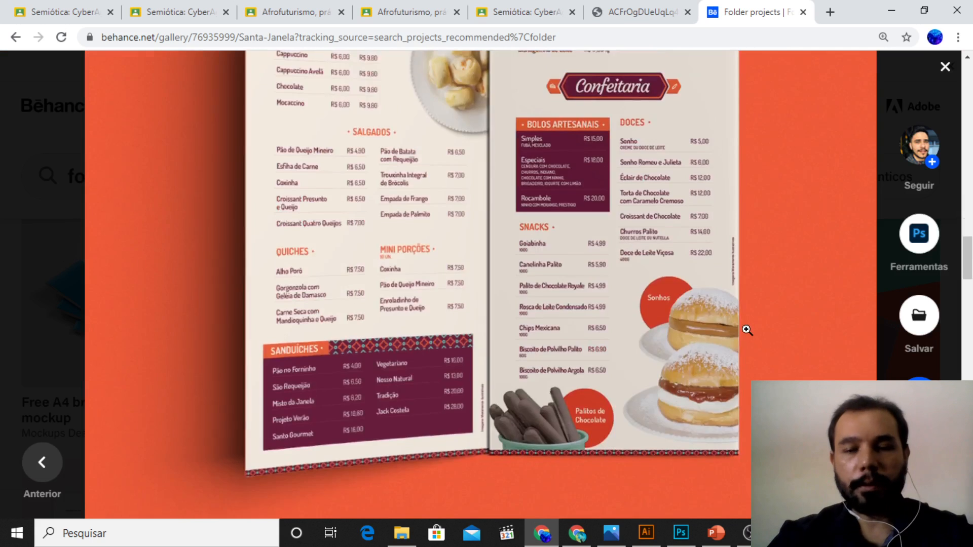
scroll(749, 330, down, 2)
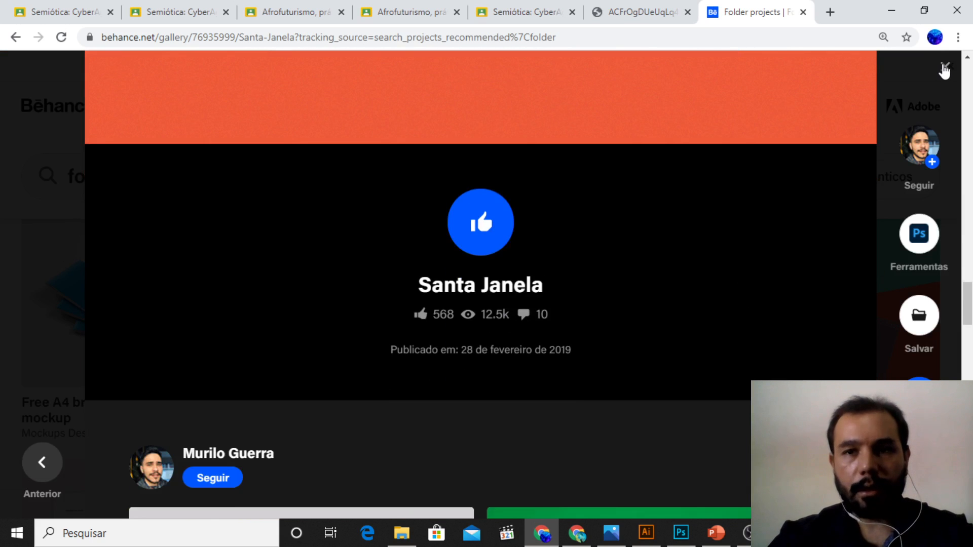
scroll(735, 193, up, 10)
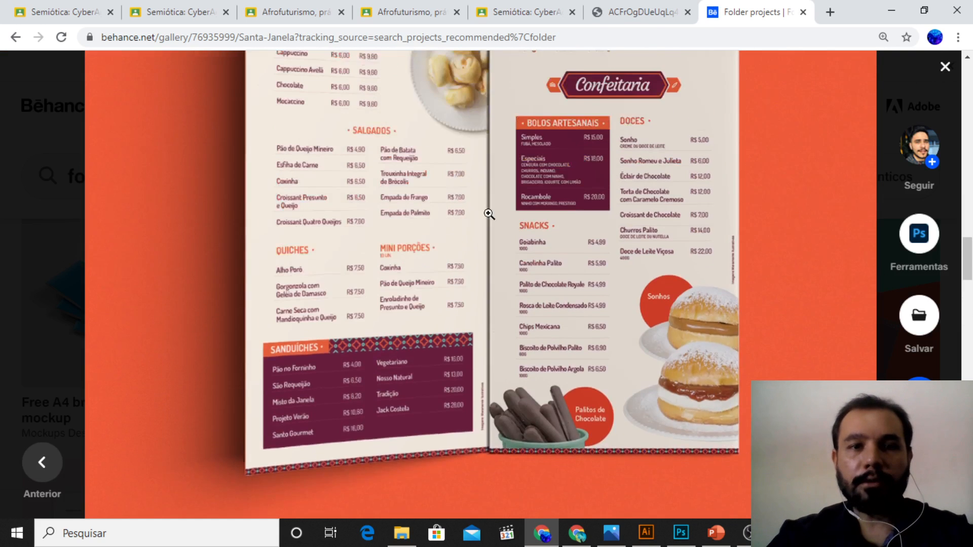
scroll(489, 213, up, 10)
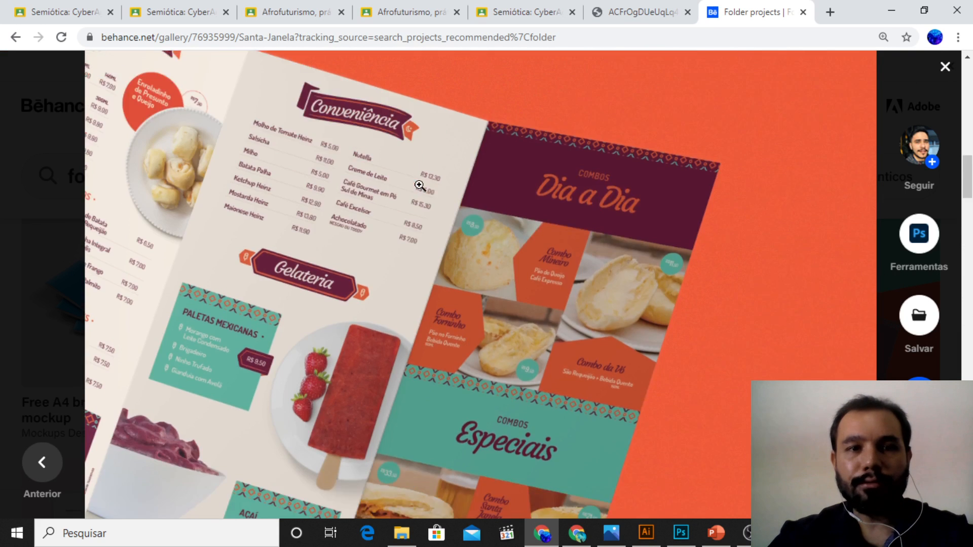
scroll(420, 186, up, 10)
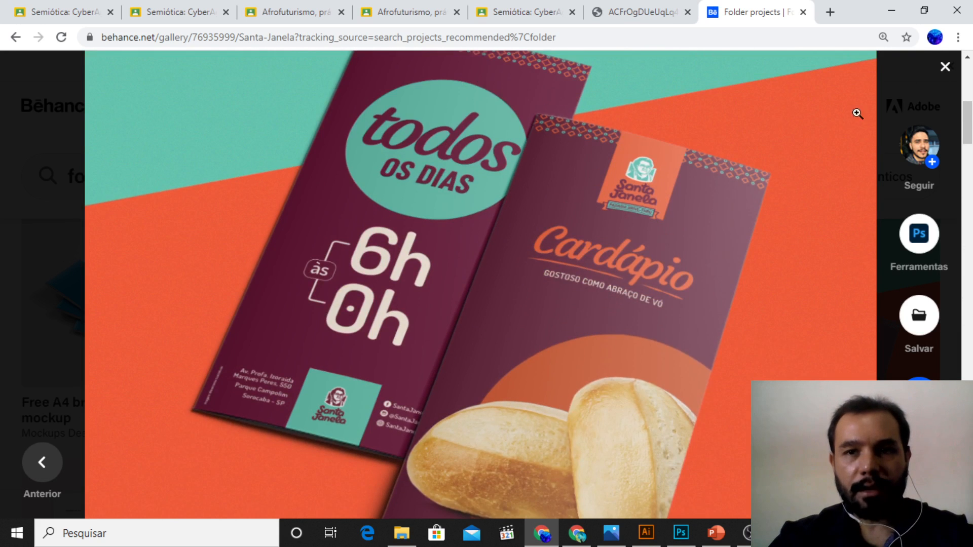
click(946, 69)
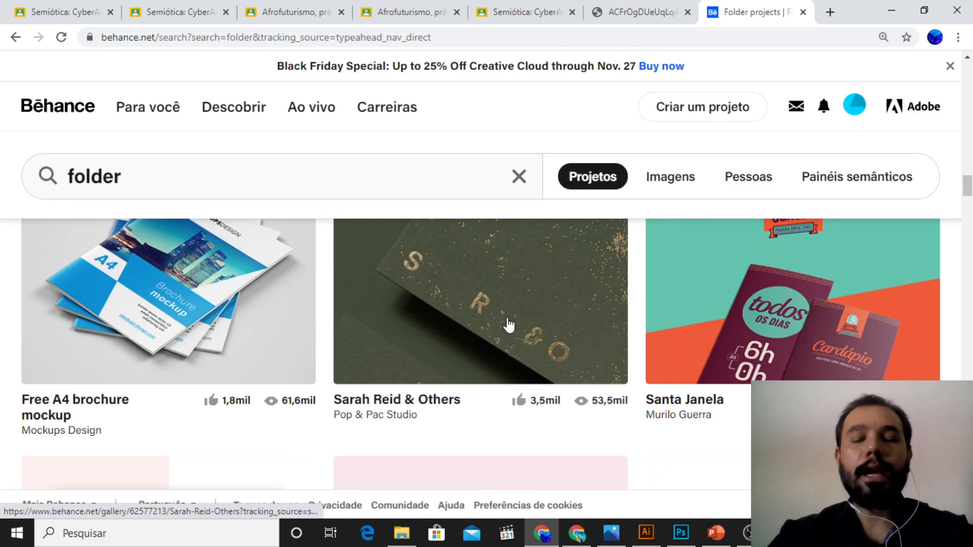
Step: Look further through the folder search results and open the project "Folder Informativo sobre Implantes Odontológicos"
scroll(509, 325, down, 4)
scroll(514, 324, down, 10)
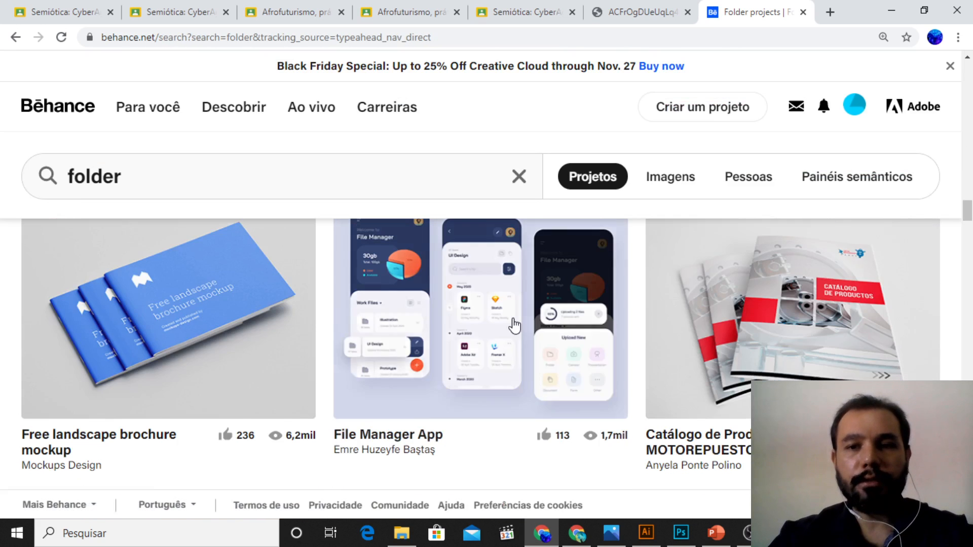
scroll(514, 325, down, 5)
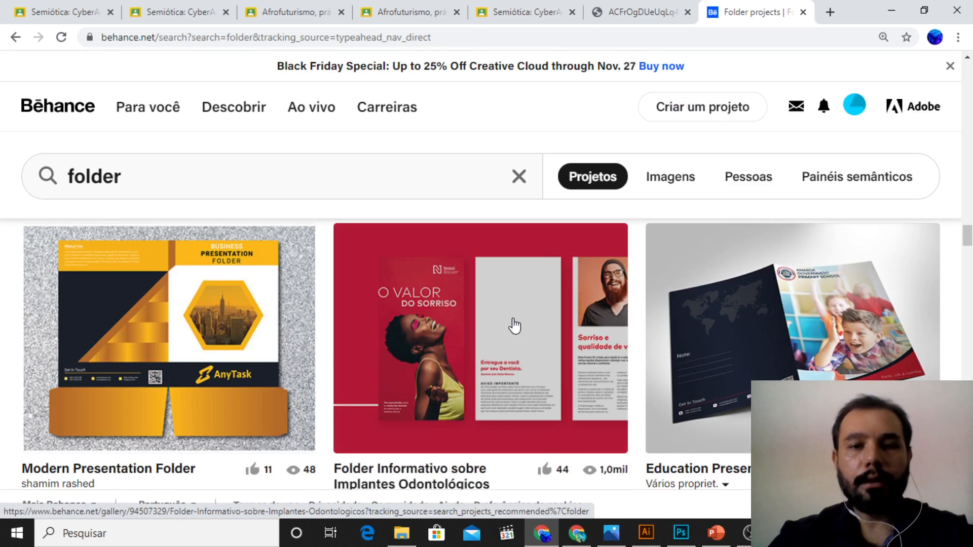
click(513, 354)
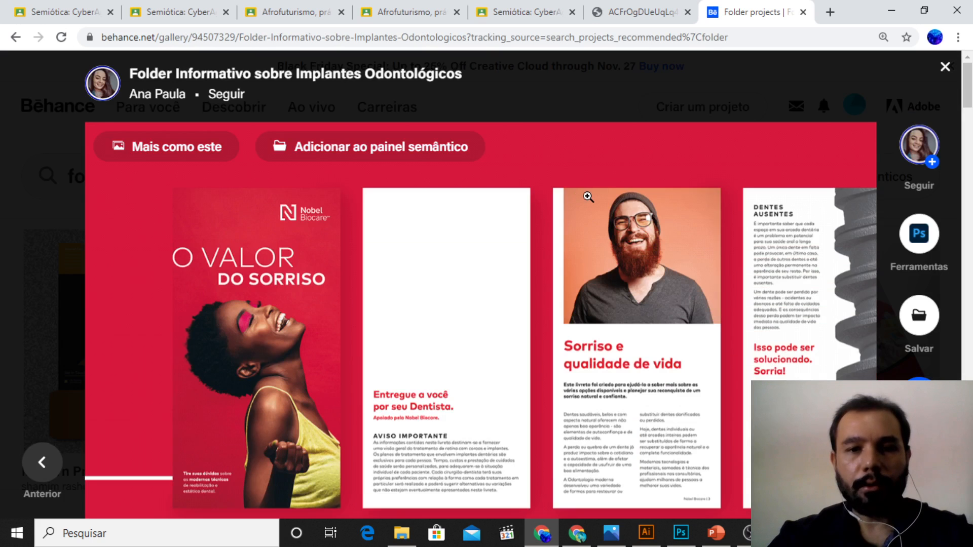
Step: Review the project's opening panels, Mark Pro typography and colour palette, and the "O que é um implante?" page
scroll(587, 196, down, 15)
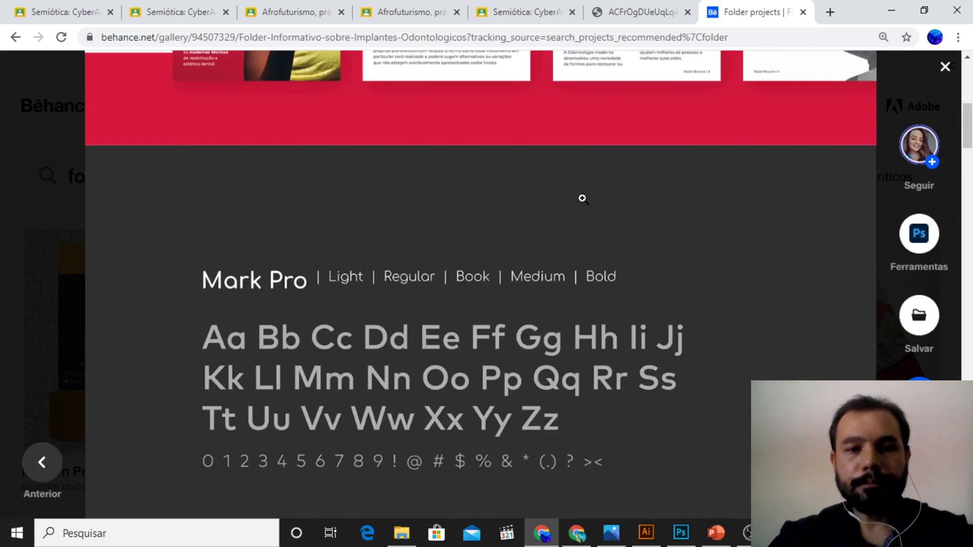
scroll(582, 198, up, 3)
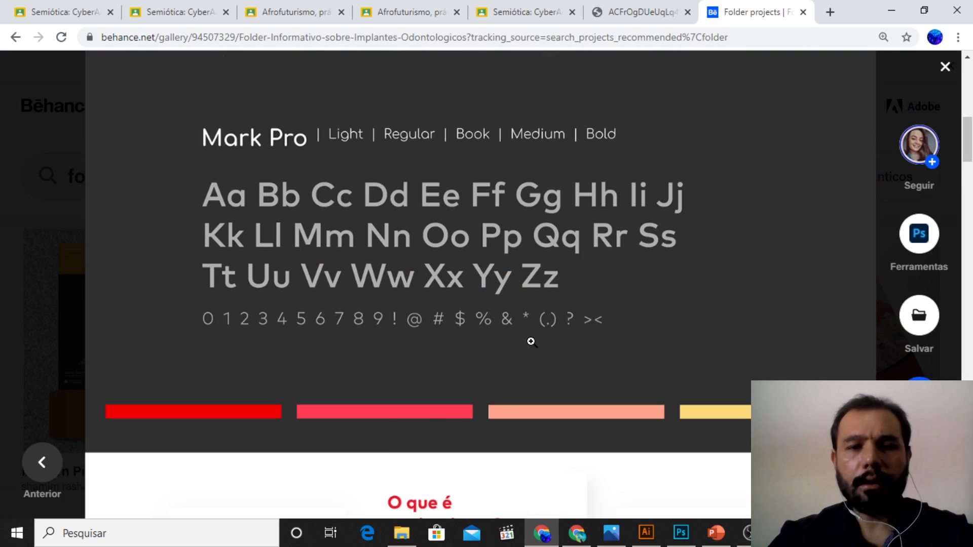
scroll(531, 342, down, 8)
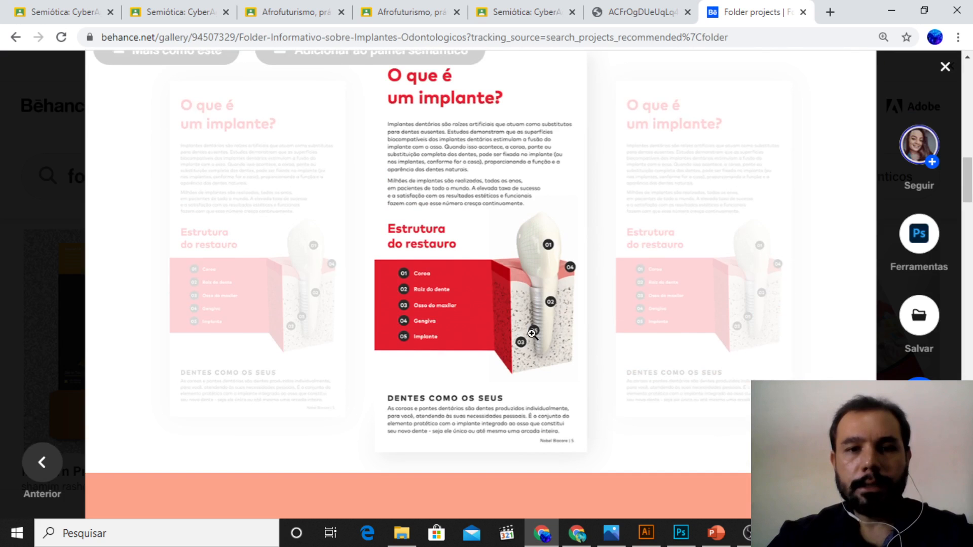
Step: Enlarge the "O que é um implante?" page, examine the following spreads on the orange and yellow backgrounds, and leave the enlarged view
click(532, 332)
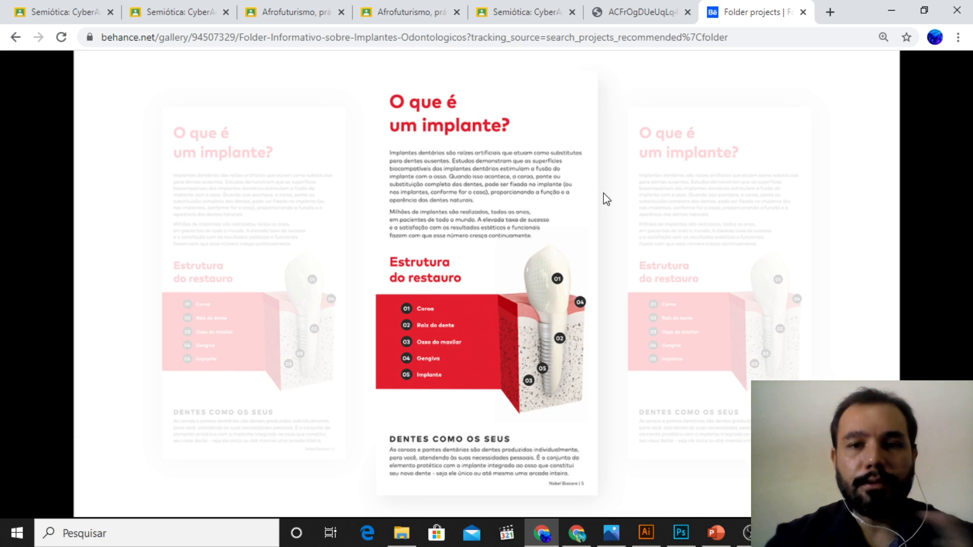
click(929, 296)
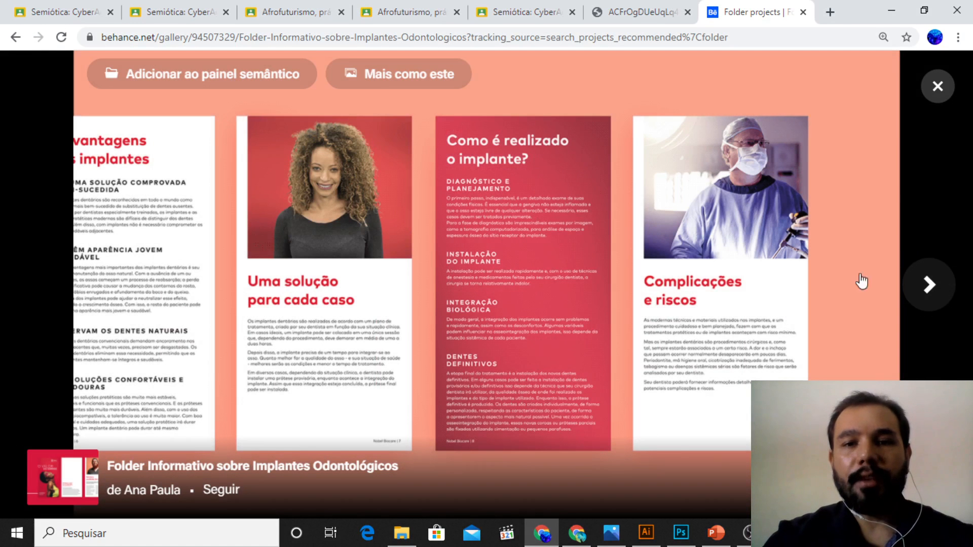
click(930, 295)
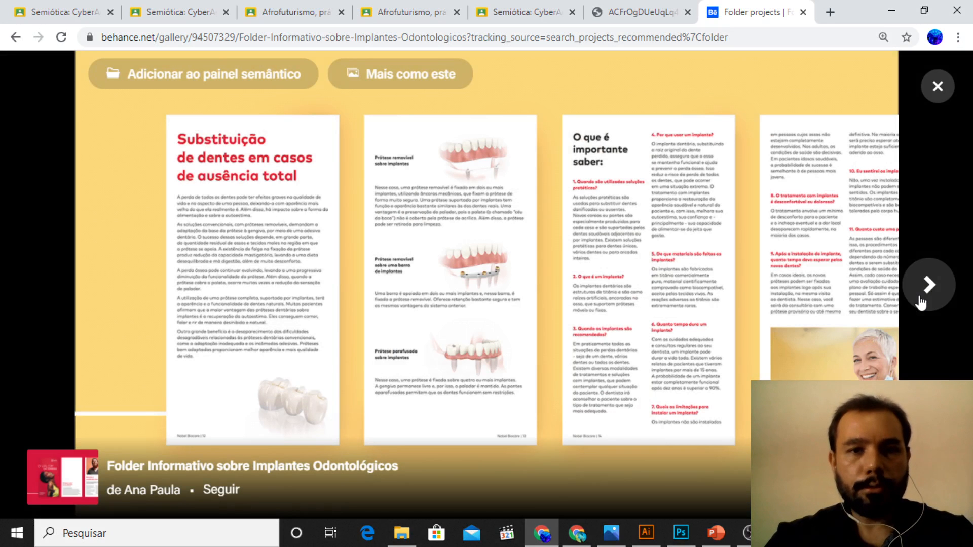
click(937, 86)
Step: Switch to the untitled Illustrator document and frame the whole first artboard
click(646, 532)
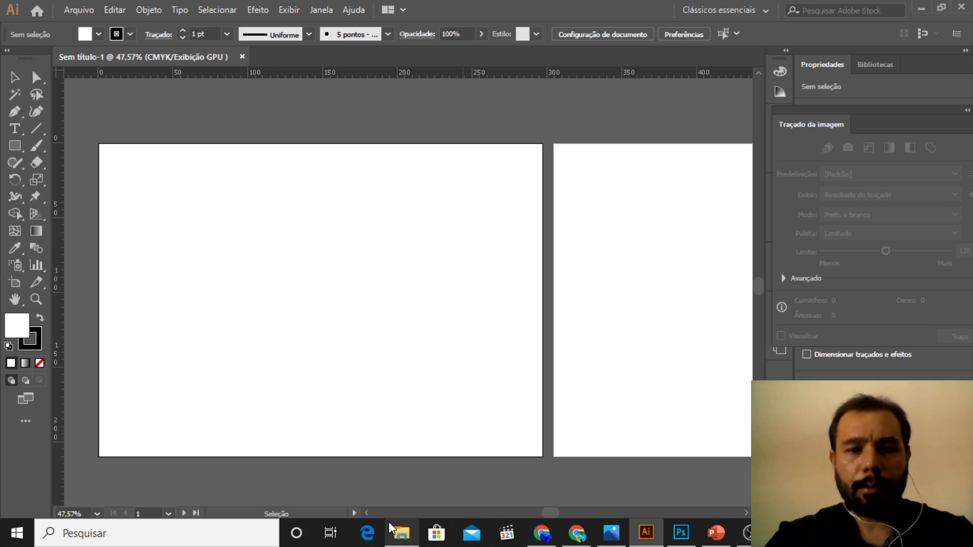
click(368, 515)
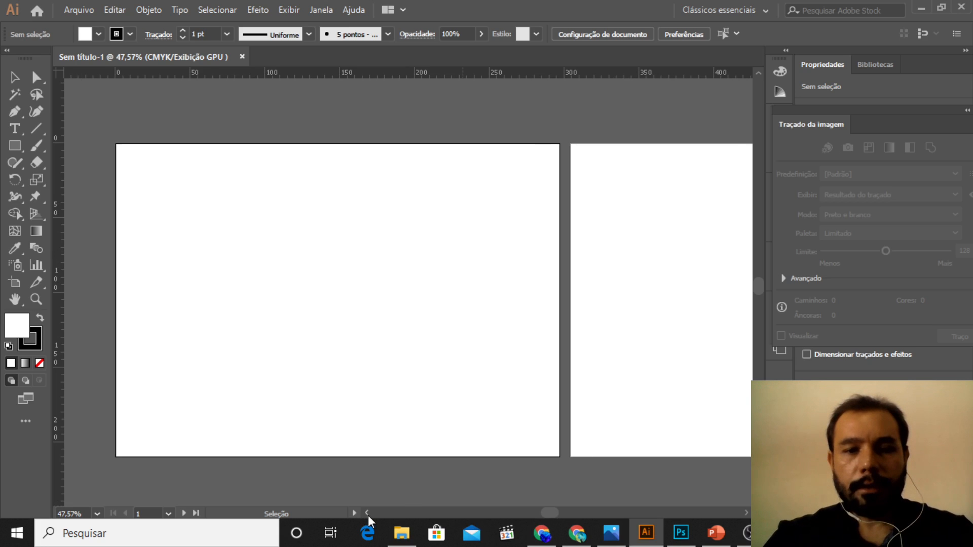
click(368, 515)
click(368, 516)
click(368, 515)
click(368, 515)
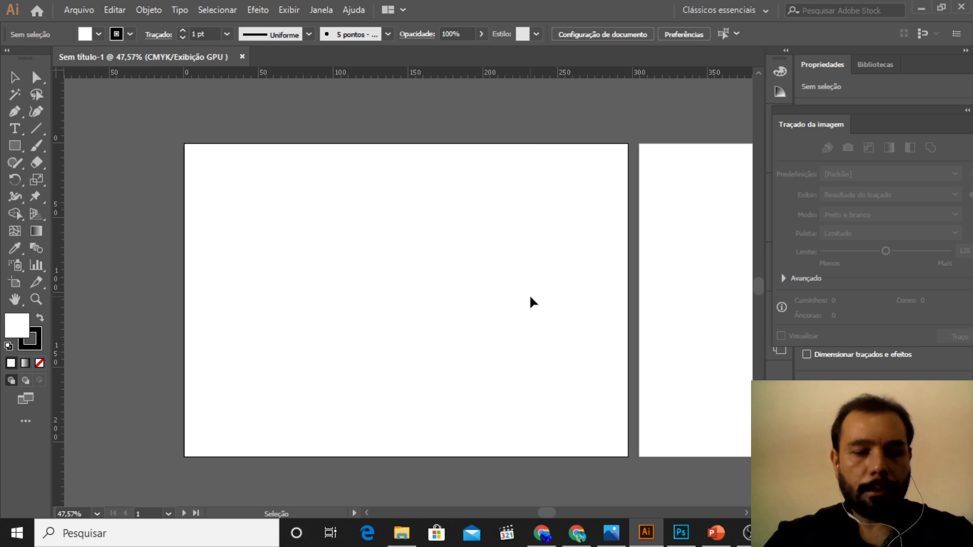
key(z)
click(342, 302)
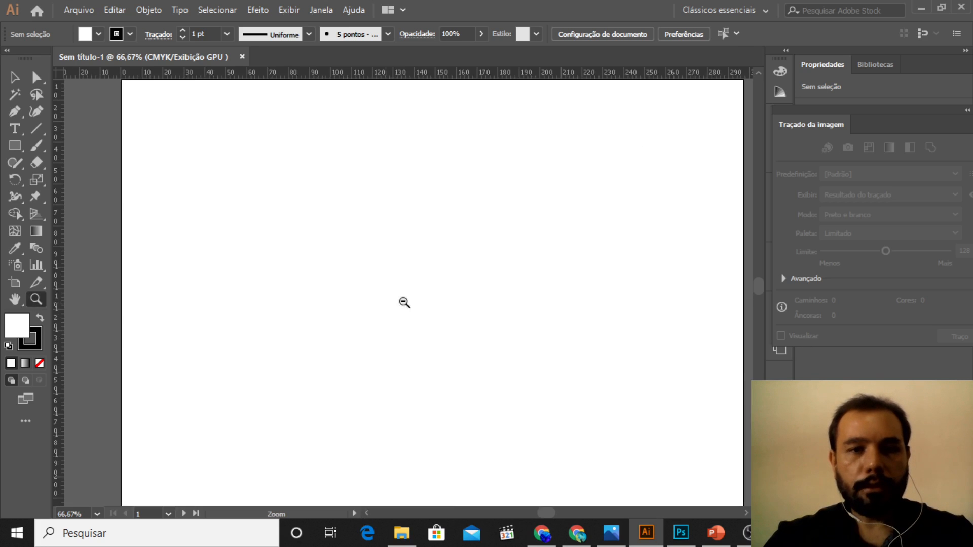
alt+click(445, 303)
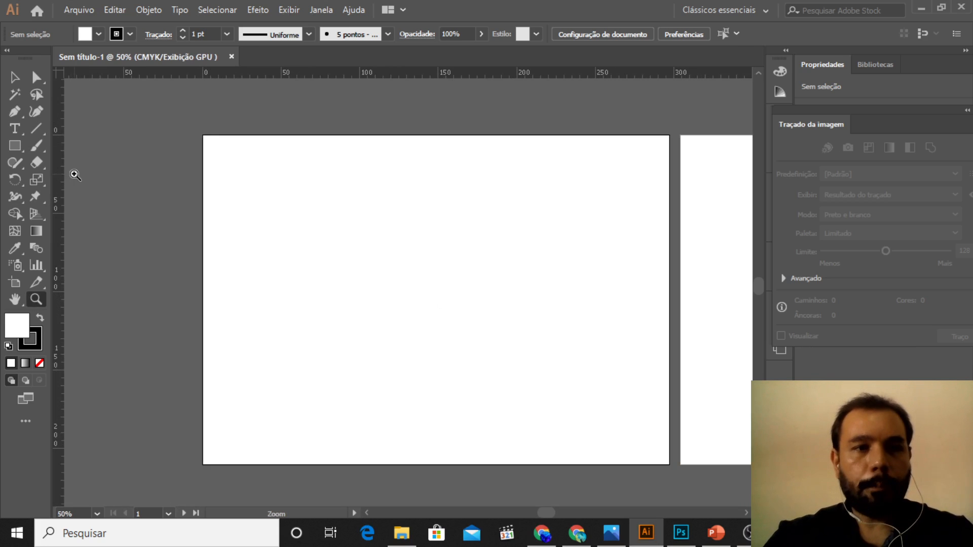
Step: Place two vertical ruler guides on the first artboard, at about 99 mm and 202 mm, dividing it into three panels
click(14, 77)
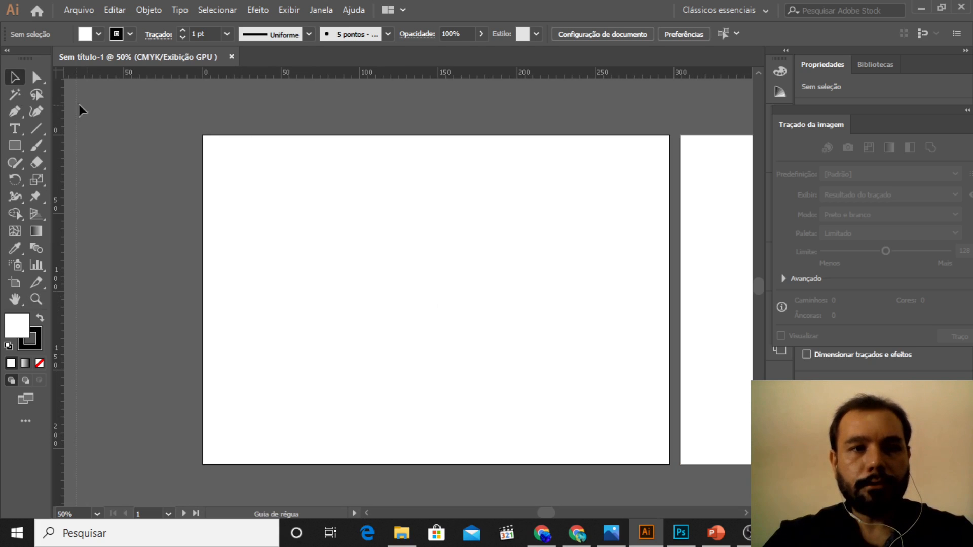
drag(58, 96, 130, 109)
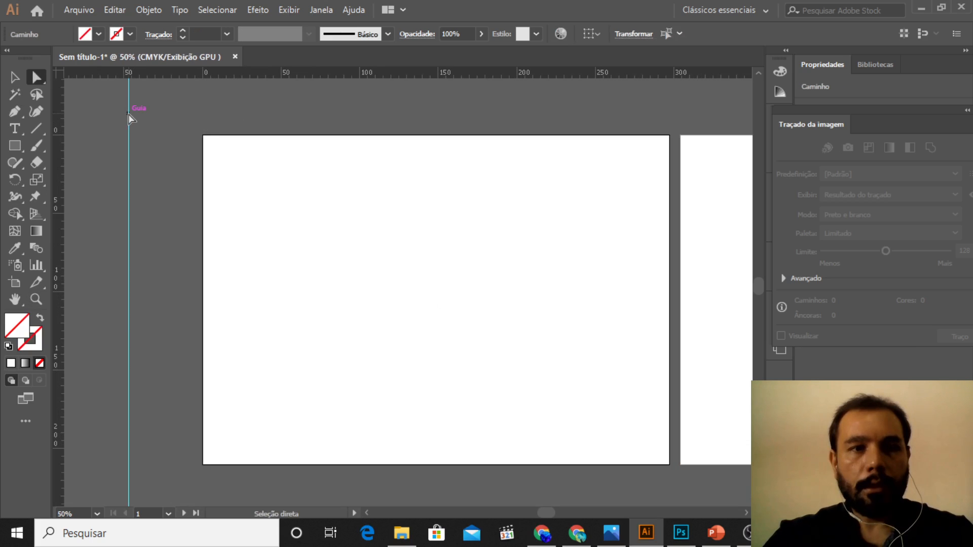
click(15, 77)
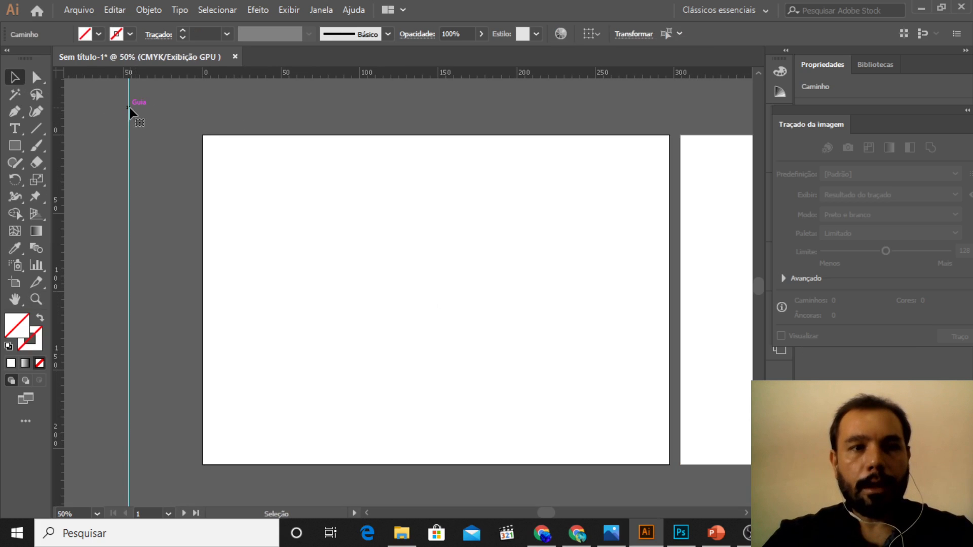
drag(129, 108, 358, 113)
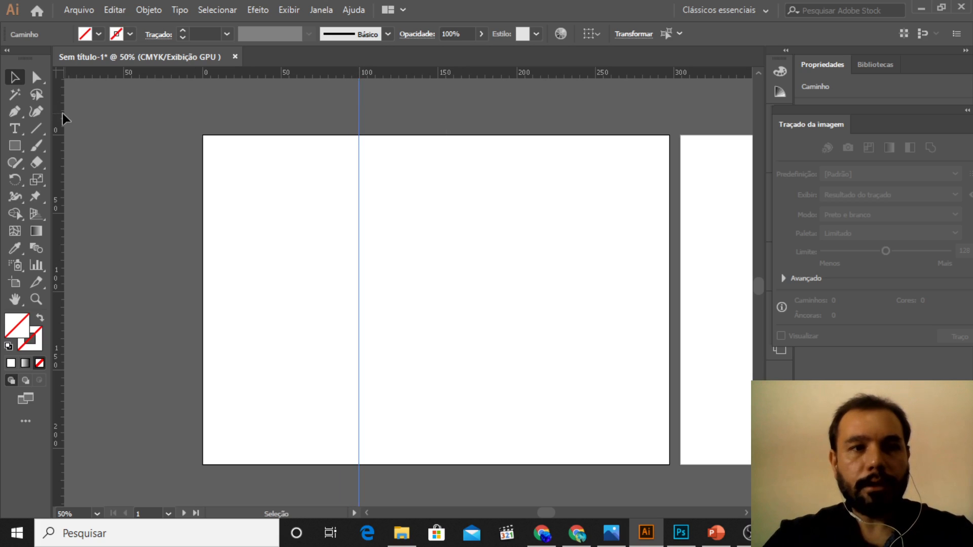
drag(62, 114, 520, 114)
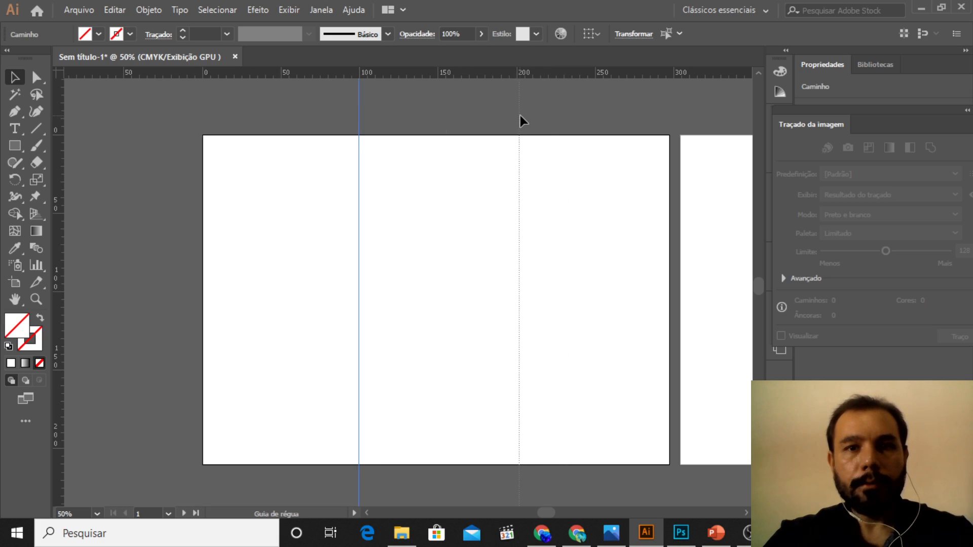
drag(520, 114, 520, 114)
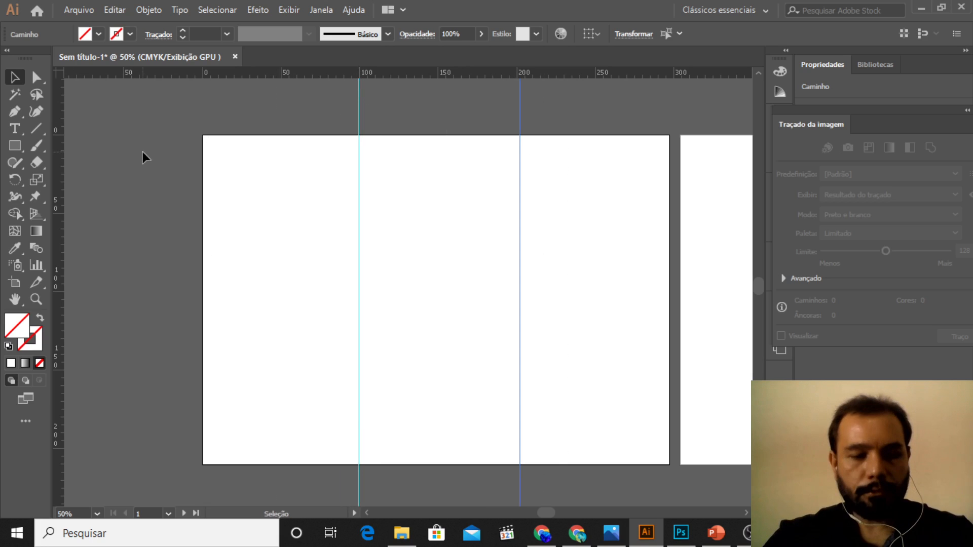
Step: Check the positions of both vertical guides against the ruler at a closer magnification
key(z)
click(241, 220)
click(261, 230)
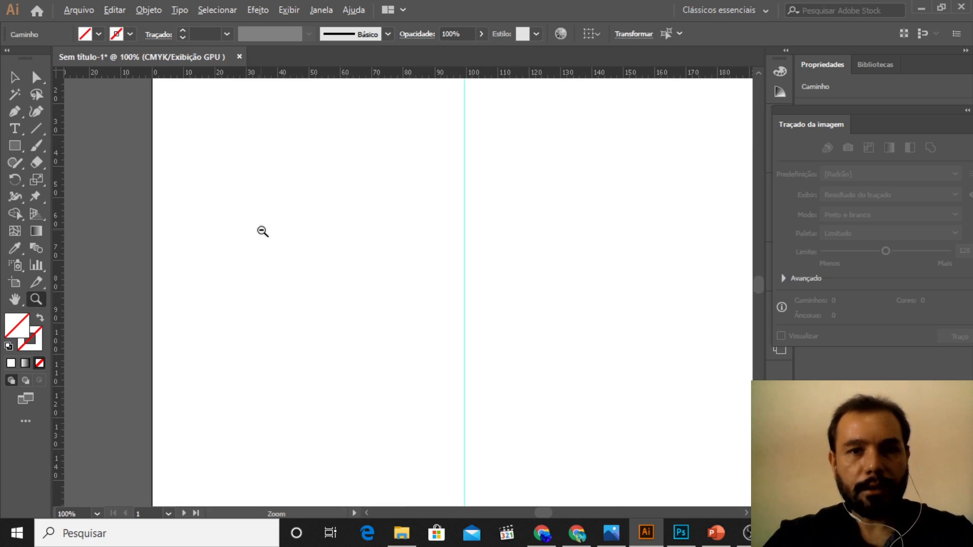
click(746, 512)
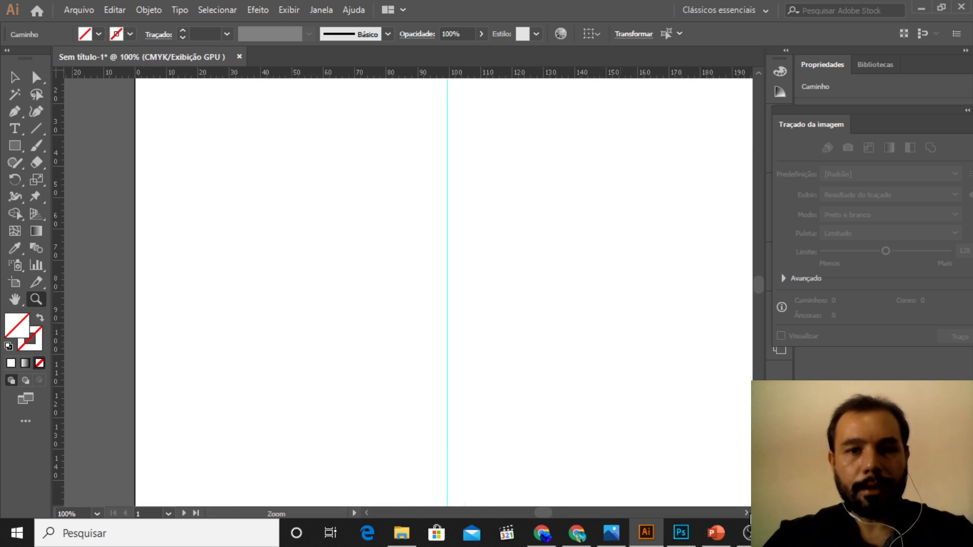
click(745, 513)
click(746, 512)
click(746, 513)
click(746, 513)
click(746, 513)
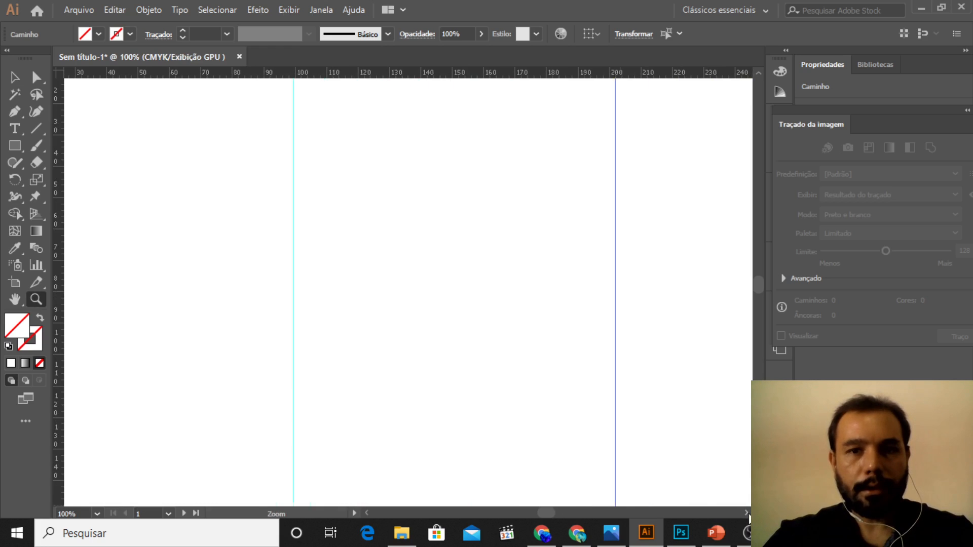
click(746, 513)
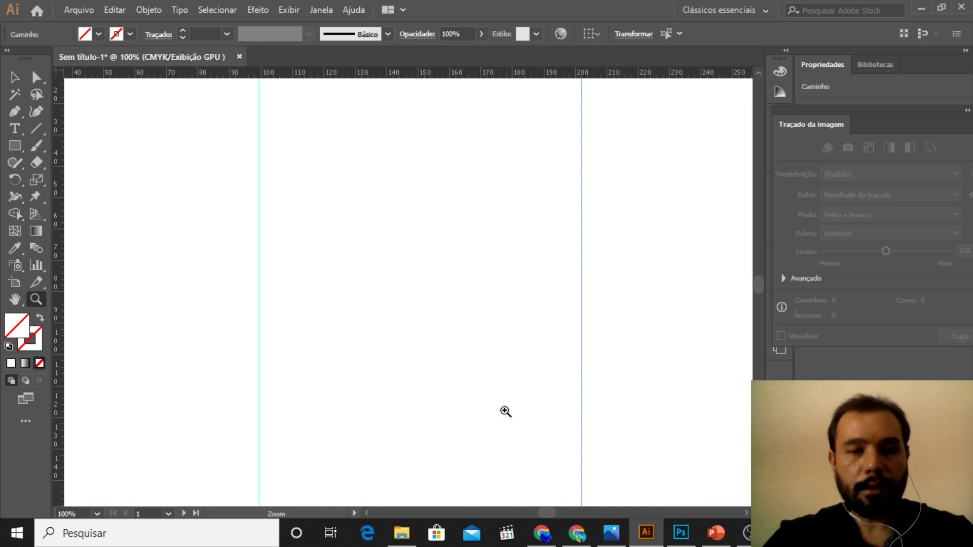
alt+click(482, 384)
scroll(493, 405, down, 2)
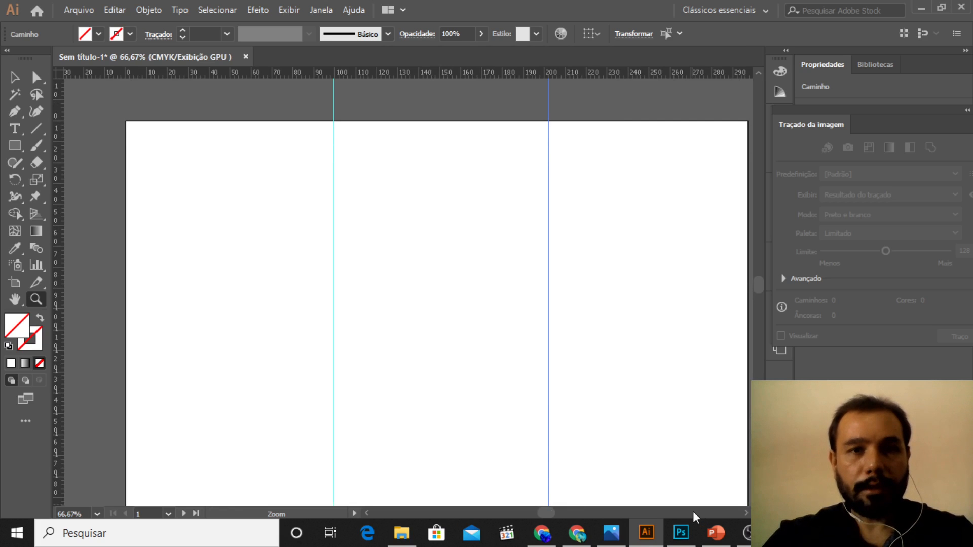
Step: Draw a rectangle covering the entire first artboard and fill it with dark blue
click(14, 146)
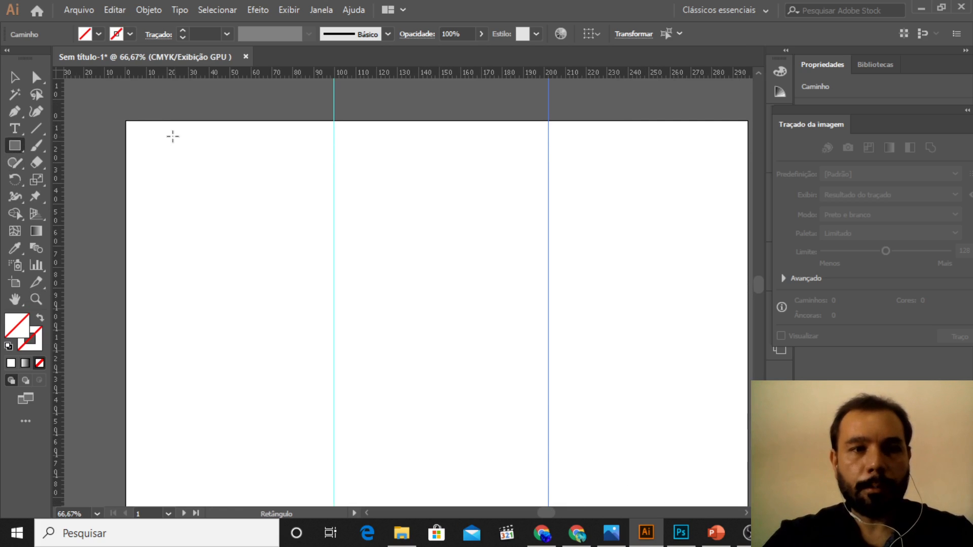
mouse_move(125, 120)
mouse_down()
mouse_move(449, 395)
mouse_move(614, 445)
mouse_move(704, 498)
mouse_move(747, 495)
mouse_move(610, 498)
mouse_move(667, 496)
mouse_move(694, 482)
mouse_move(681, 484)
mouse_up()
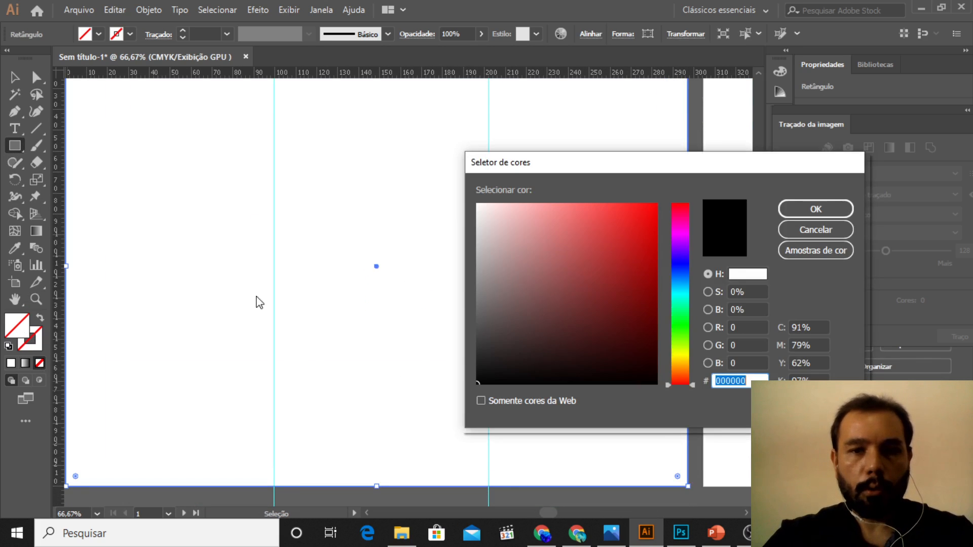
click(632, 287)
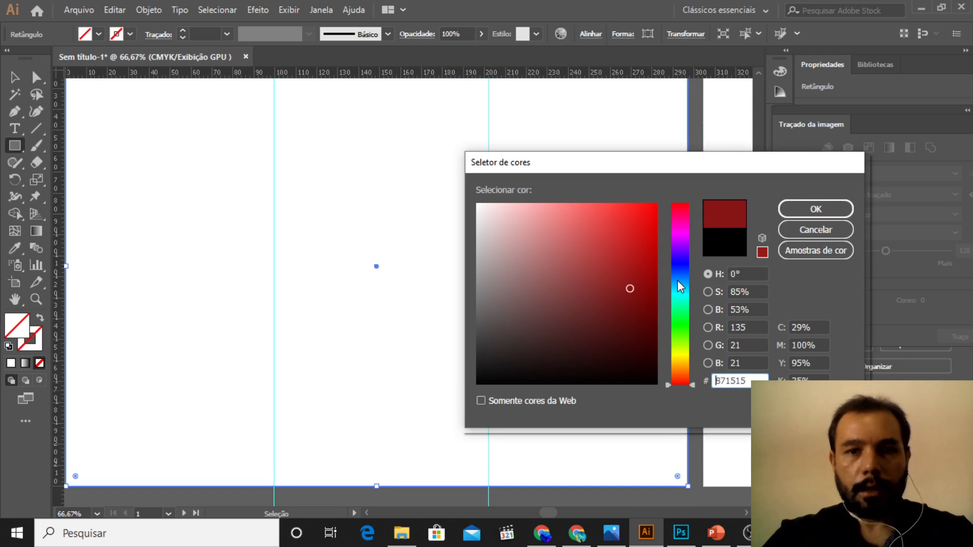
click(679, 262)
click(815, 209)
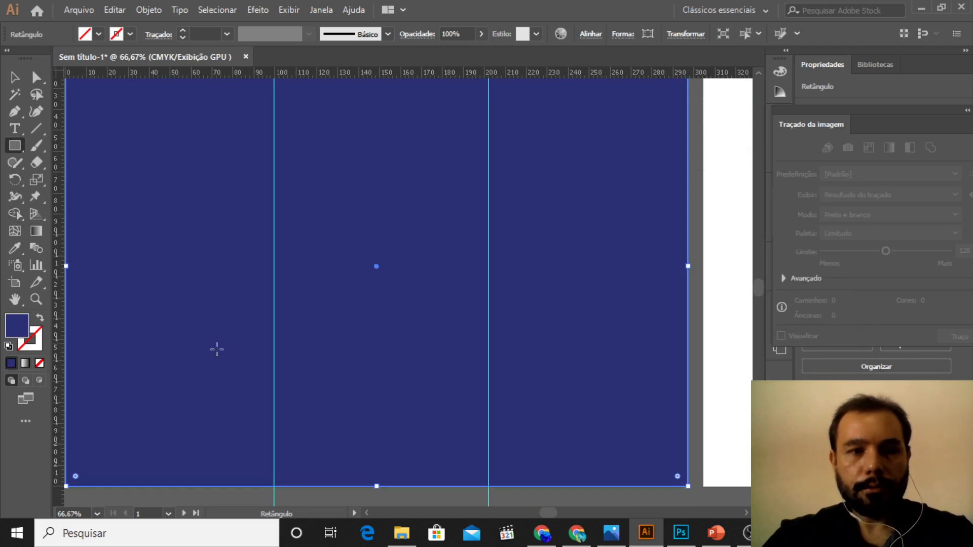
Step: Change the fill colour of the artboard-sized rectangle to bright magenta
click(98, 34)
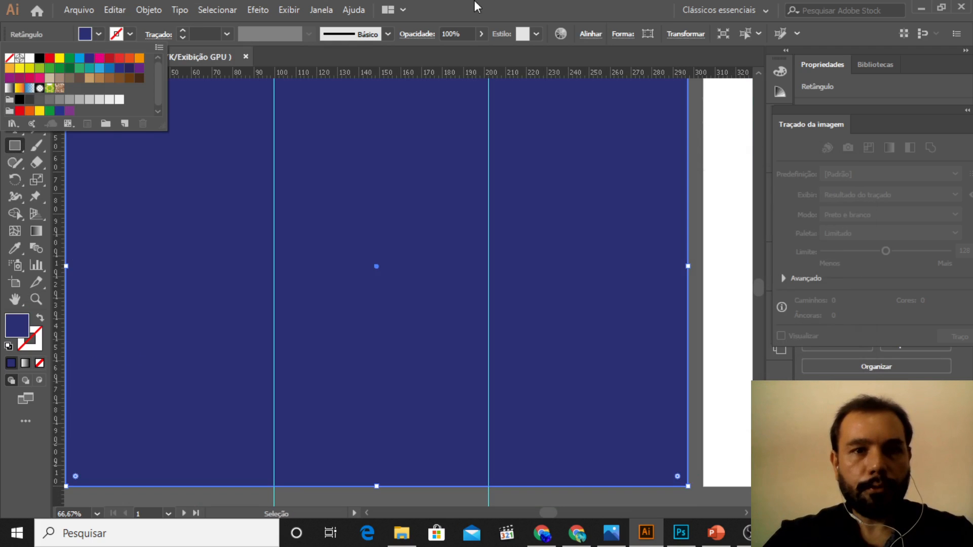
click(459, 11)
double_click(20, 323)
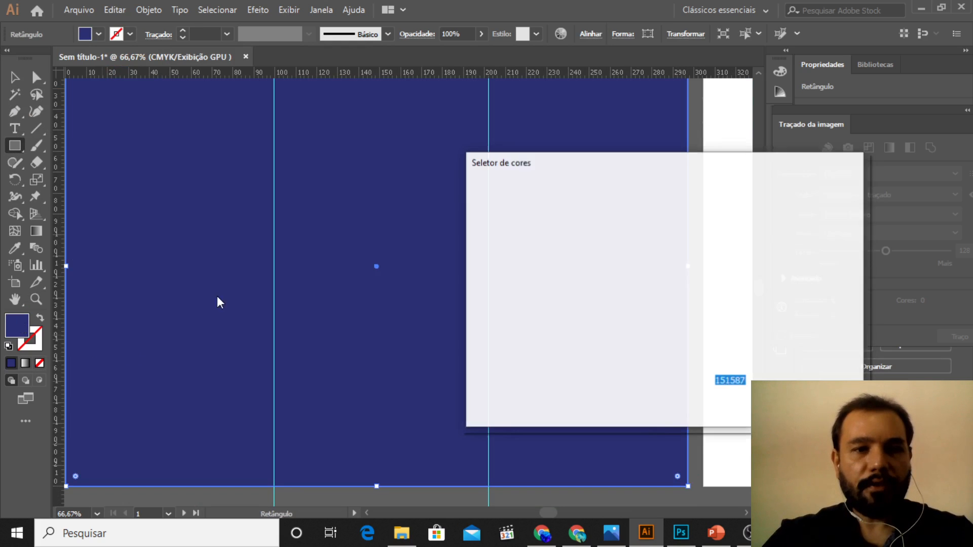
click(679, 222)
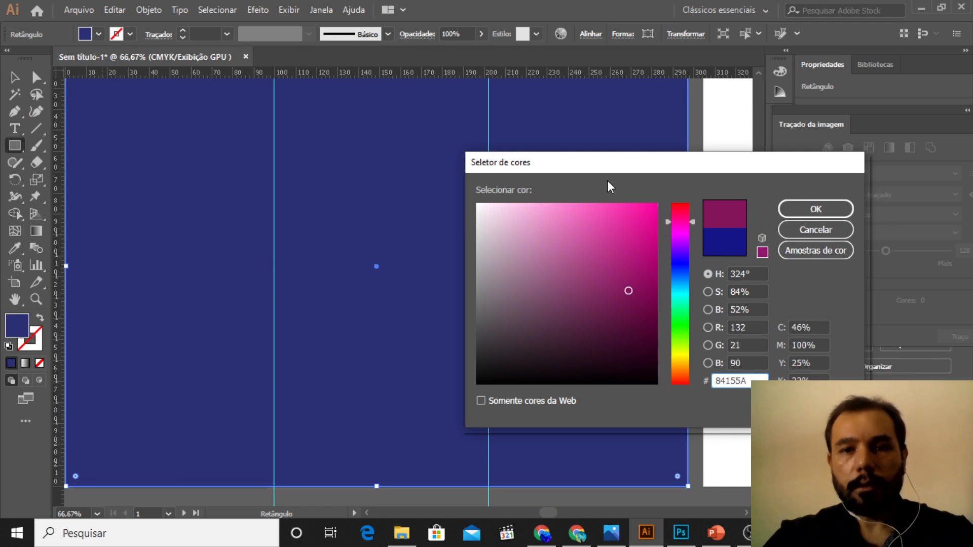
click(641, 237)
key(Return)
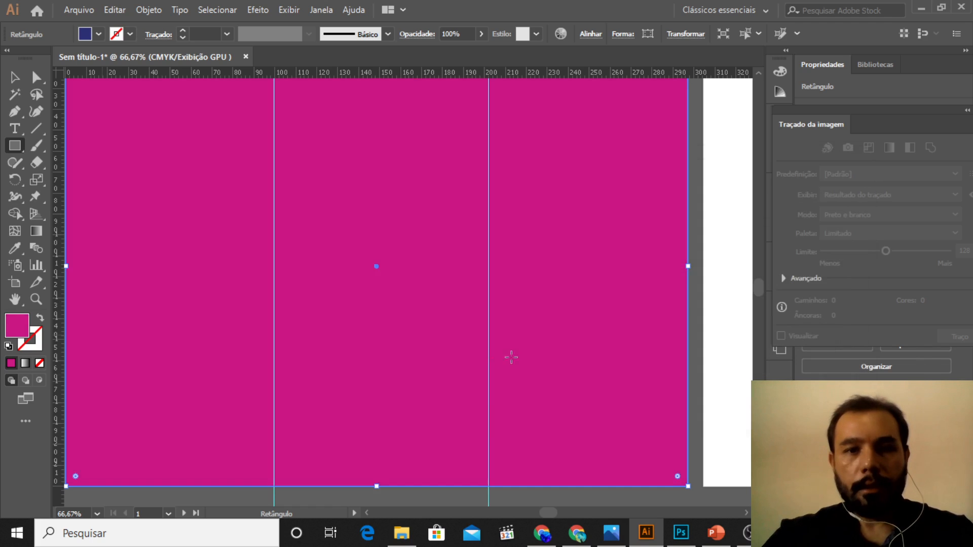
click(366, 513)
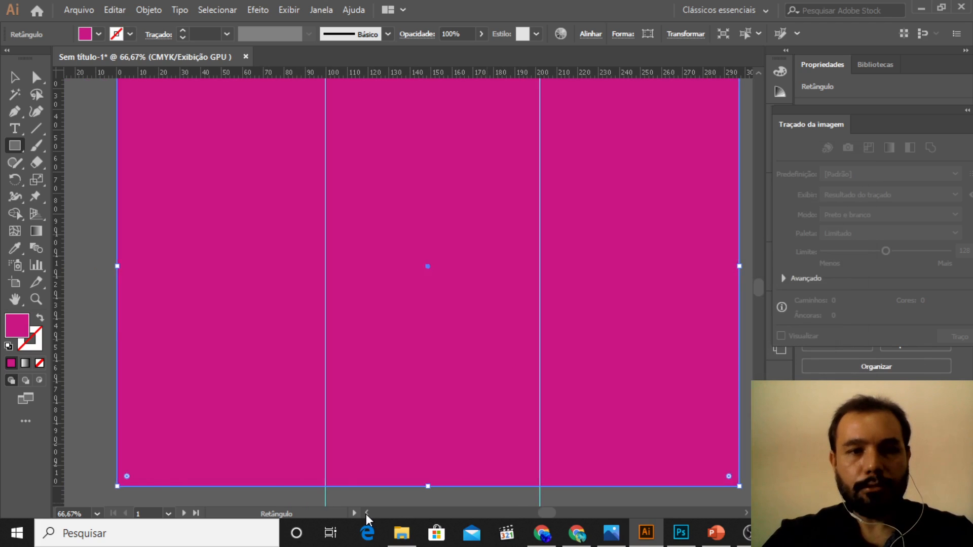
key(z)
alt+click(279, 260)
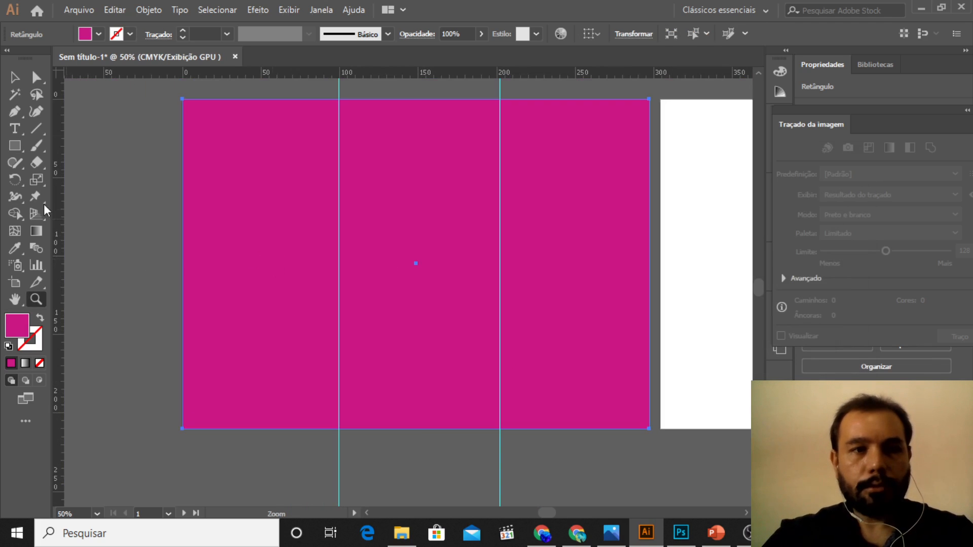
Step: Draw an inset rectangle about 85 mm wide and 193 mm high inside the first panel, widened toward the artboard's outer edge
key(m)
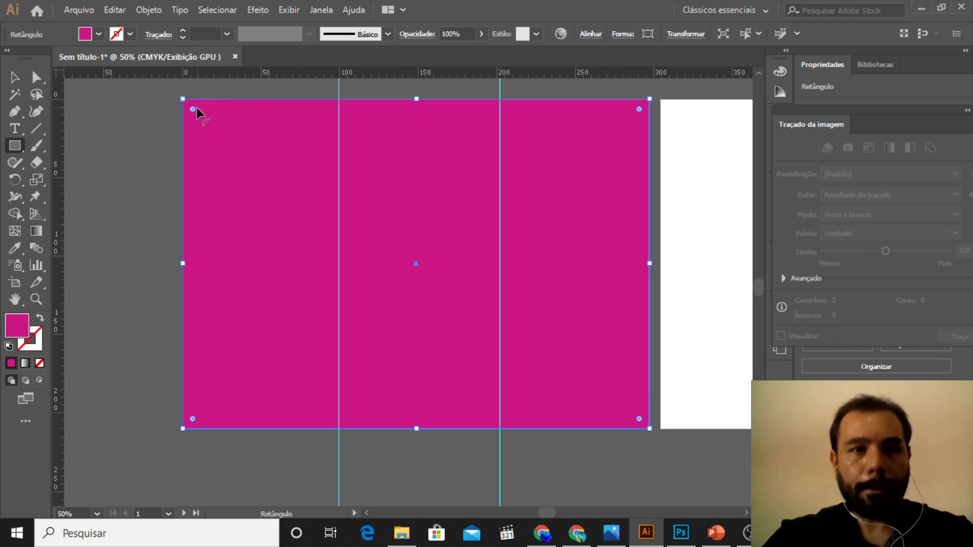
drag(201, 112, 327, 416)
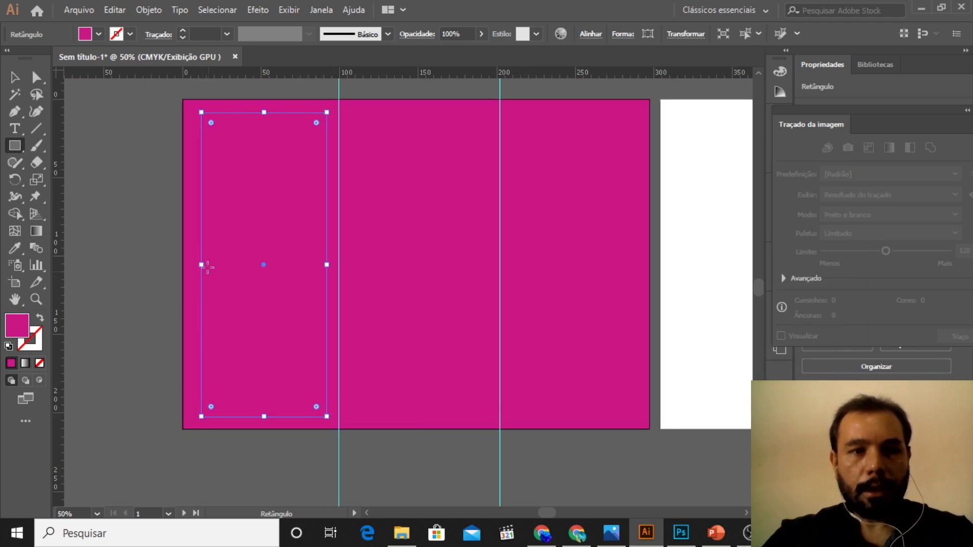
drag(201, 265, 193, 265)
Step: Fill the first panel's inset rectangle with near-white F4F2F3 and set its opacity to 60%
double_click(22, 326)
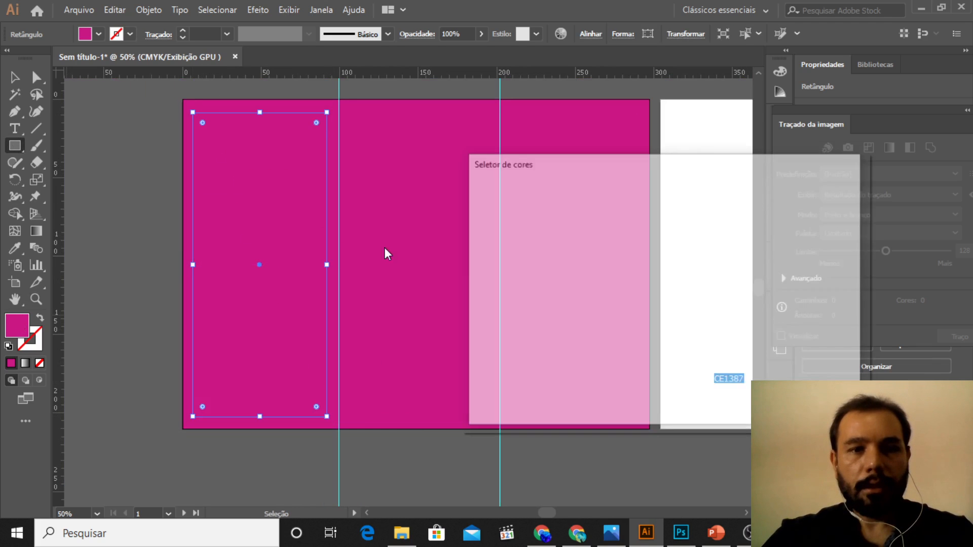
text(f4f2f4)
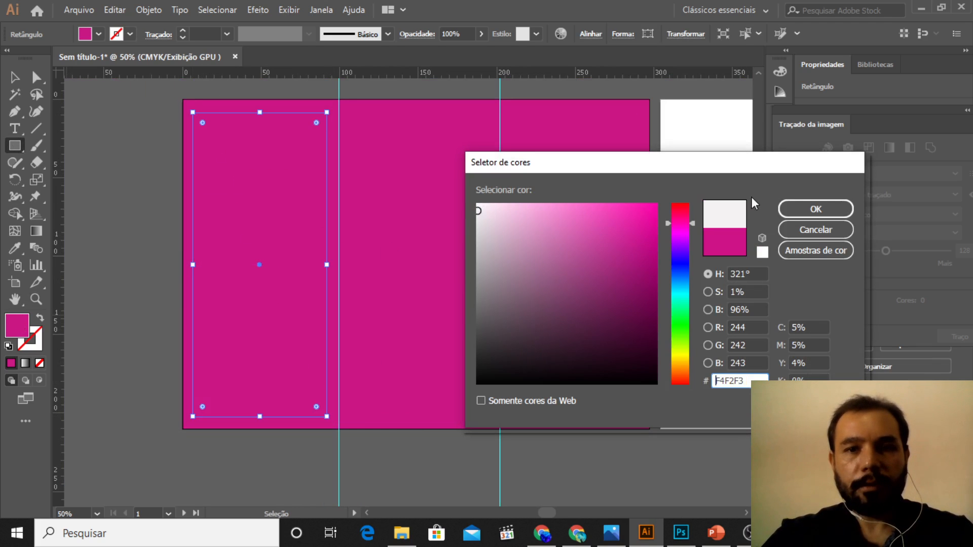
click(816, 209)
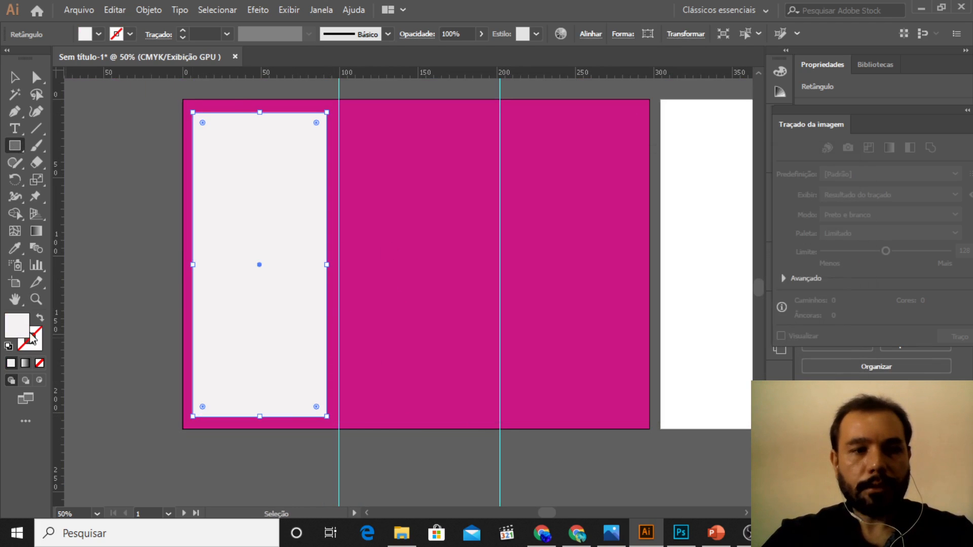
click(480, 34)
drag(478, 51, 457, 52)
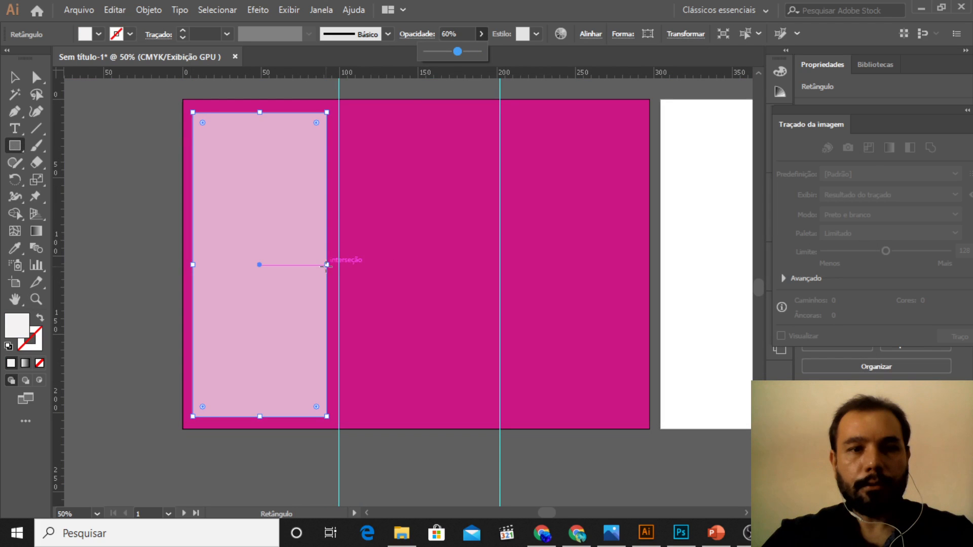
Step: Duplicate the translucent rectangle into the second and third panels, keeping the copies in line with the first
key(v)
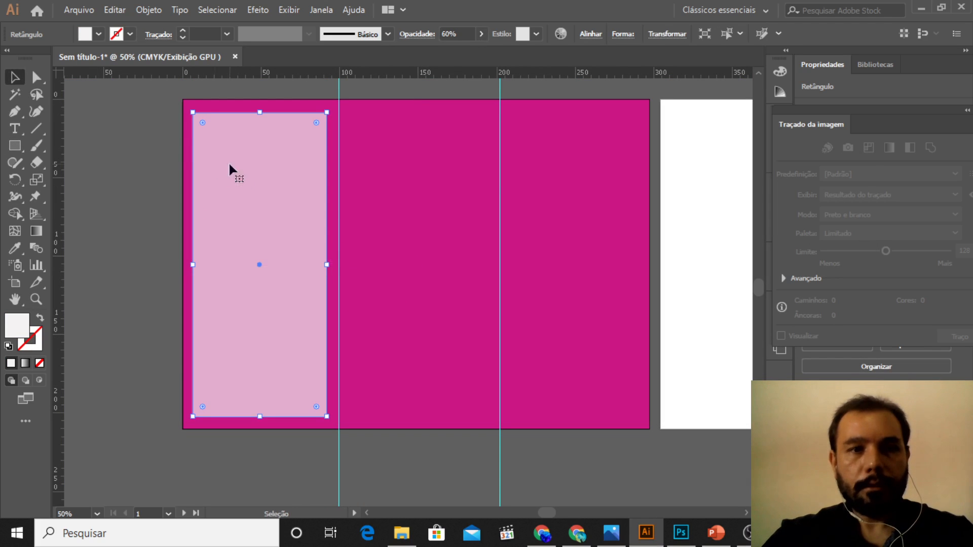
drag(237, 171, 396, 173)
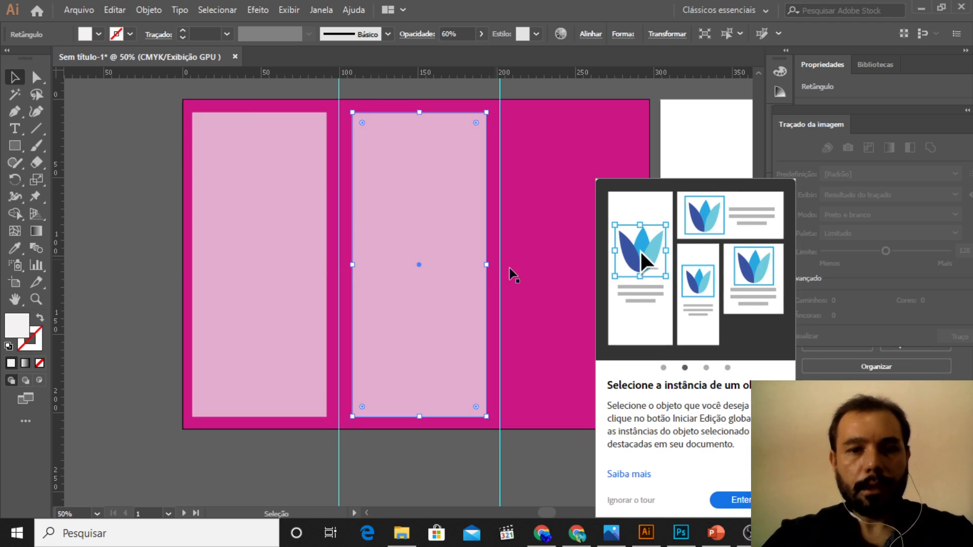
click(739, 509)
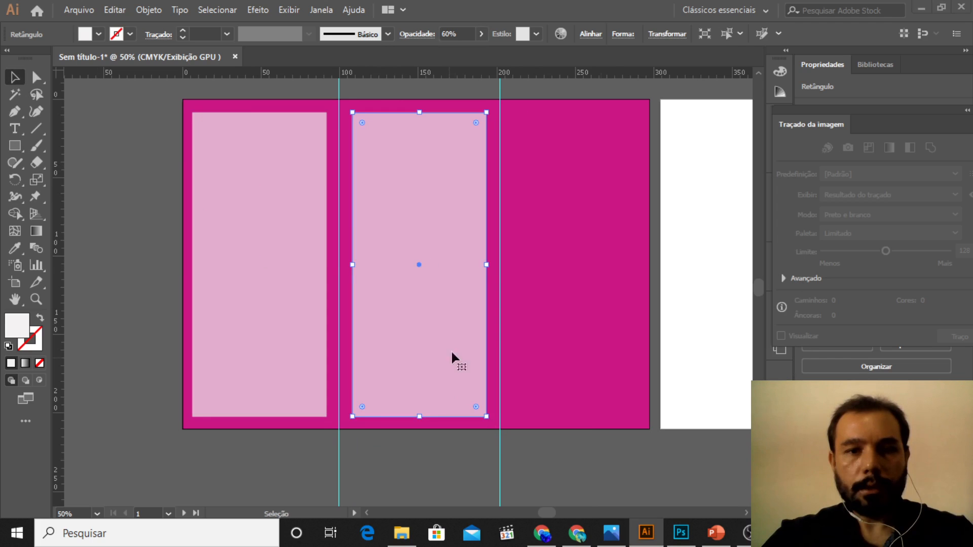
drag(457, 329, 606, 324)
drag(432, 304, 422, 310)
click(132, 263)
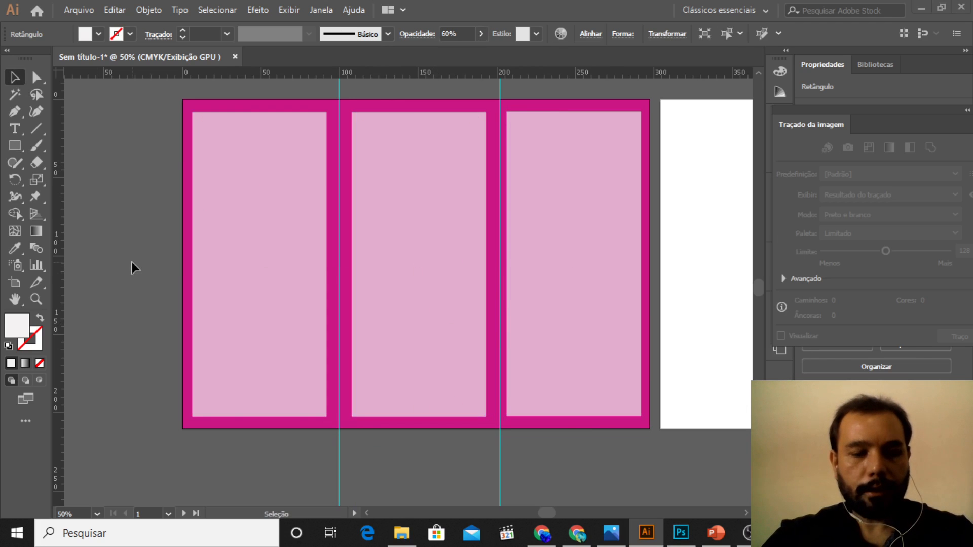
Step: Create an area text frame in the upper part of the third panel with the text "TÍTULO"
key(z)
click(305, 247)
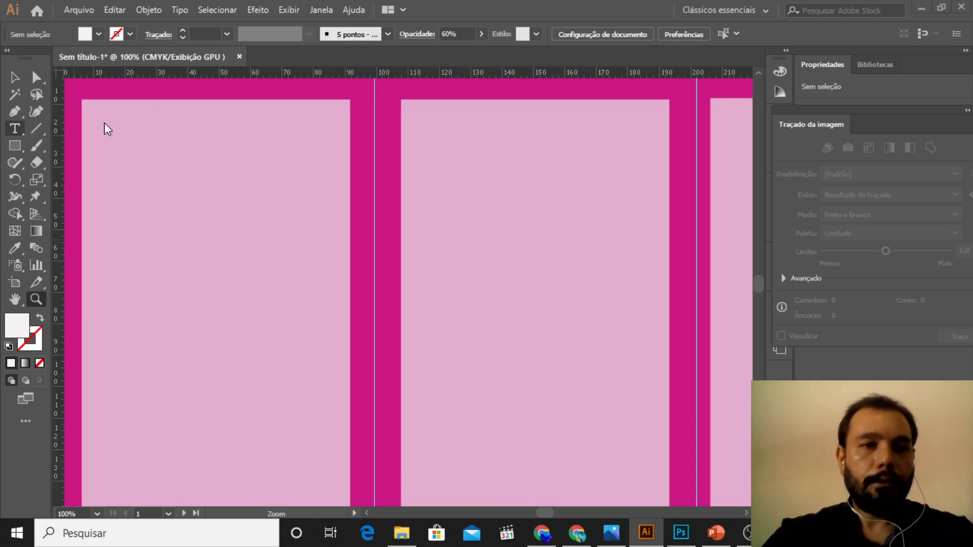
click(745, 515)
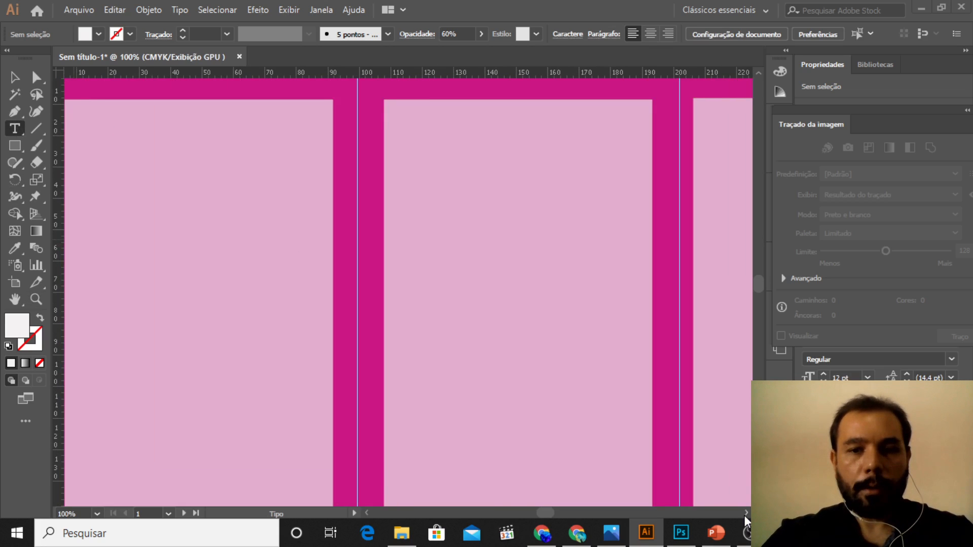
click(744, 515)
click(744, 515)
click(744, 516)
click(744, 515)
click(745, 516)
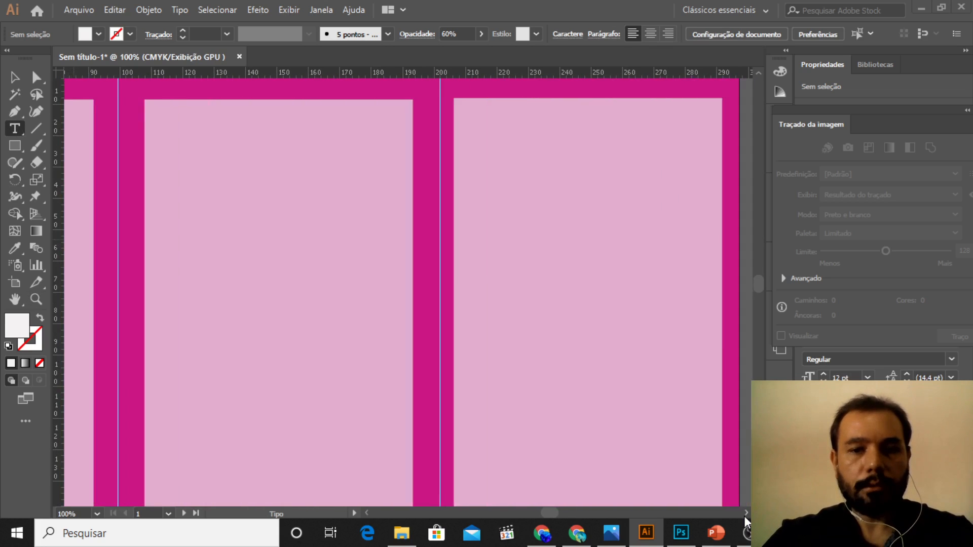
click(744, 516)
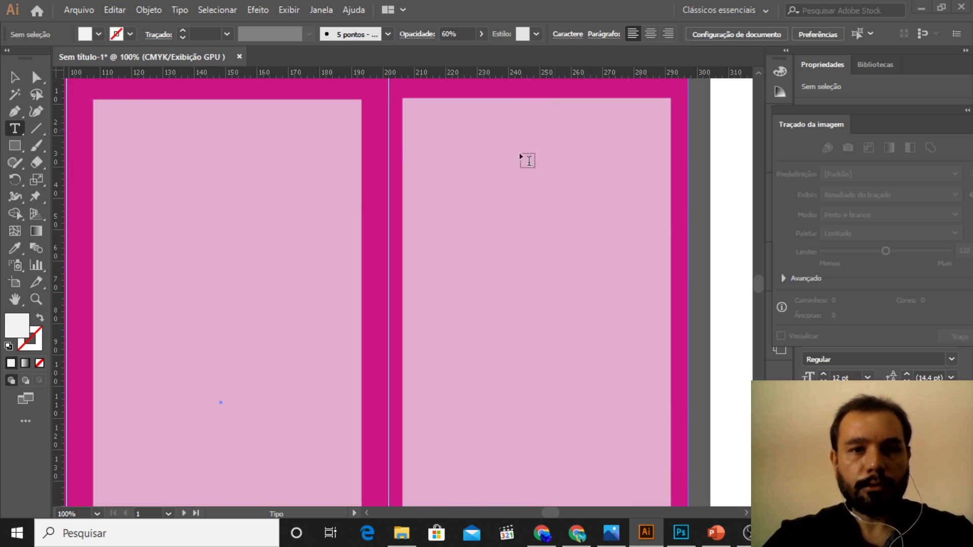
click(15, 129)
drag(424, 115, 656, 282)
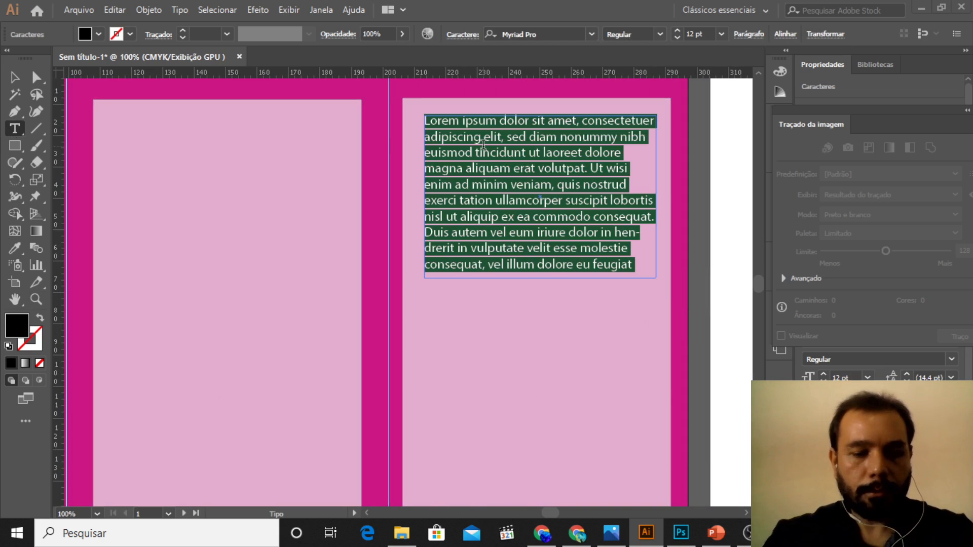
text(TÍTULO)
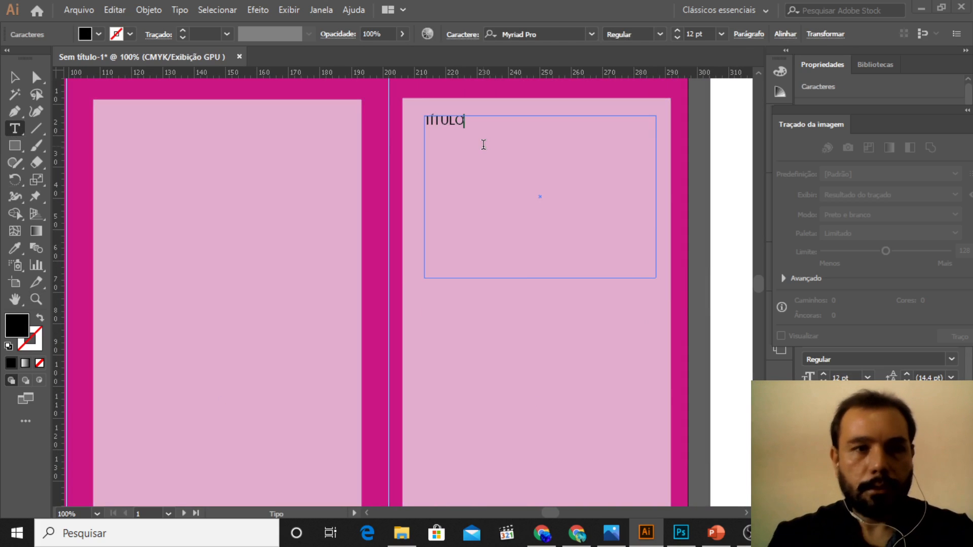
Step: Try to change the font of the "TÍTULO" text to Agency FB
click(591, 35)
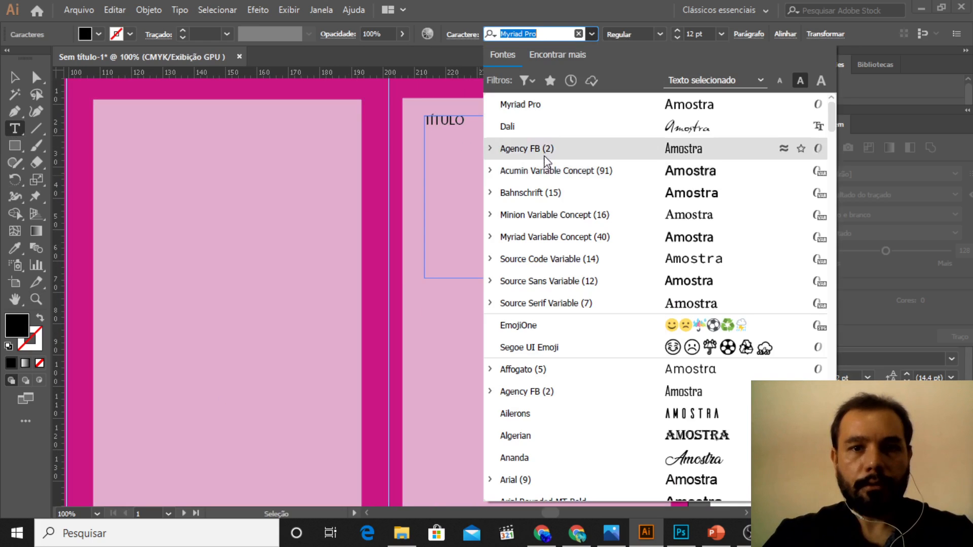
click(545, 159)
key(Escape)
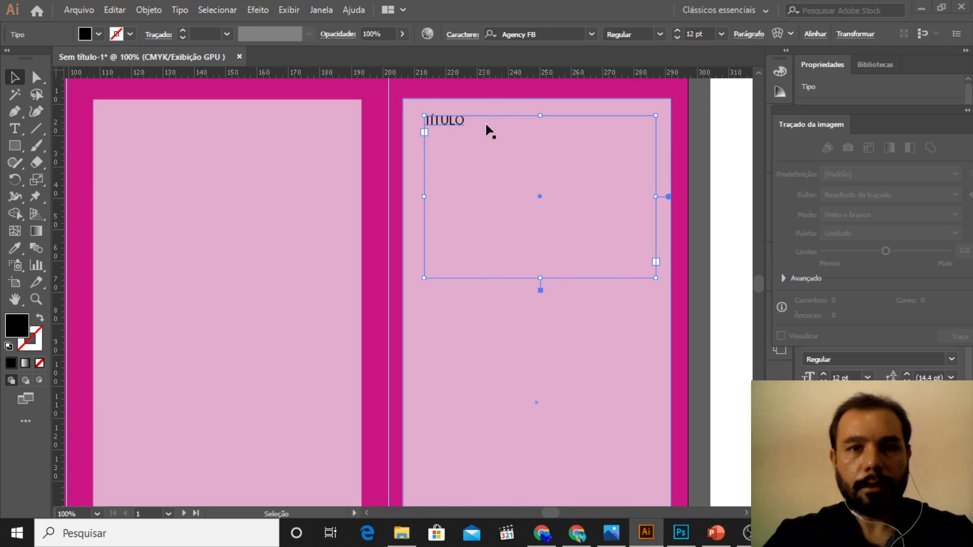
Step: Set the "TÍTULO" text size to 48 pt and shorten its frame to about 17 mm high
click(466, 123)
click(470, 123)
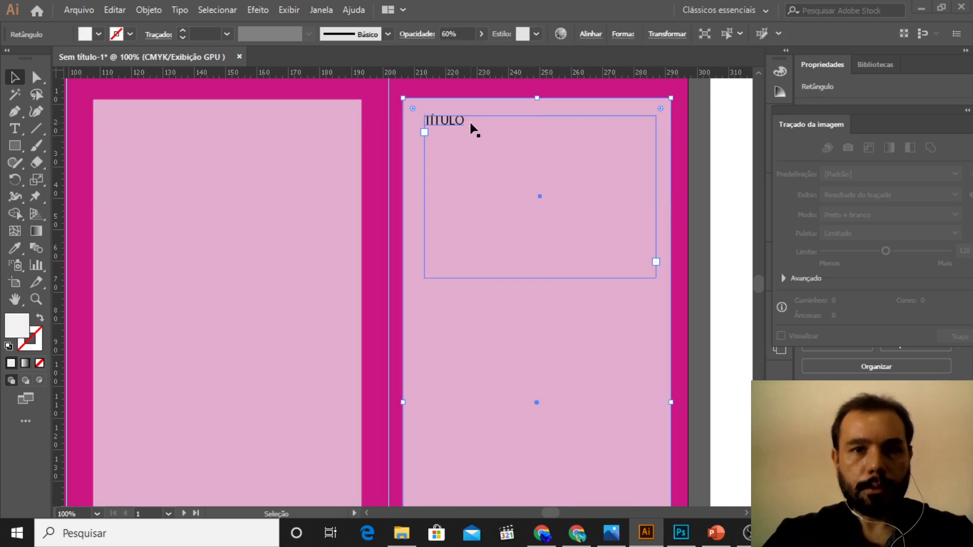
click(465, 123)
double_click(444, 120)
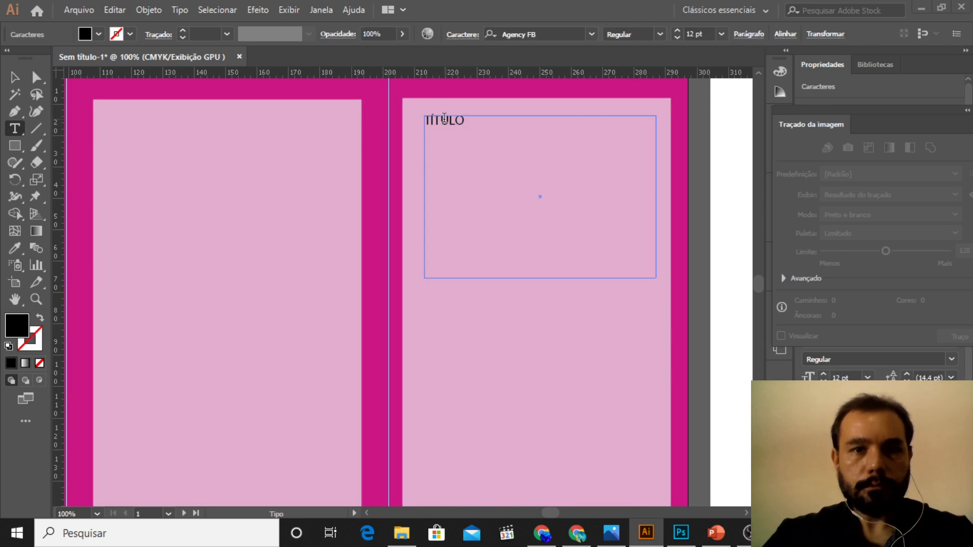
drag(468, 120, 434, 121)
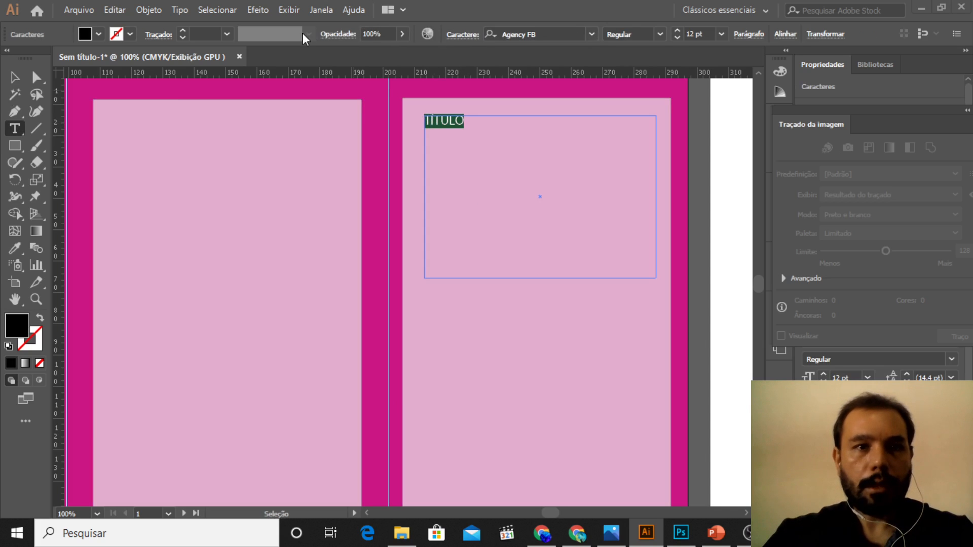
click(721, 35)
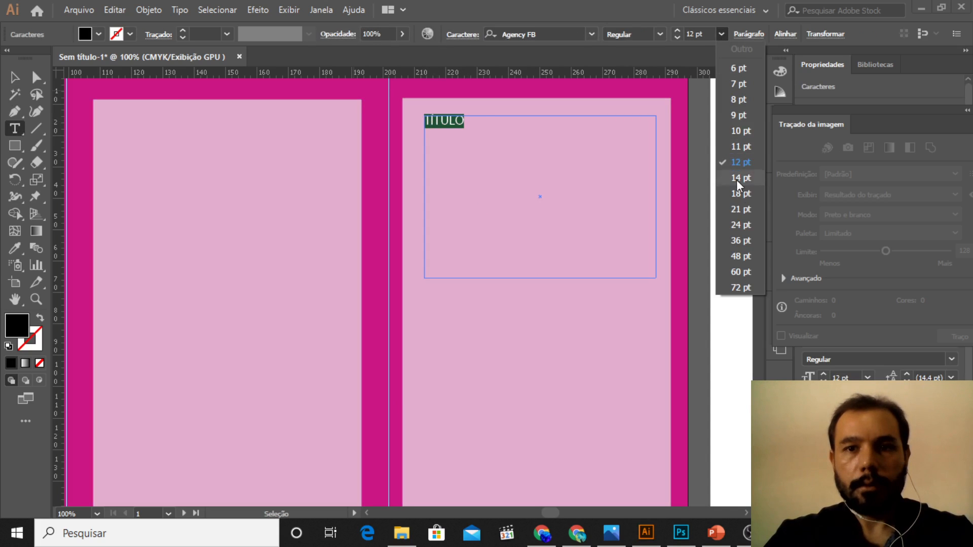
click(741, 256)
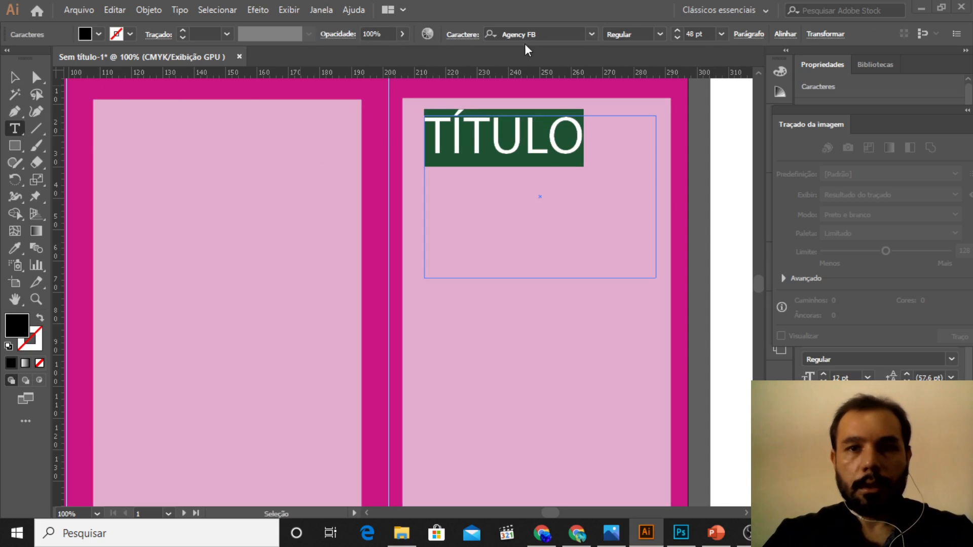
key(Escape)
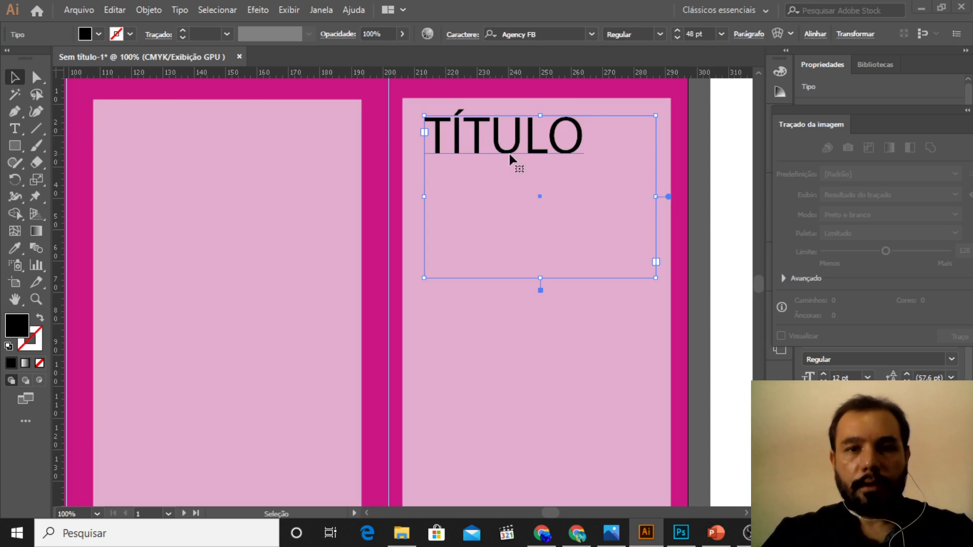
drag(540, 279, 543, 169)
Step: Duplicate the title directly below itself and replace the copy's text with "SUBTÍTULO"
key(a)
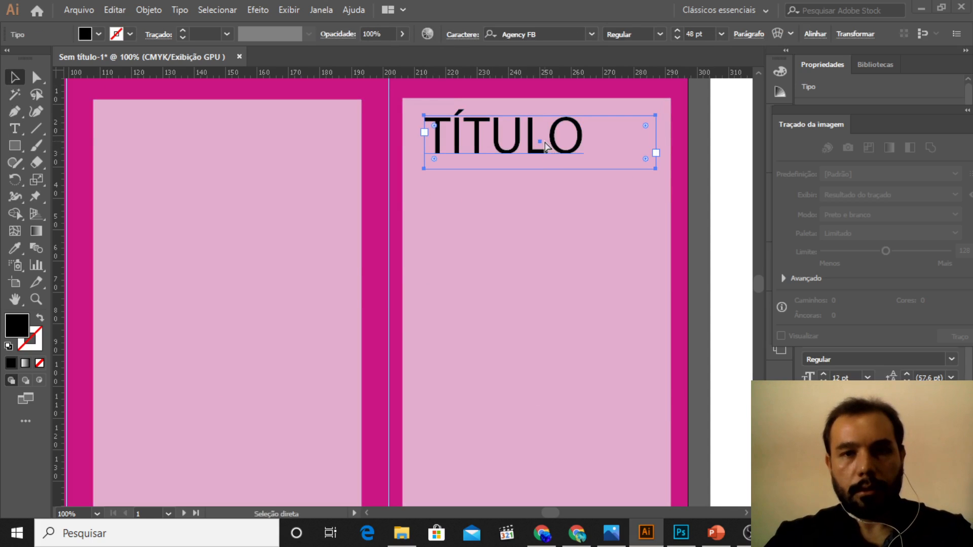
key(ctrl+c)
key(ctrl+v)
drag(441, 289, 572, 202)
click(15, 127)
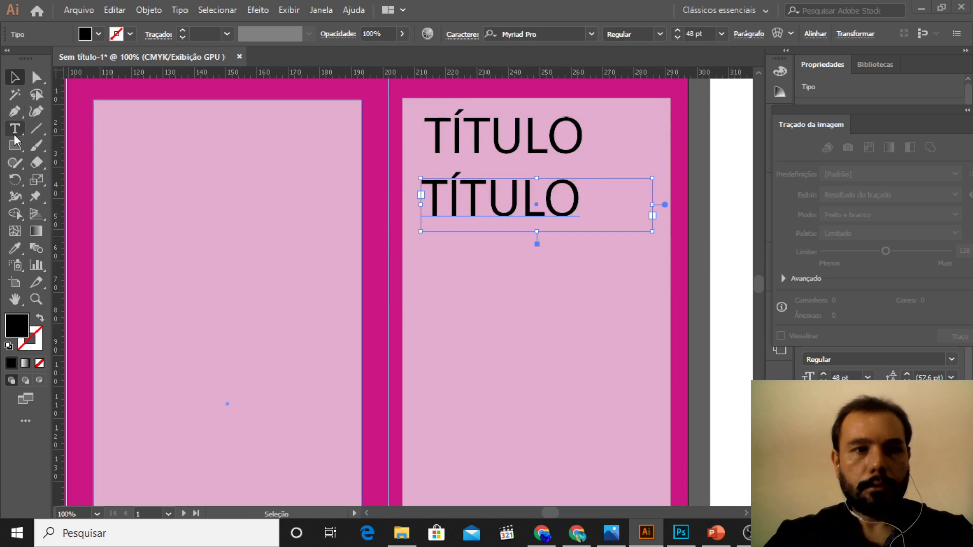
drag(422, 199, 609, 213)
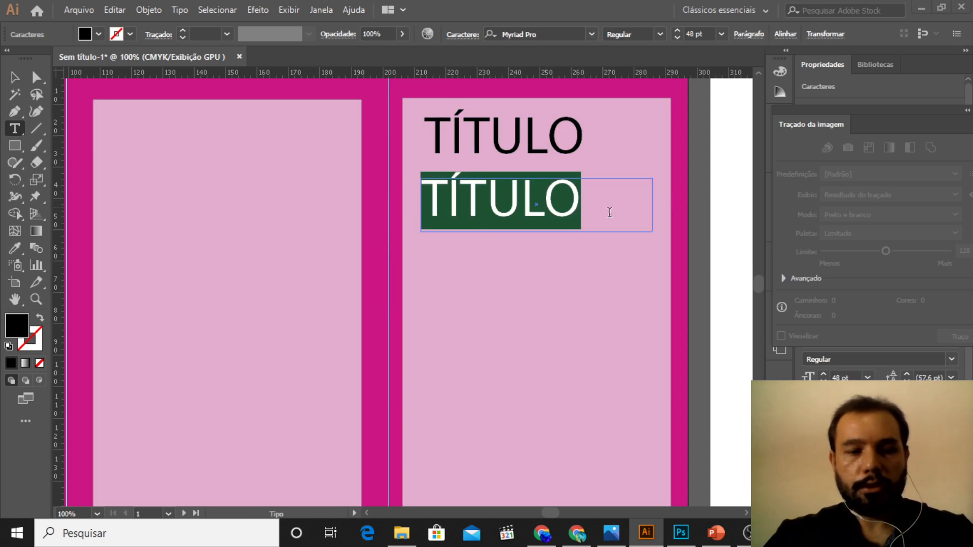
text(SUBT)
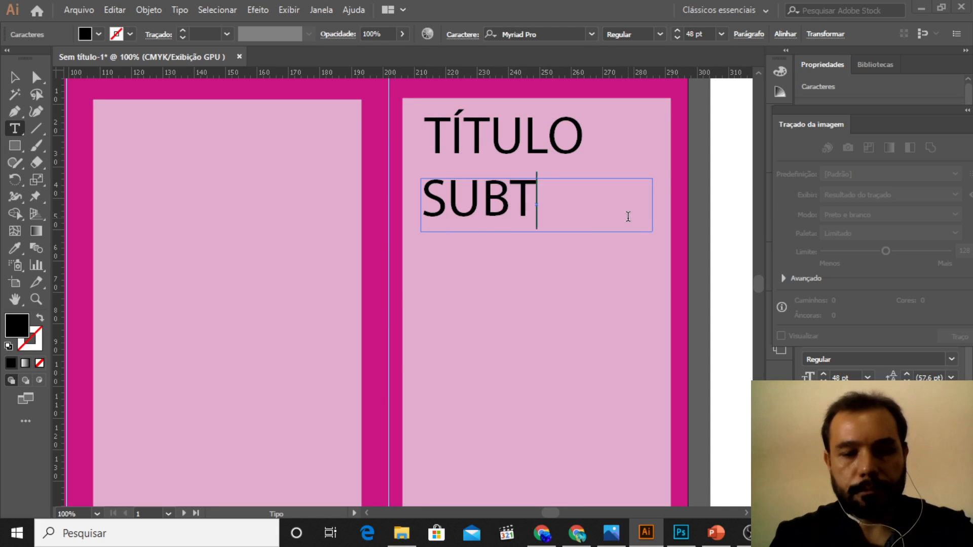
text(ÍTULO)
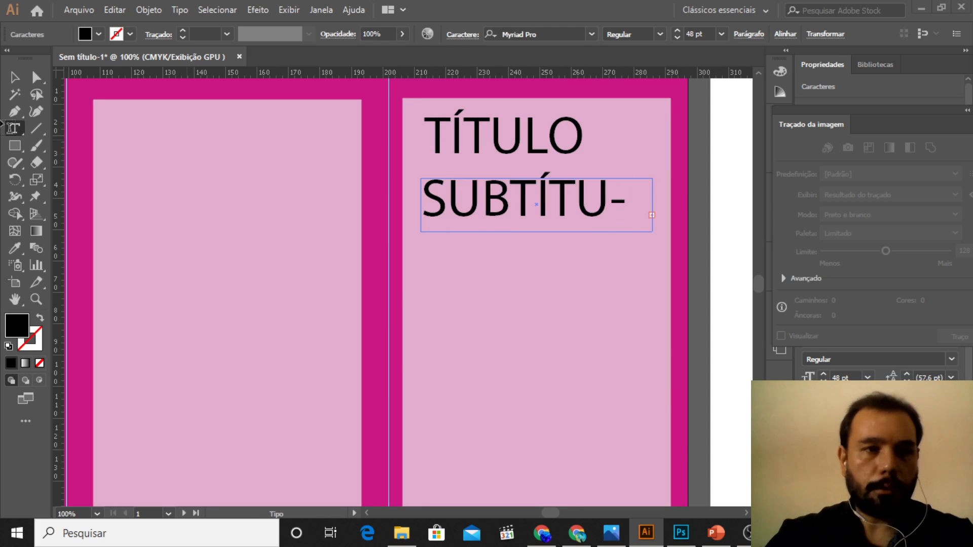
Step: Set the "SUBTÍTULO" text size to 24 pt and move it up close beneath the title
click(14, 77)
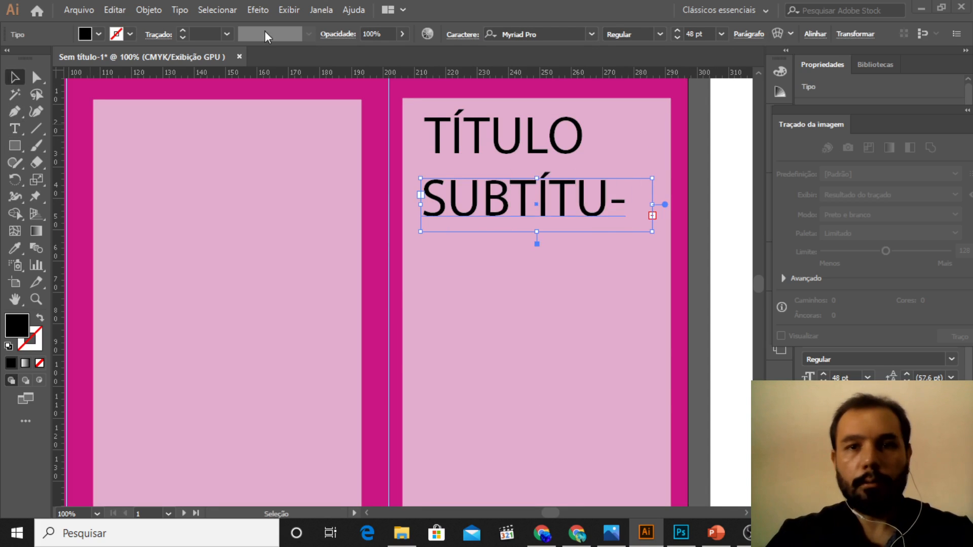
click(721, 33)
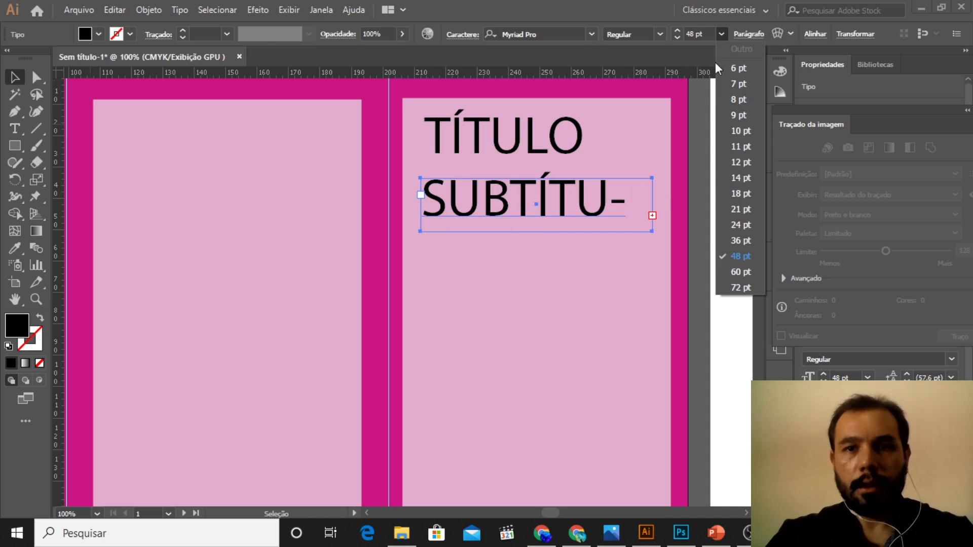
click(743, 226)
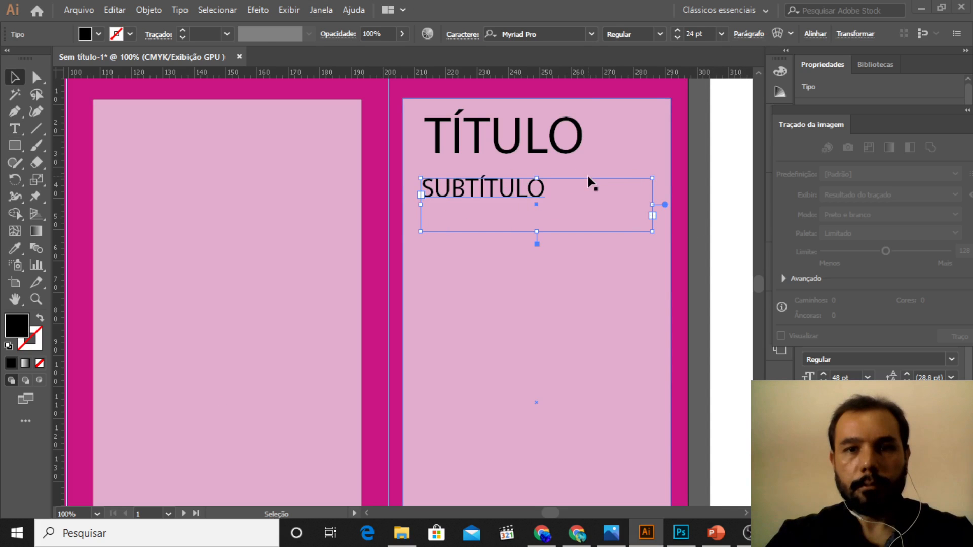
click(594, 161)
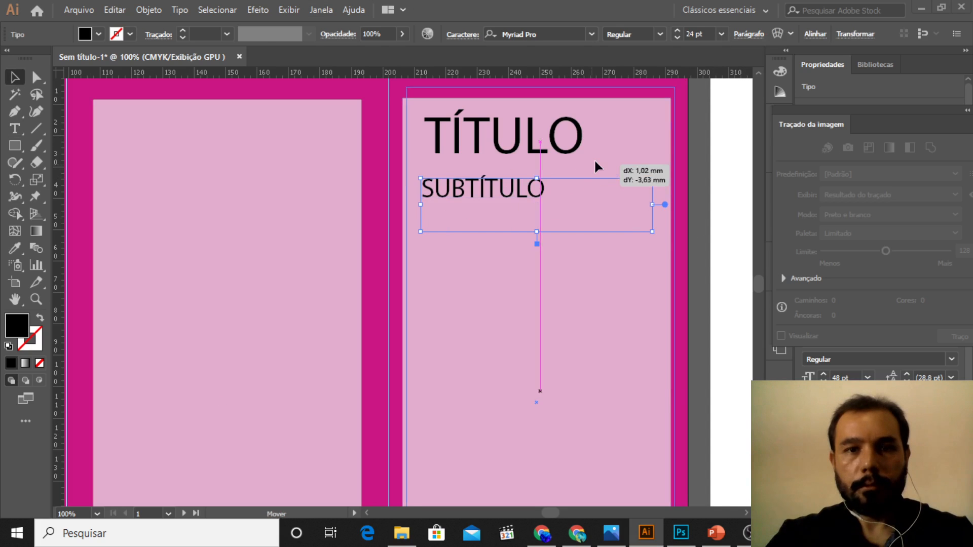
click(529, 202)
drag(579, 178, 588, 163)
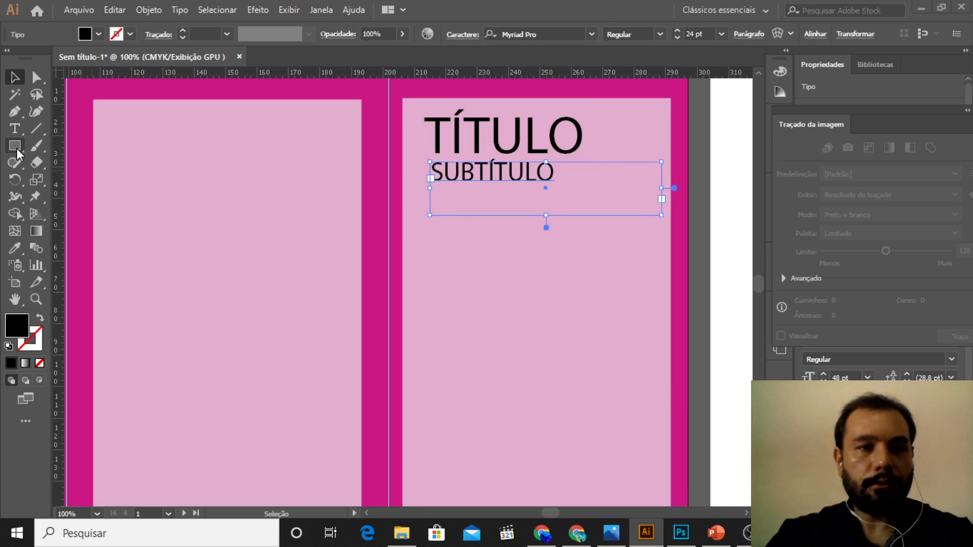
Step: Draw a rectangle about 68 mm wide and 59 mm high below the subtitle and fill it with off-white
click(17, 148)
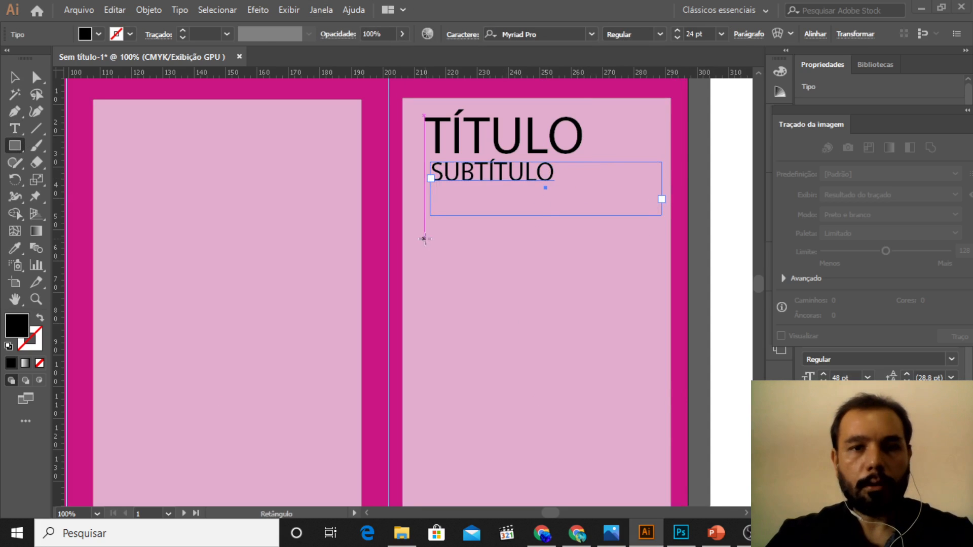
drag(430, 240, 643, 426)
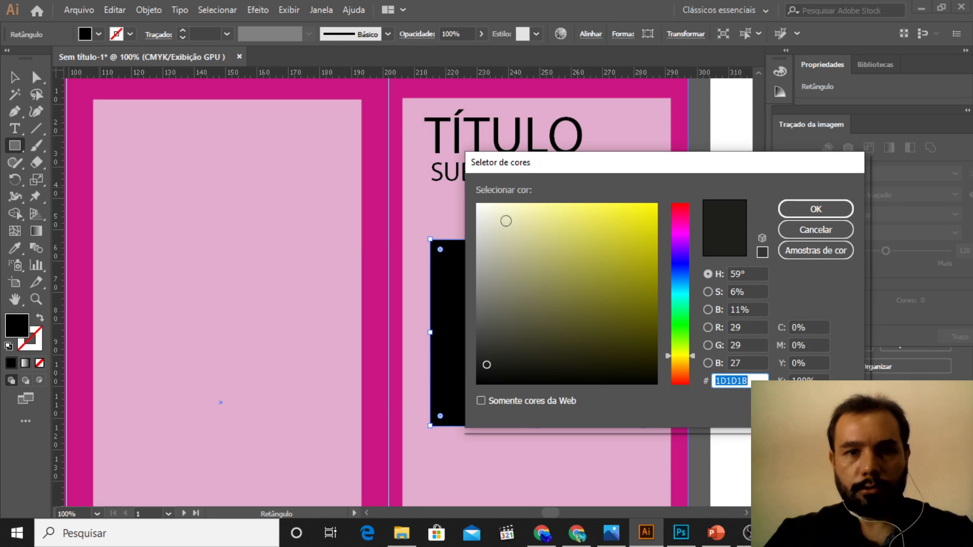
click(573, 219)
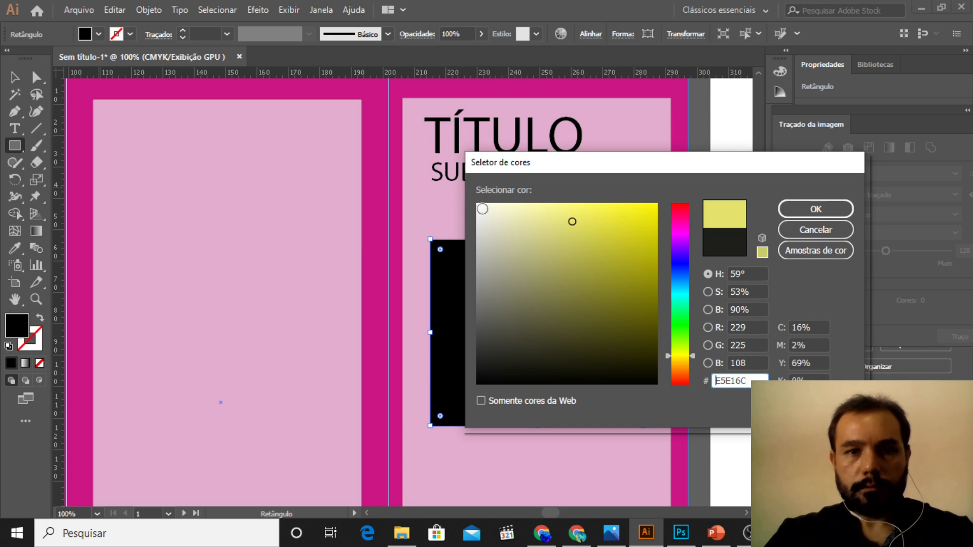
click(479, 211)
click(816, 208)
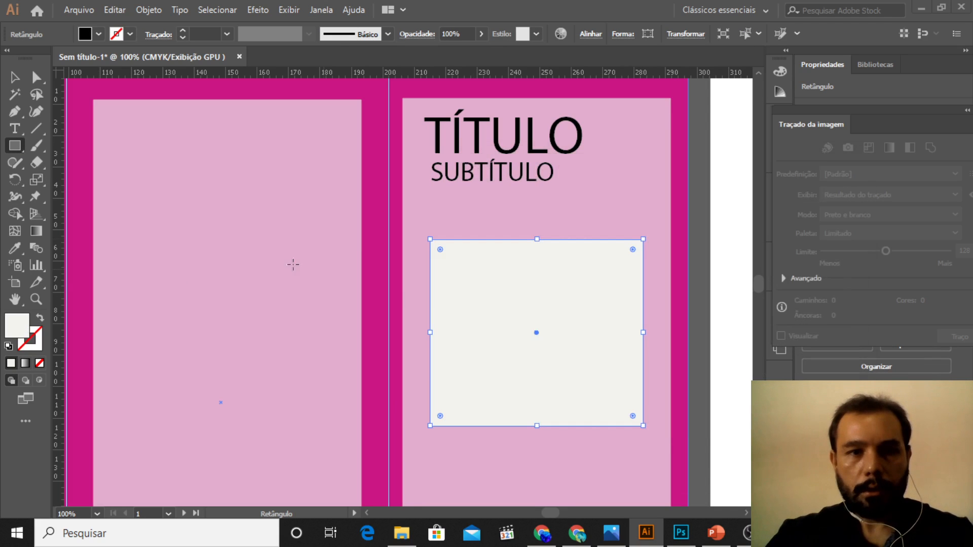
Step: Duplicate the "SUBTÍTULO" text into the off-white box and replace the copy's text with "IMAGEM PRINCIPAL"
click(14, 77)
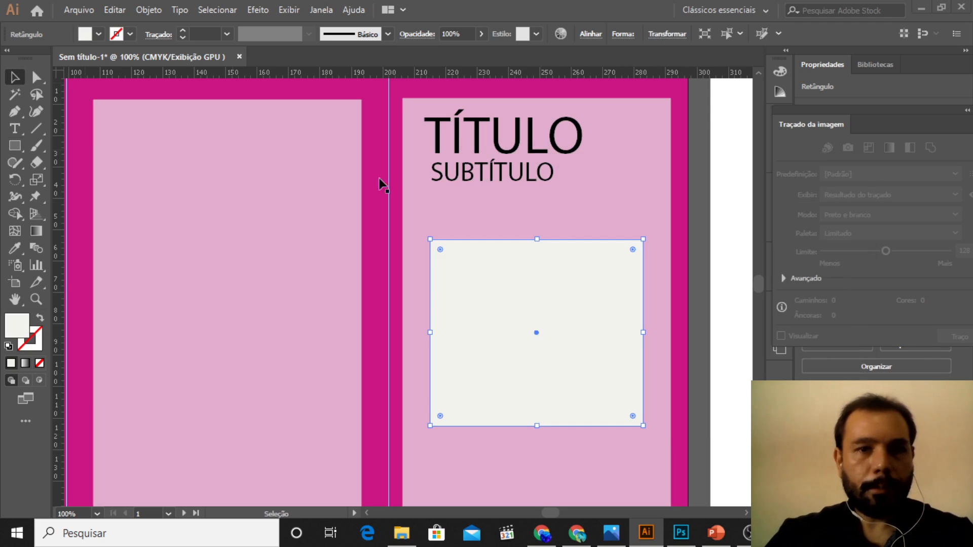
click(527, 183)
drag(530, 180, 425, 280)
double_click(549, 274)
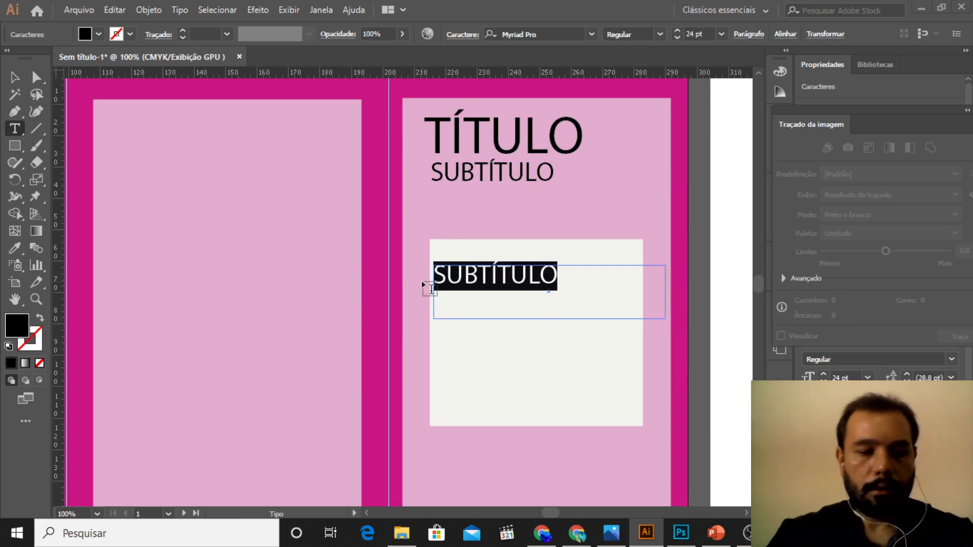
text(IM)
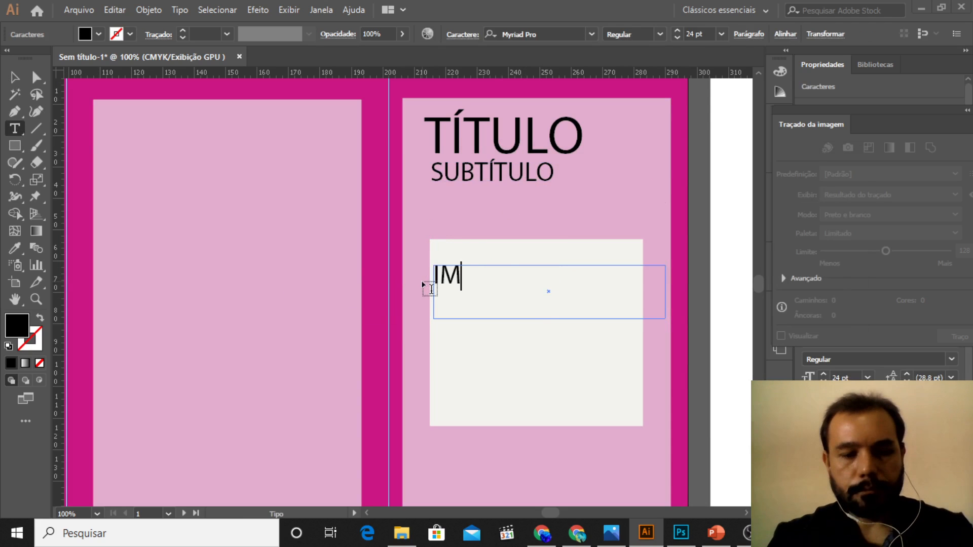
text(AGEN)
key(BackSpace)
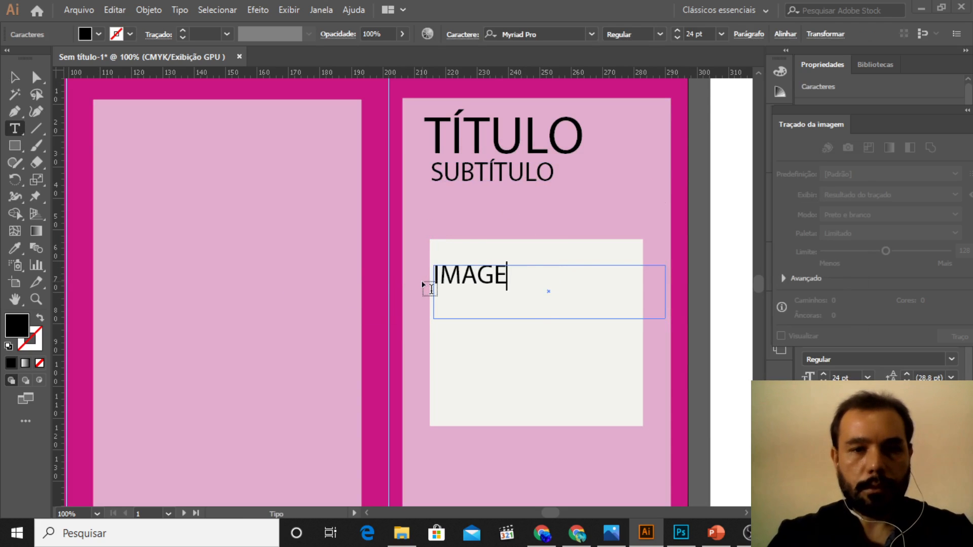
text(M PRINC)
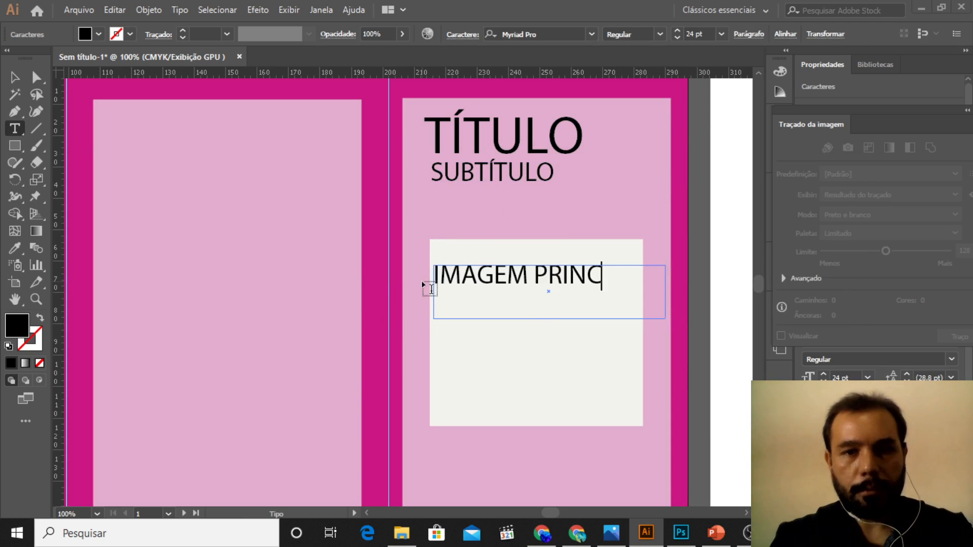
text(IPAL)
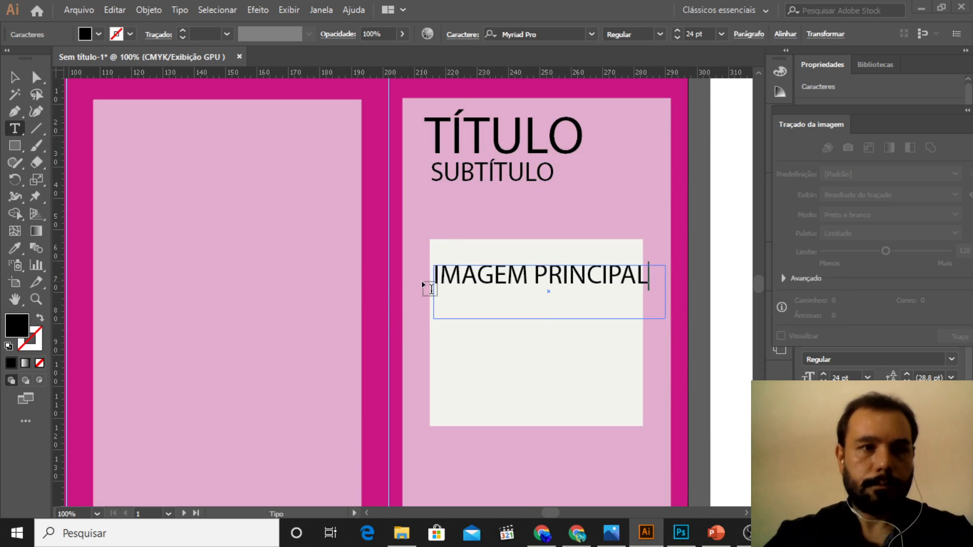
click(14, 77)
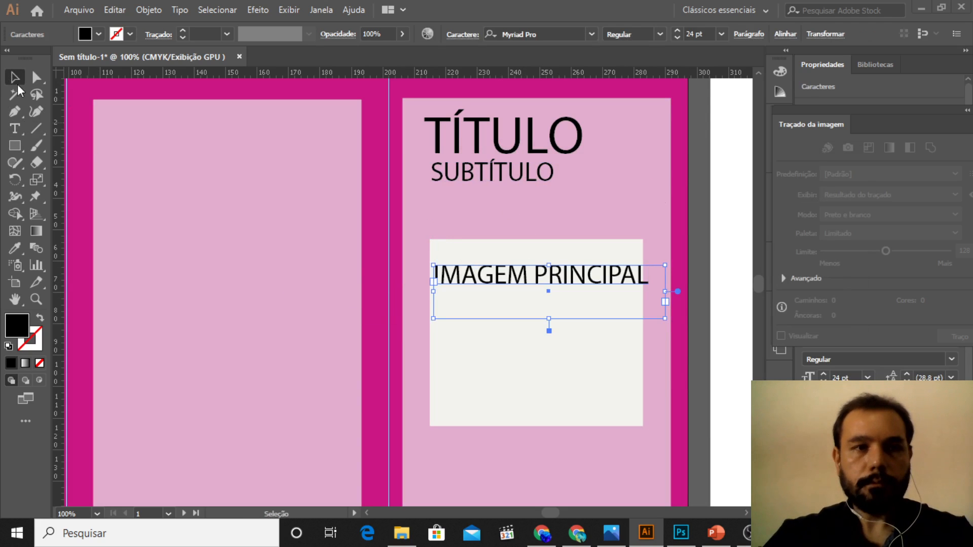
Step: Set the "IMAGEM PRINCIPAL" text size to 14 pt, move it to the middle of the box and shrink its frame to fit inside
click(721, 34)
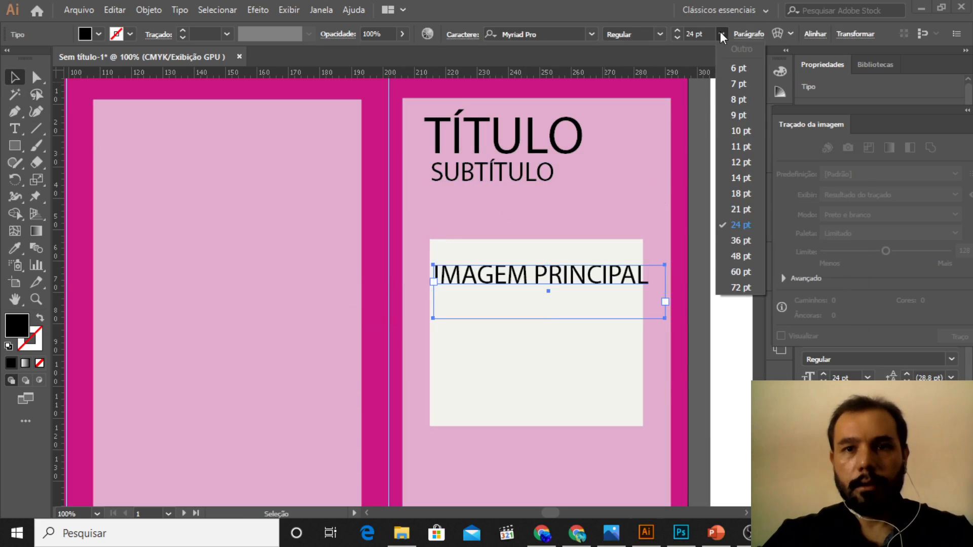
click(740, 177)
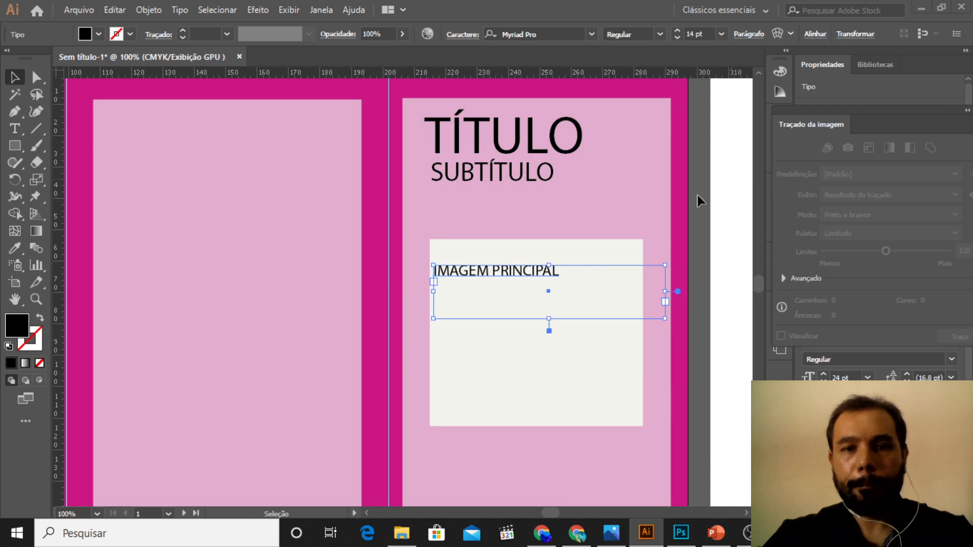
drag(577, 268, 563, 335)
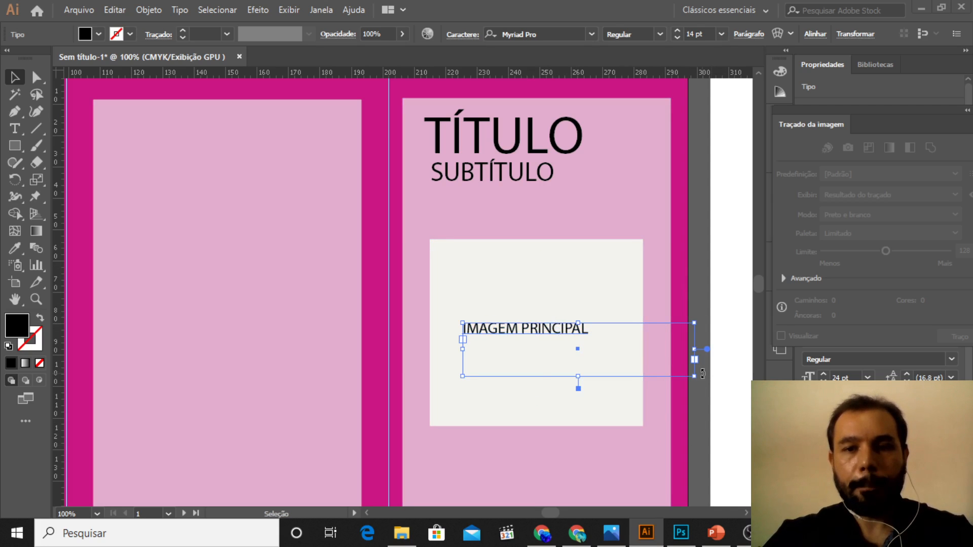
drag(698, 380, 632, 362)
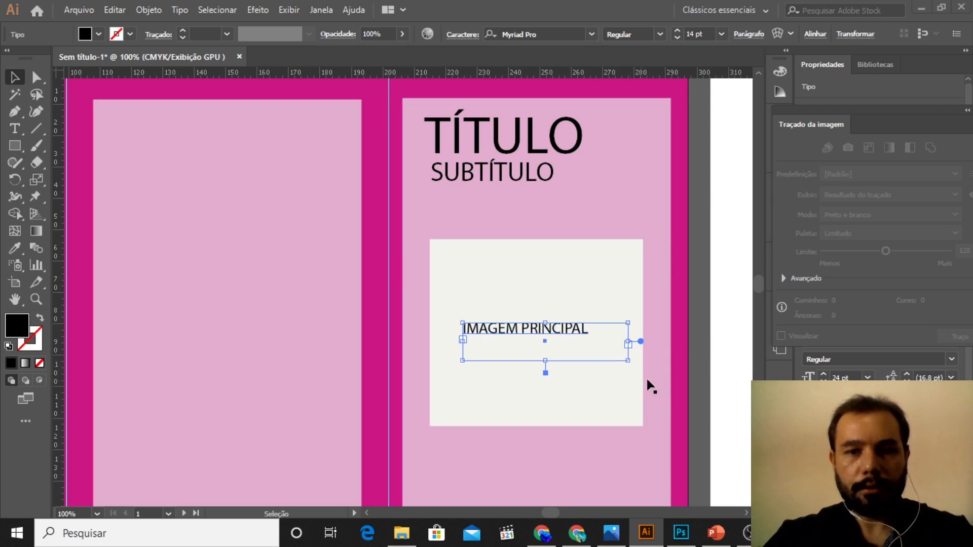
Step: Duplicate the off-white rectangle and align the copy directly below the original with a small gap
scroll(658, 370, down, 1)
scroll(670, 355, down, 3)
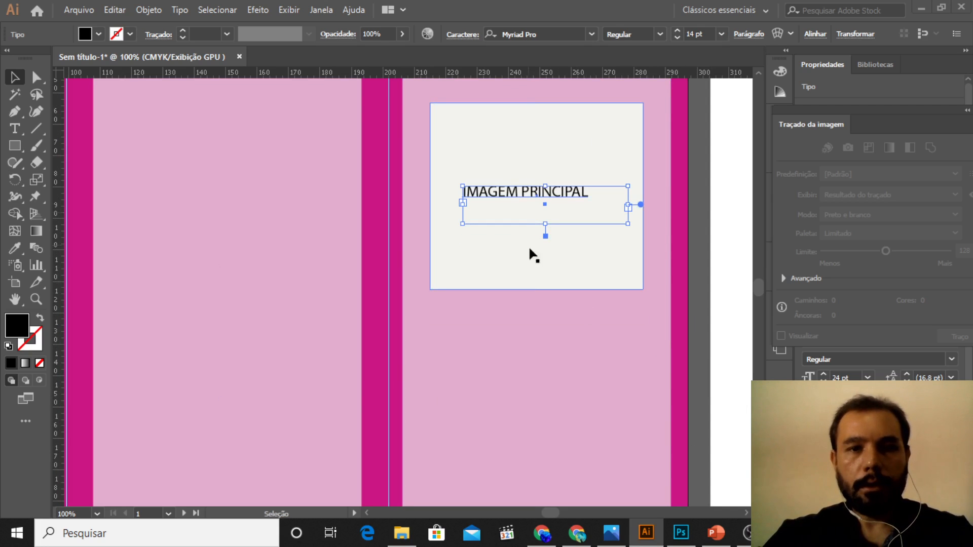
click(593, 130)
key(ctrl+c)
key(ctrl+v)
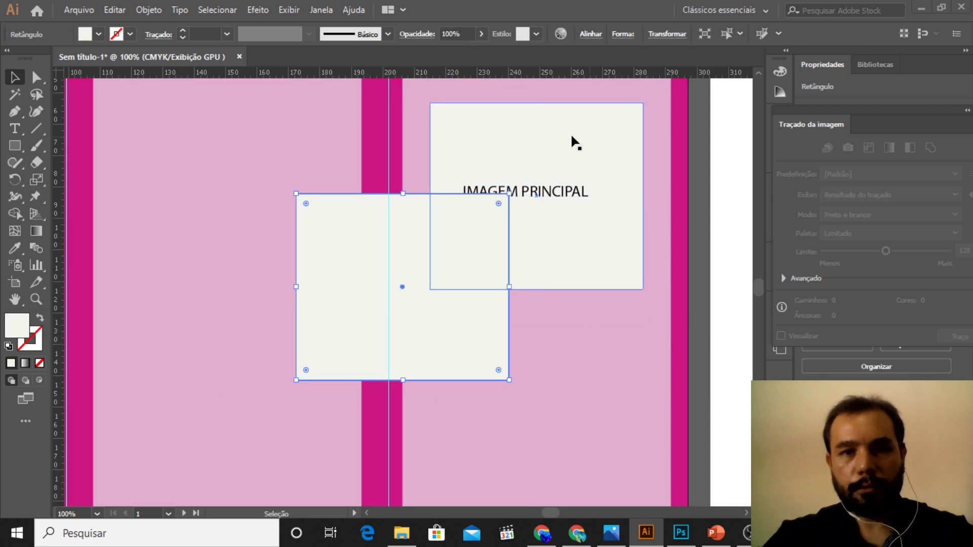
drag(352, 287, 488, 404)
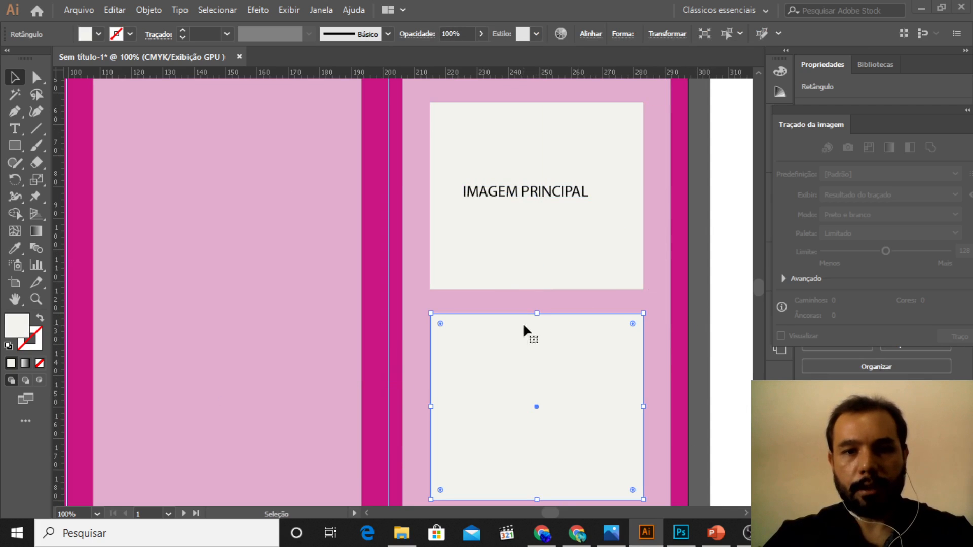
Step: Duplicate the "IMAGEM PRINCIPAL" label and place the copy in the middle of the lower box
click(544, 191)
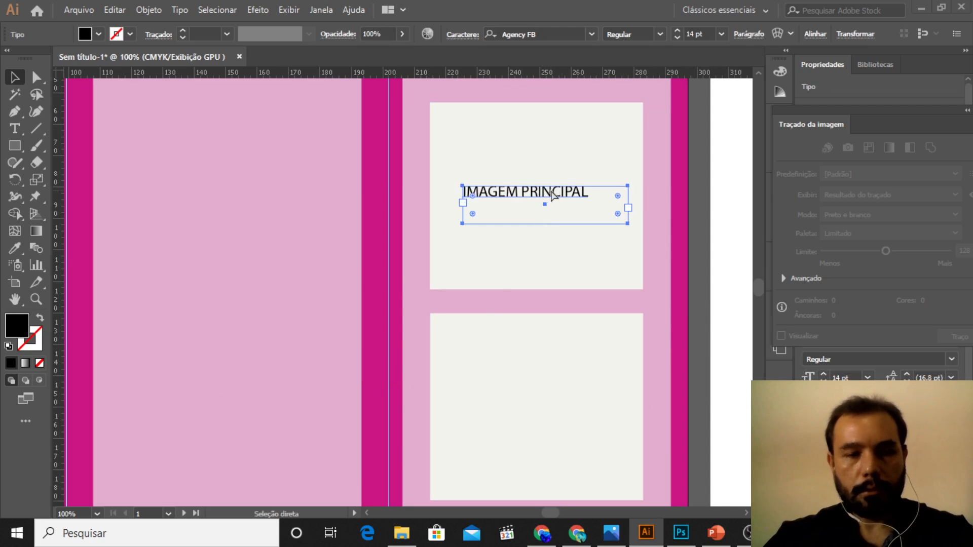
key(ctrl+c)
key(ctrl+v)
drag(445, 291, 436, 406)
Step: Replace the lower box's label text with "INFORMAÇÕES SOBRE A EMPRESA (LOGOTIPO)"
double_click(572, 414)
text(IN)
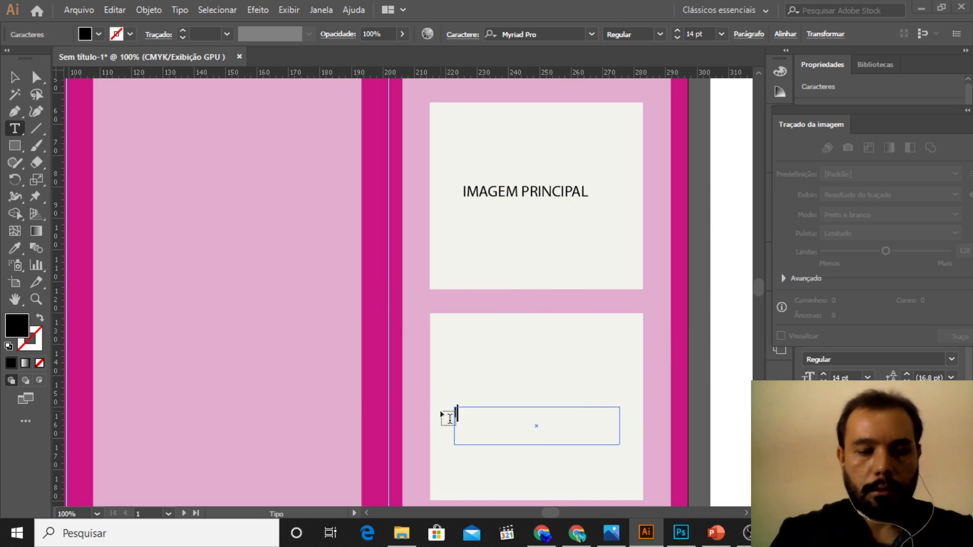
text(FORM)
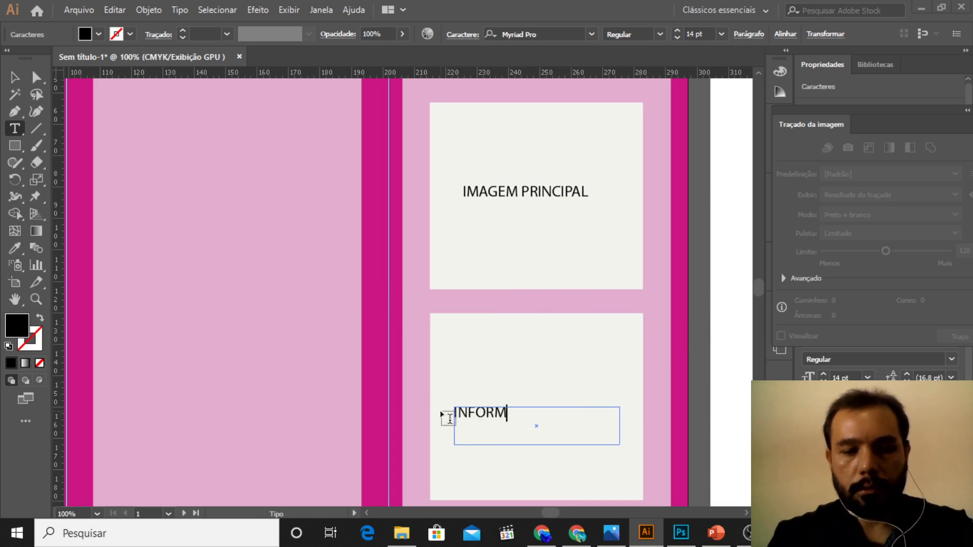
text(AÇÕES SOBR)
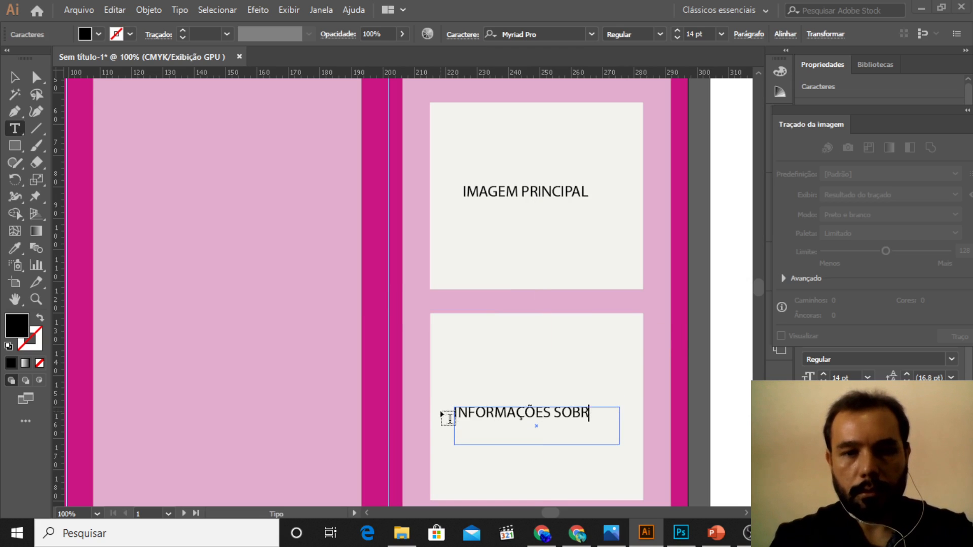
text(E A EMPRESA (LOGO)
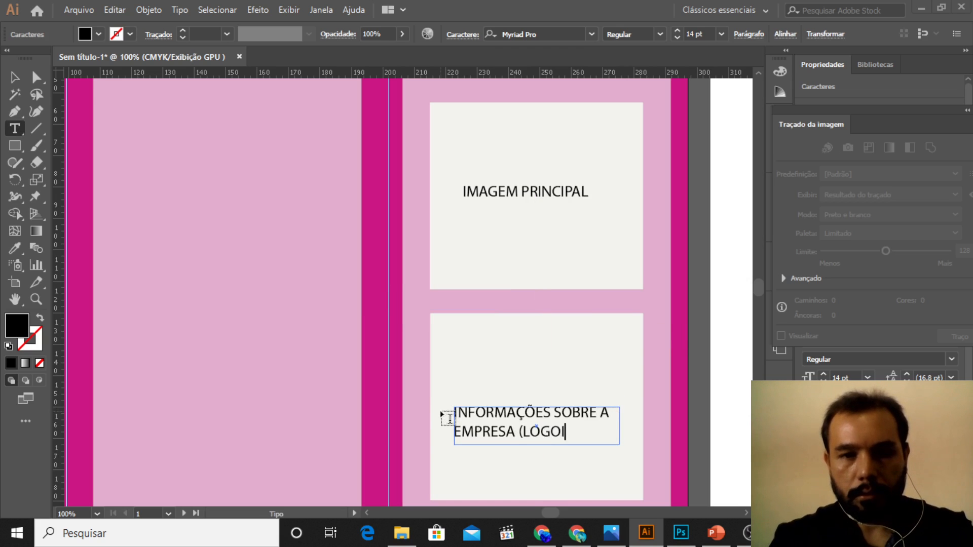
text(TIPO)
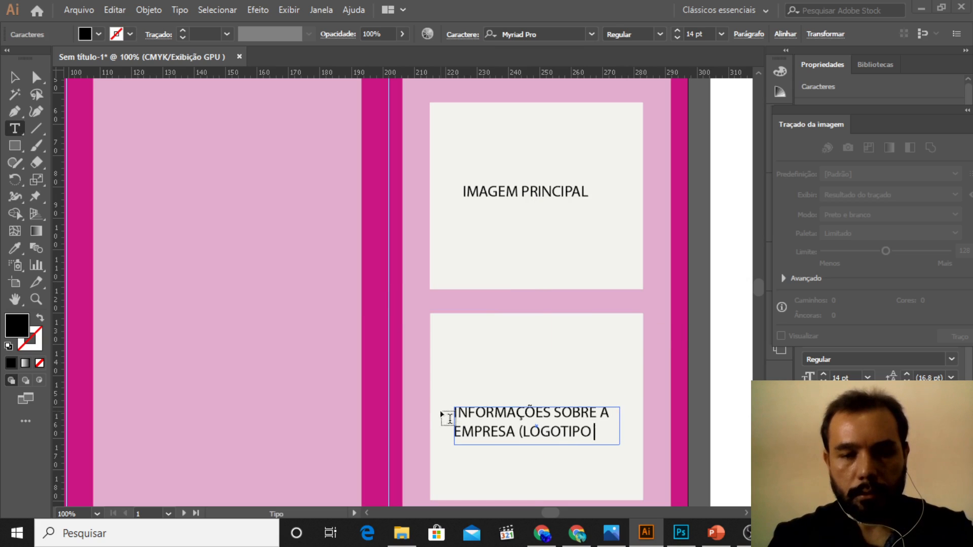
text( E)
key(BackSpace)
key(BackSpace)
text())
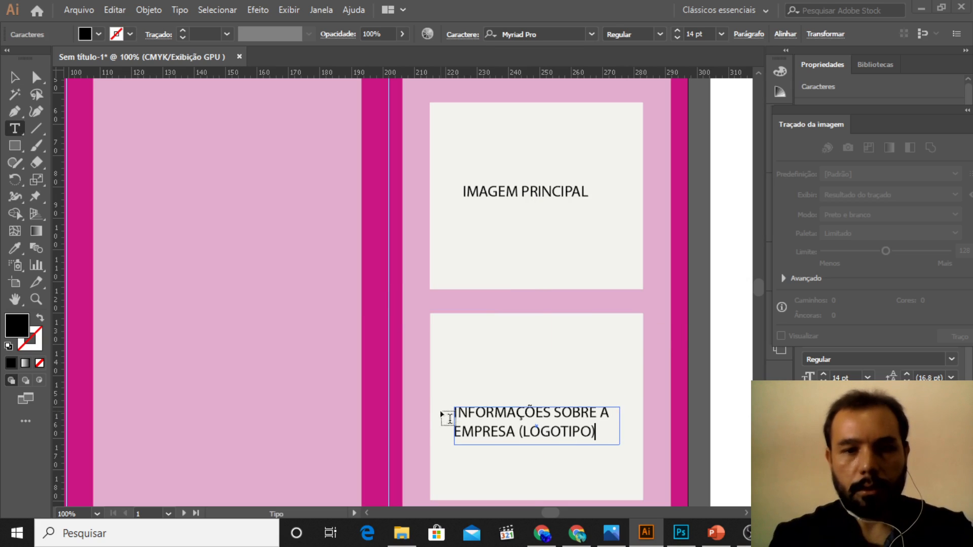
key(Escape)
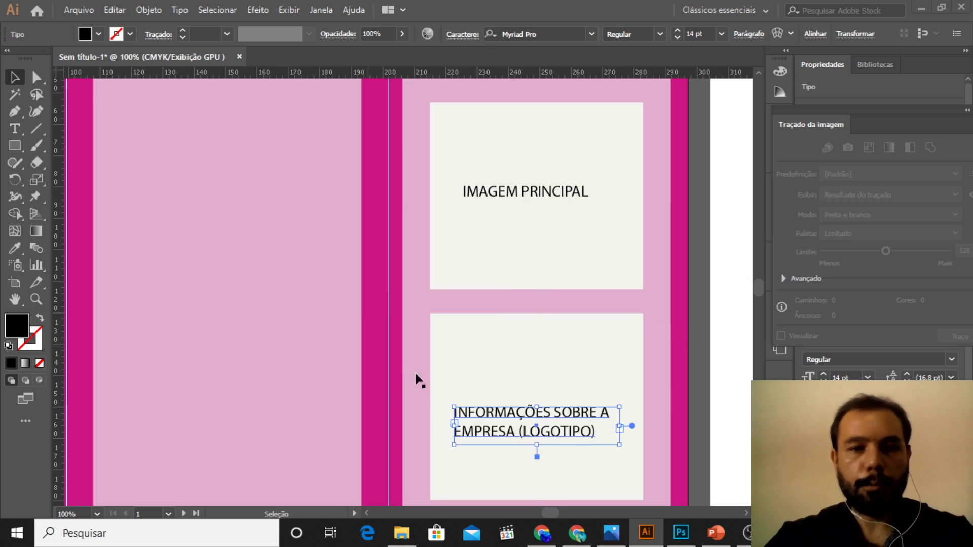
Step: Select both off-white boxes and reduce their opacity to 70%
click(562, 243)
shift+click(619, 349)
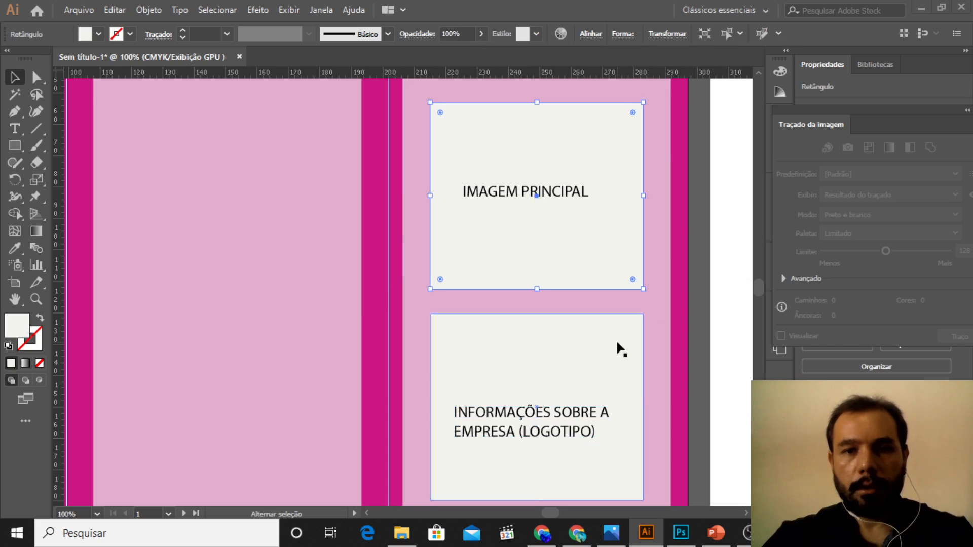
click(481, 34)
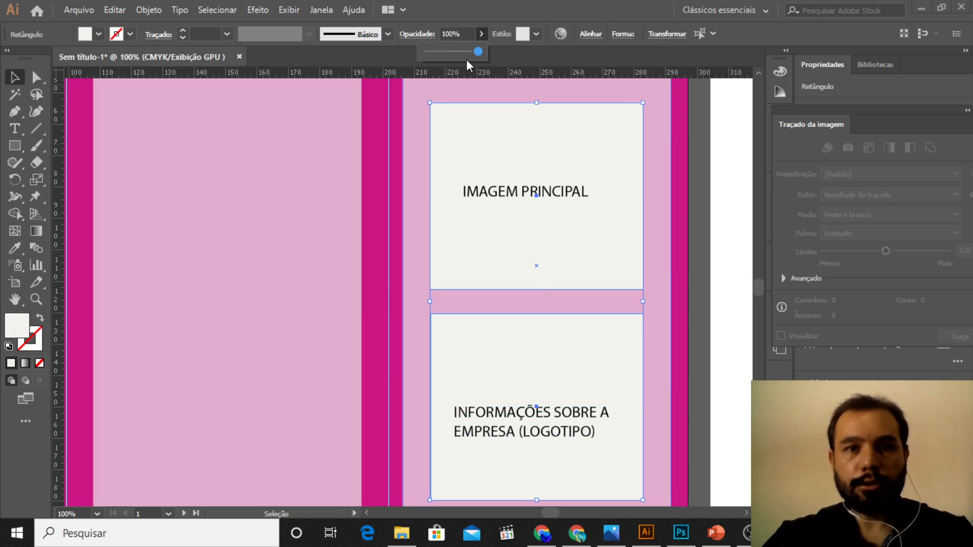
drag(458, 51, 445, 52)
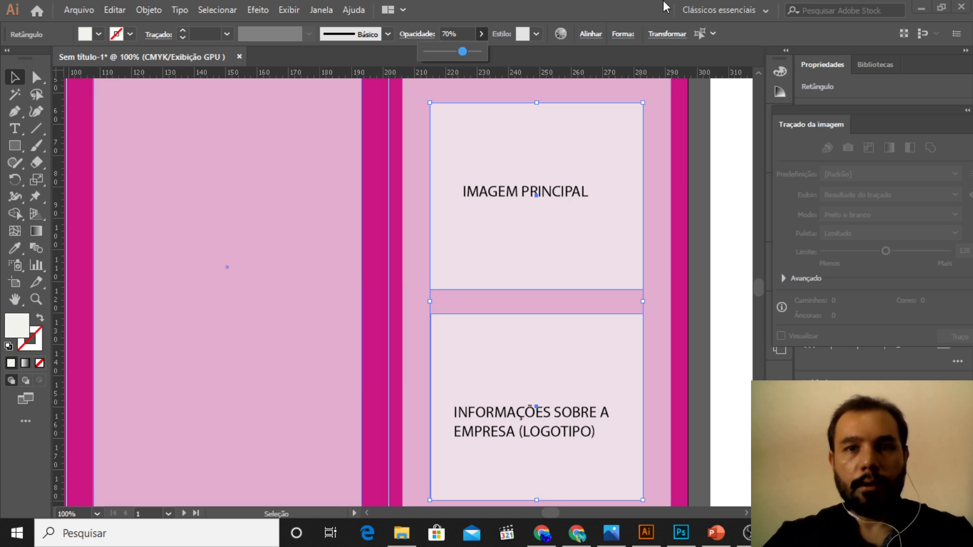
click(614, 3)
Step: Select the magenta background rectangle behind the three panels and set its fill colour to #933873
key(z)
scroll(517, 129, down, 2)
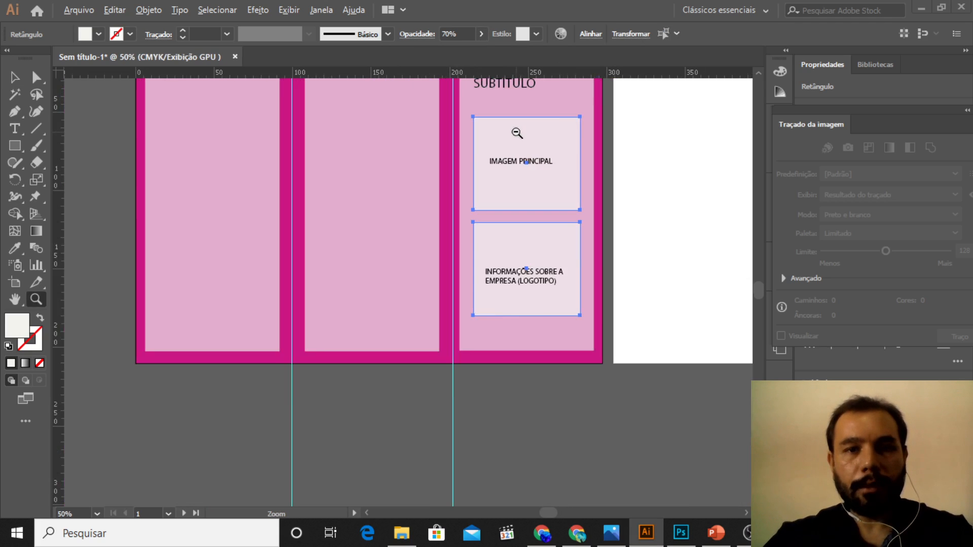
scroll(496, 167, up, 4)
scroll(495, 167, up, 1)
key(v)
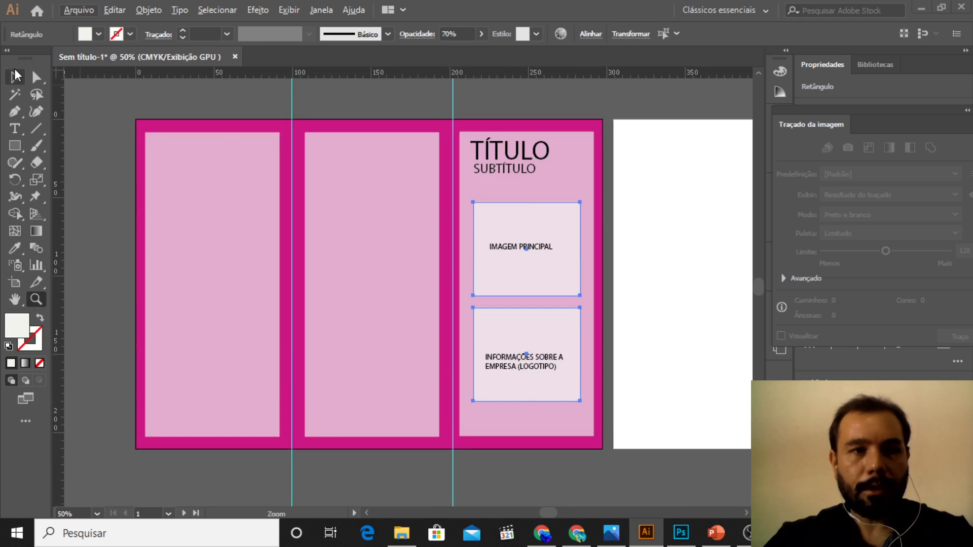
click(211, 81)
click(213, 142)
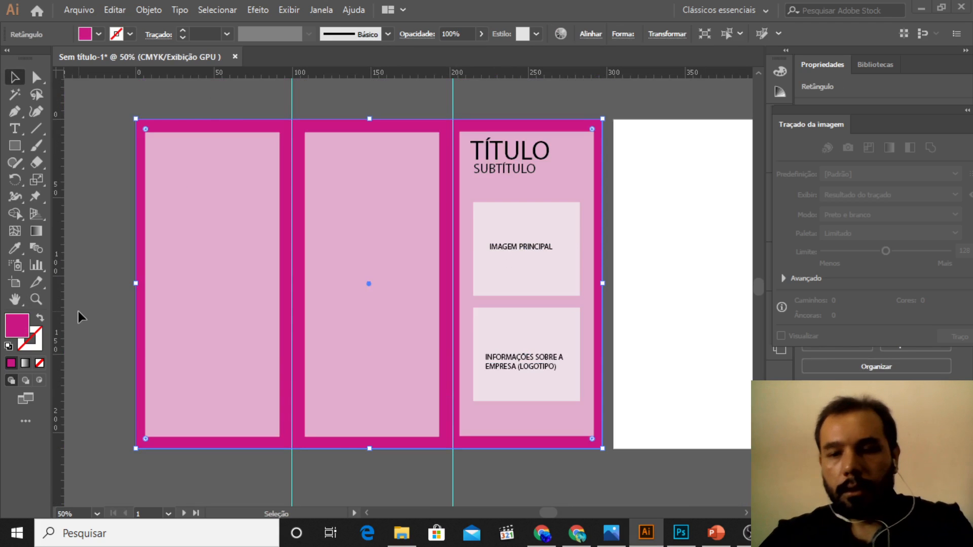
key(Delete)
key(ctrl+z)
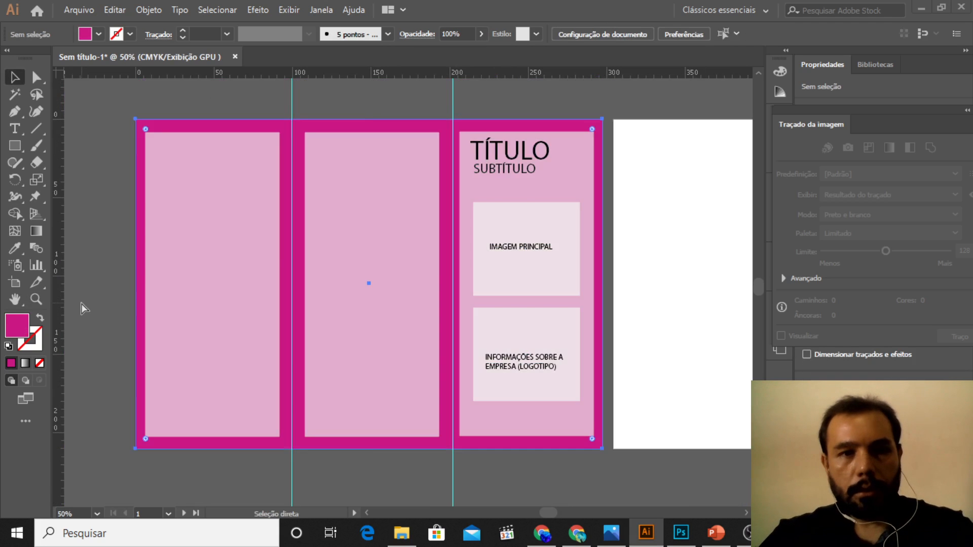
double_click(29, 332)
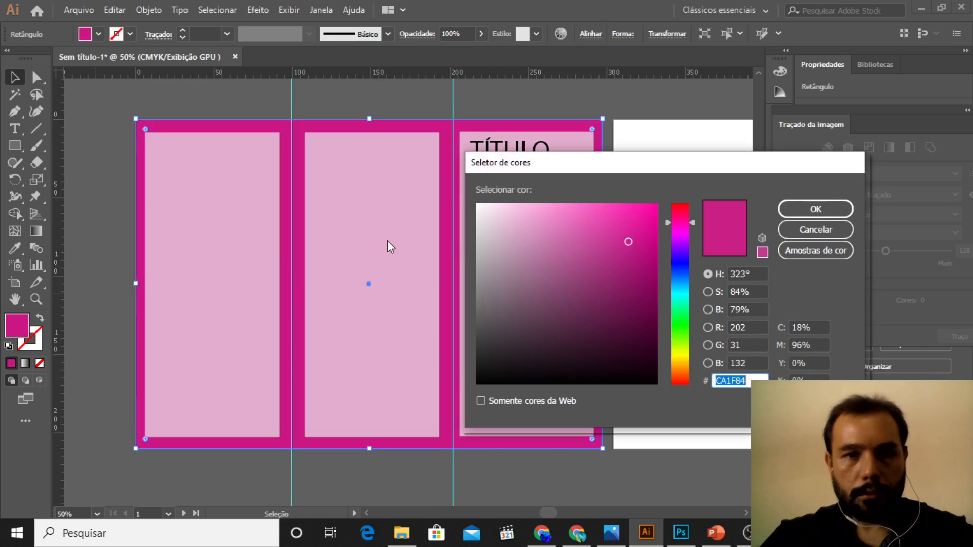
text(933873)
key(Return)
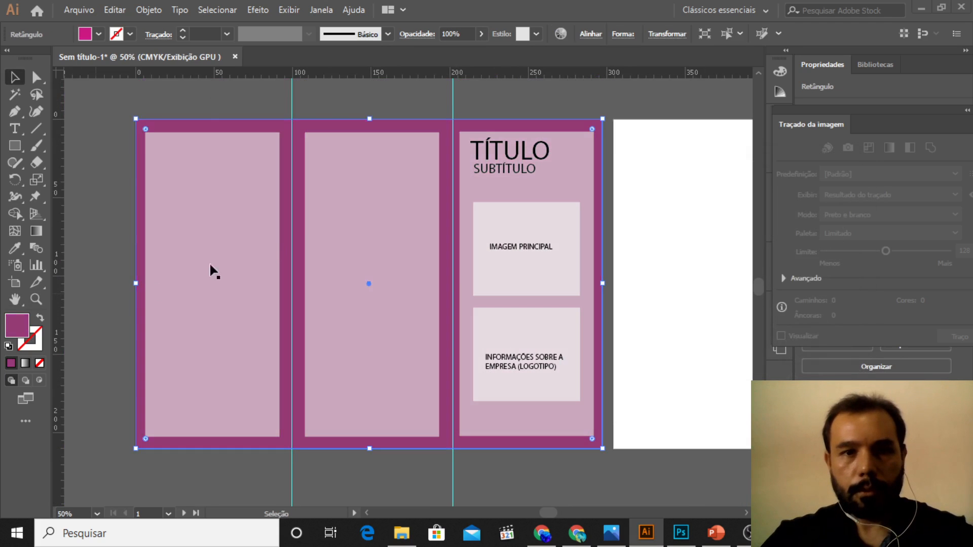
Step: Move the TÍTULO and SUBTÍTULO texts together slightly lower in the third panel
click(85, 197)
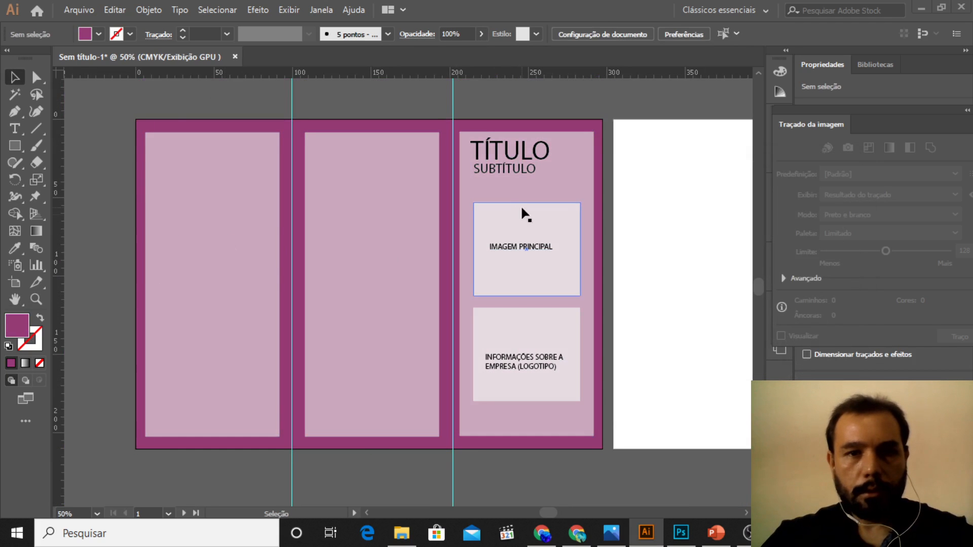
click(508, 166)
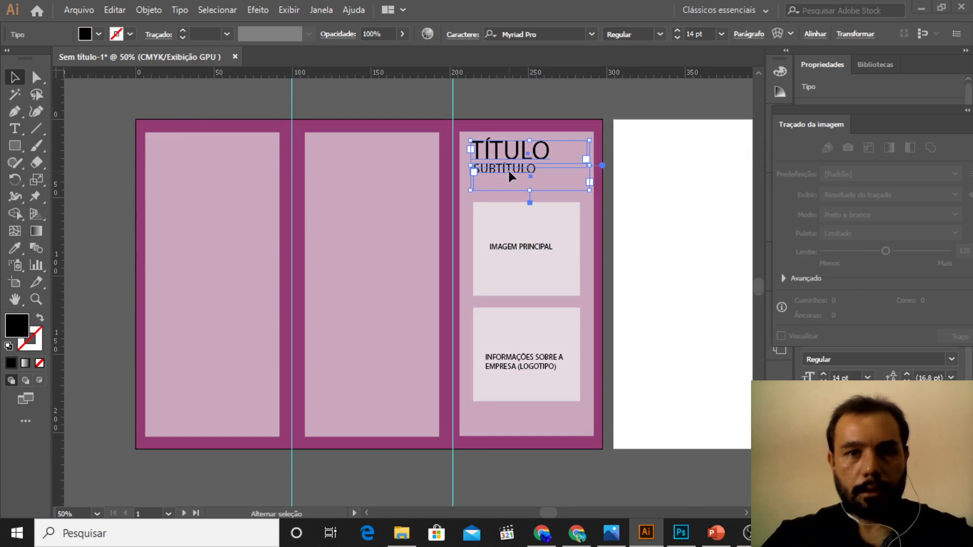
drag(509, 161, 511, 170)
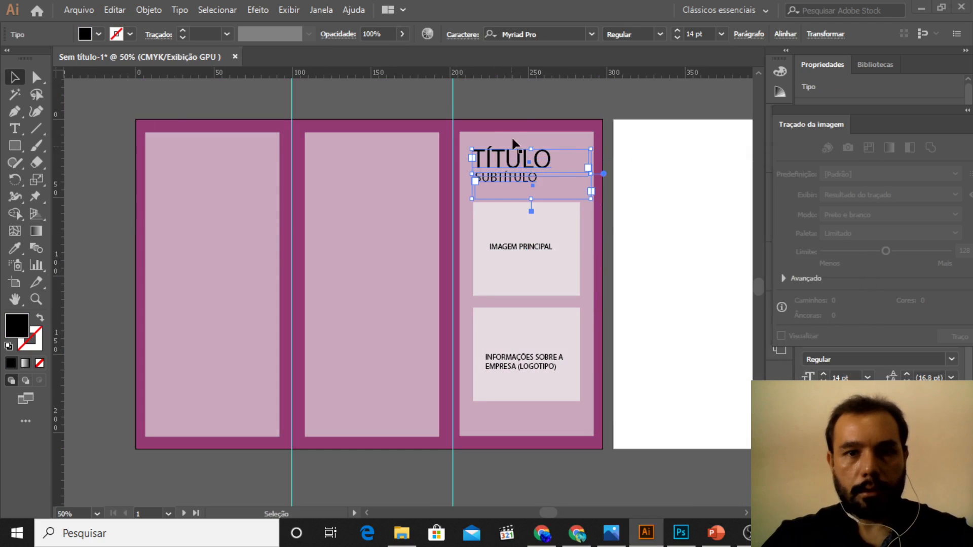
click(521, 102)
Step: Copy the "IMAGEM PRINCIPAL" box with its label and place the copy in the upper part of the middle panel
key(z)
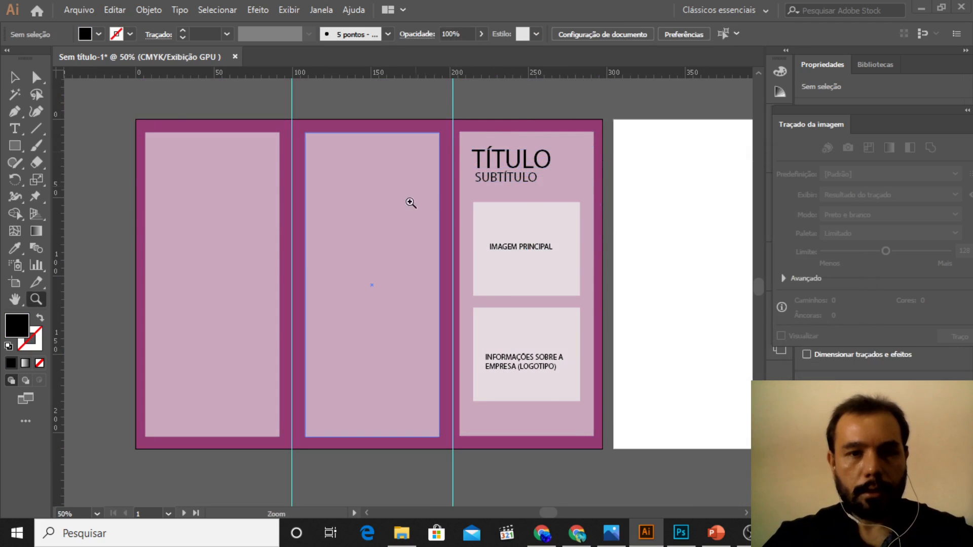
click(312, 267)
scroll(436, 240, up, 2)
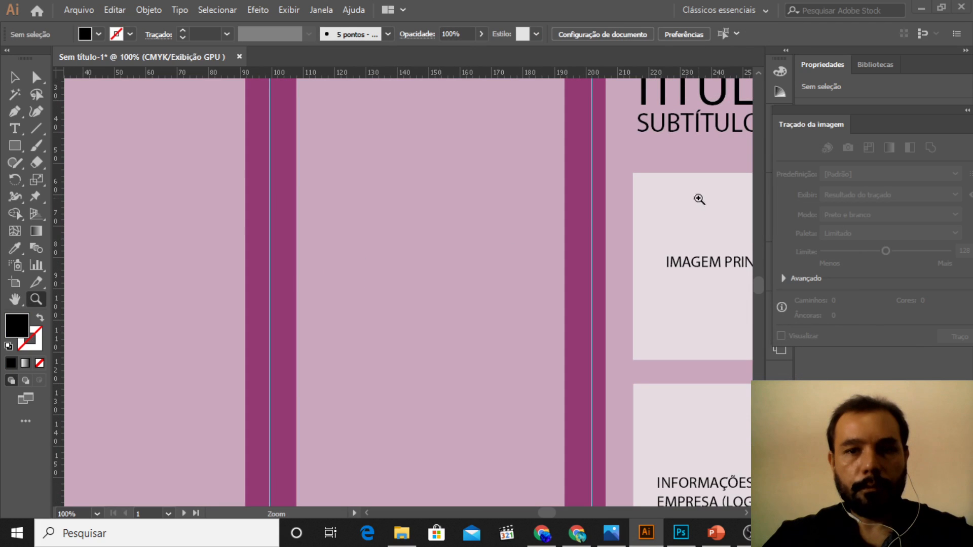
key(v)
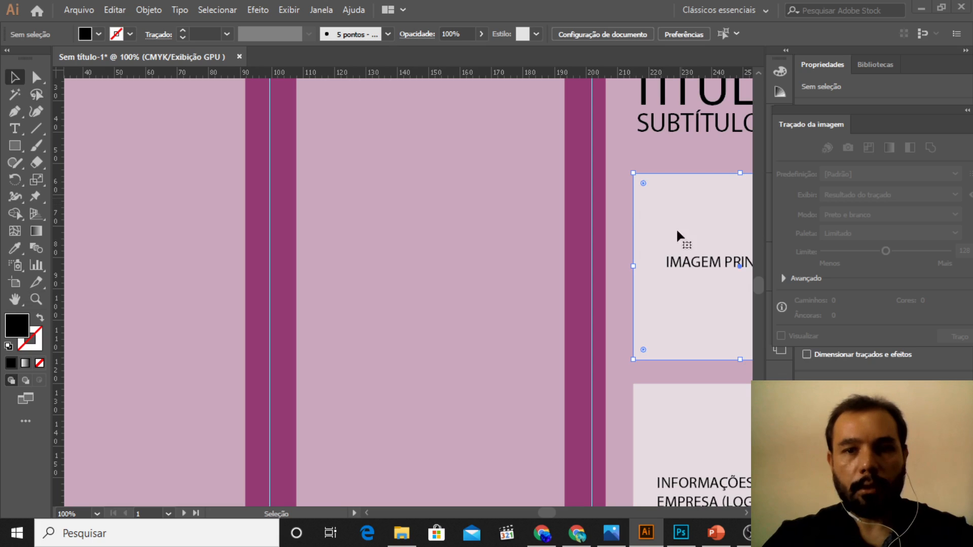
click(678, 233)
shift+click(688, 263)
key(ctrl+c)
key(ctrl+v)
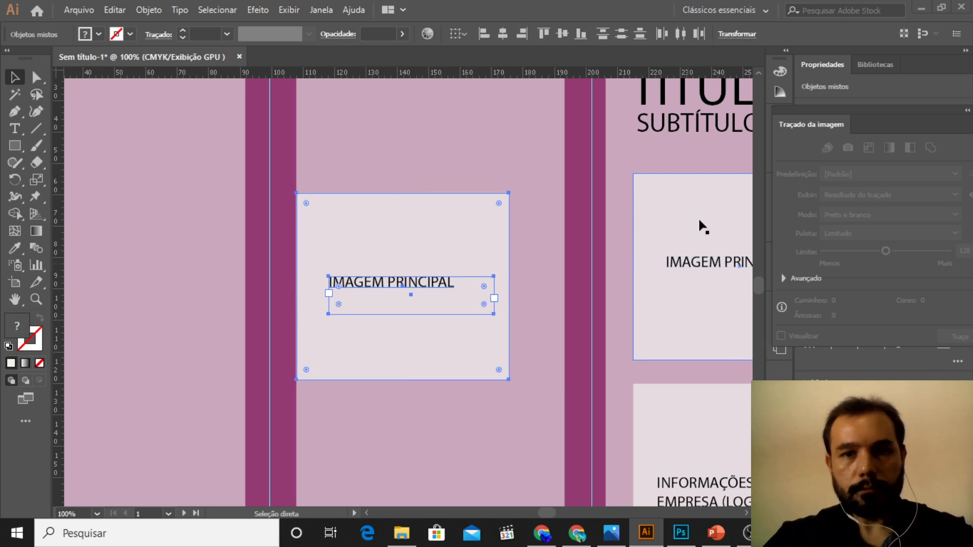
drag(451, 234, 472, 150)
scroll(549, 191, up, 4)
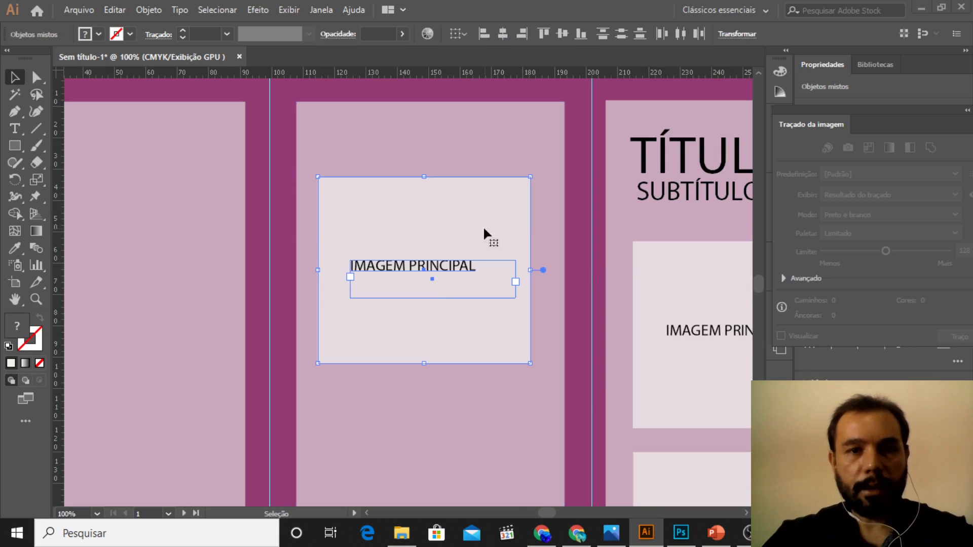
Step: Replace the middle panel box's label with "PARTE DE TRÁS" and shift it towards the centre of the box
double_click(437, 272)
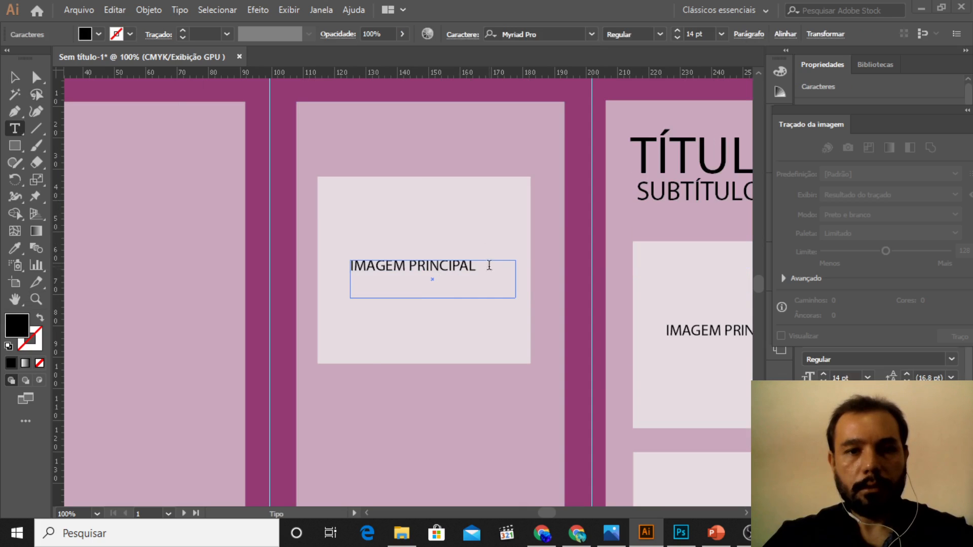
drag(477, 266, 353, 262)
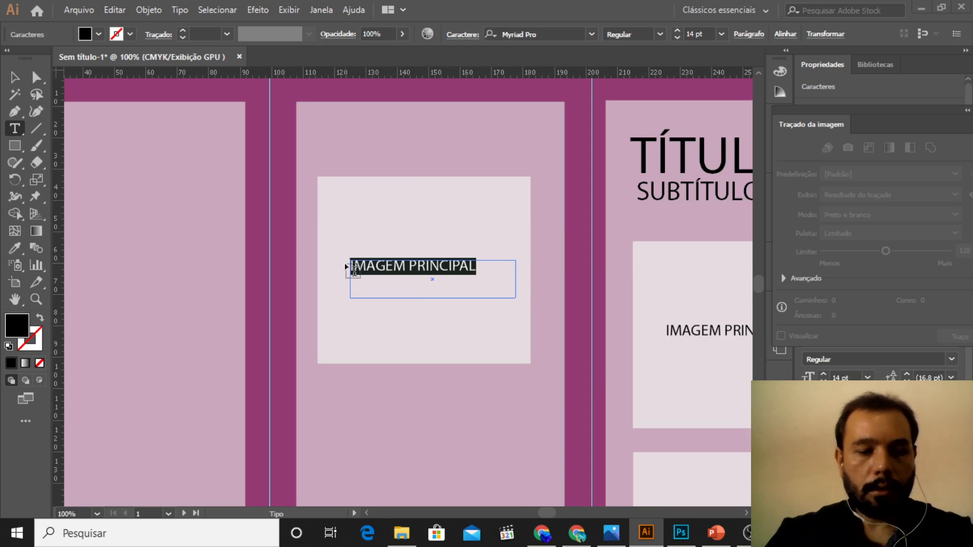
text(PARTE D)
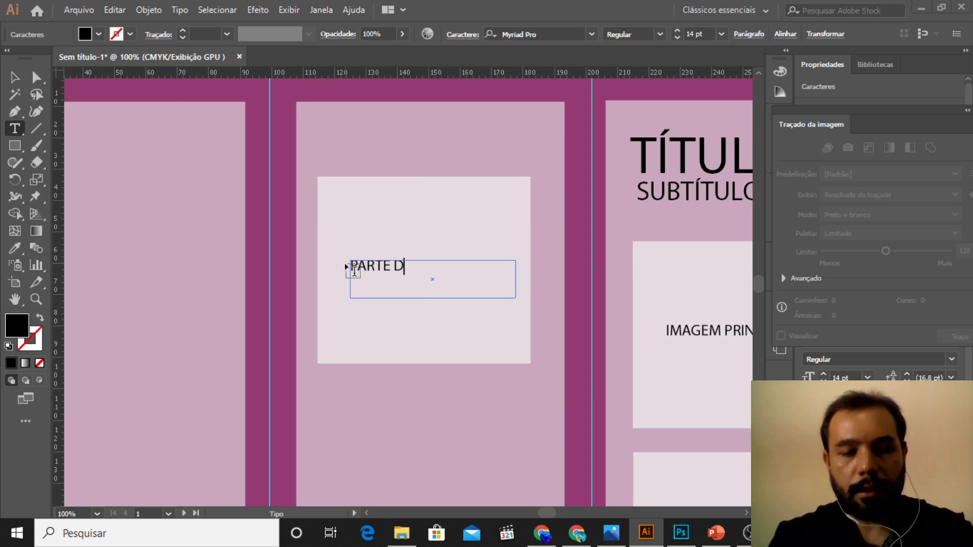
text(E TRÁS)
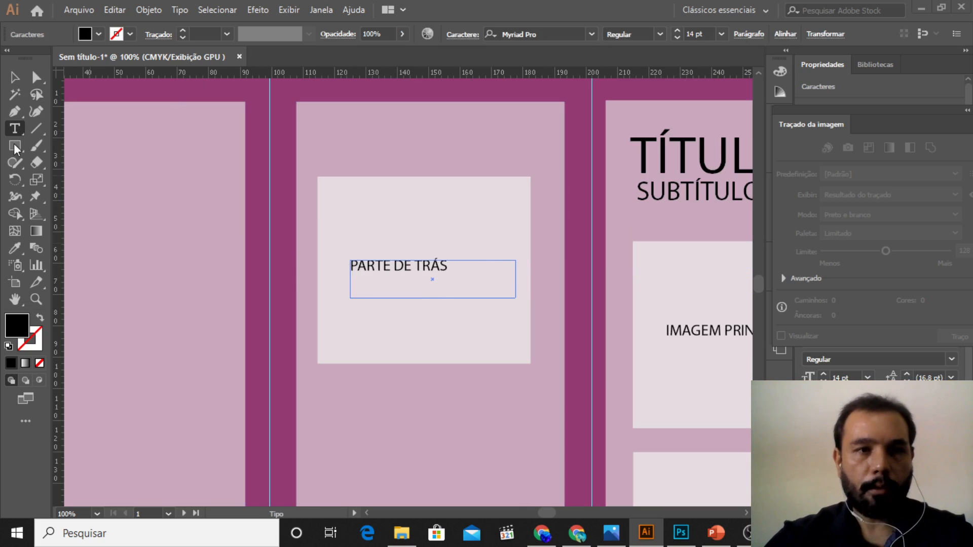
click(15, 77)
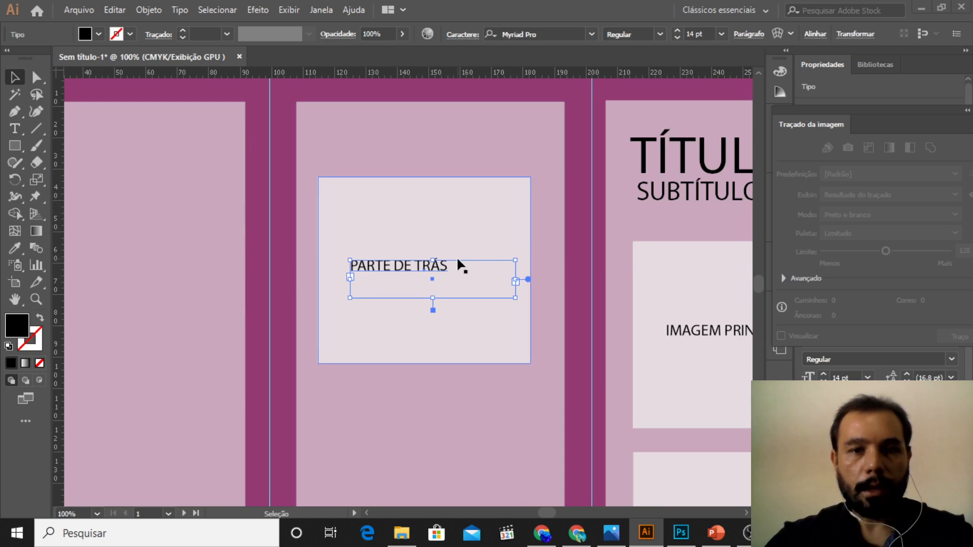
drag(457, 262, 471, 263)
Step: Duplicate the "PARTE DE TRÁS" box with its label and place the copy in the upper part of the first panel
click(458, 213)
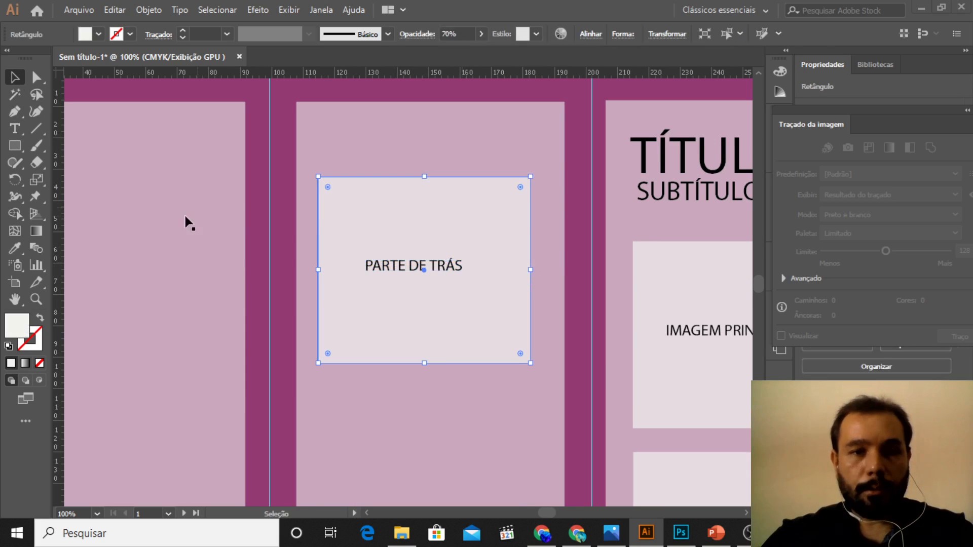
shift+click(408, 267)
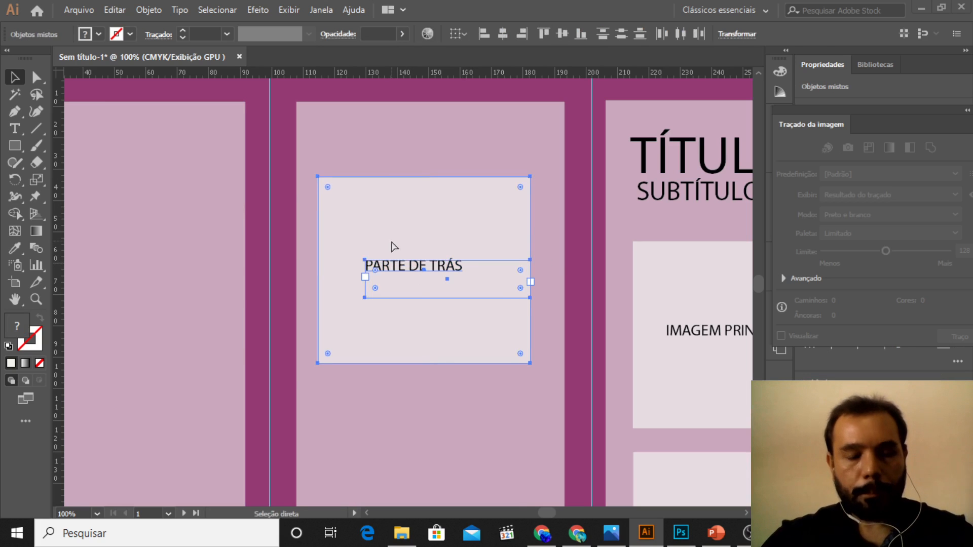
drag(391, 245, 159, 215)
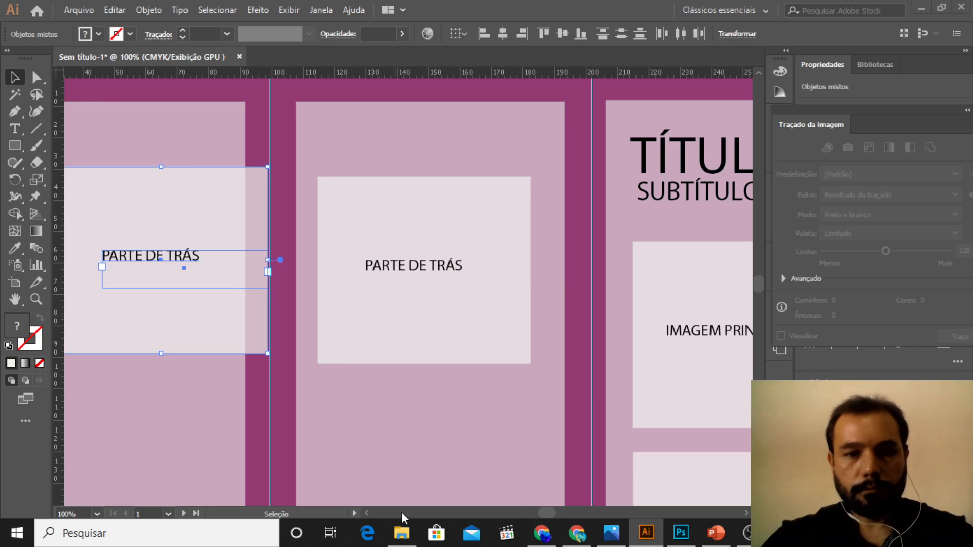
click(367, 514)
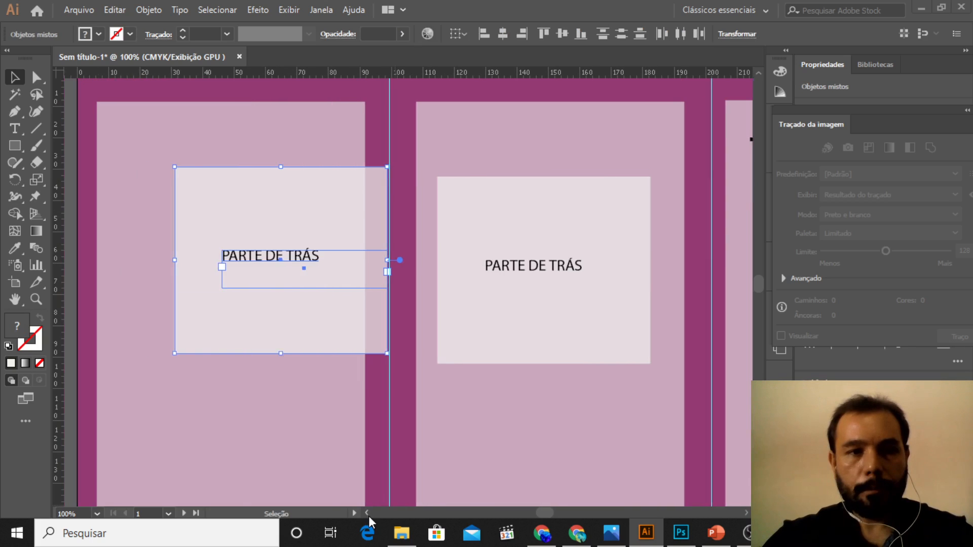
drag(384, 206, 329, 209)
click(306, 268)
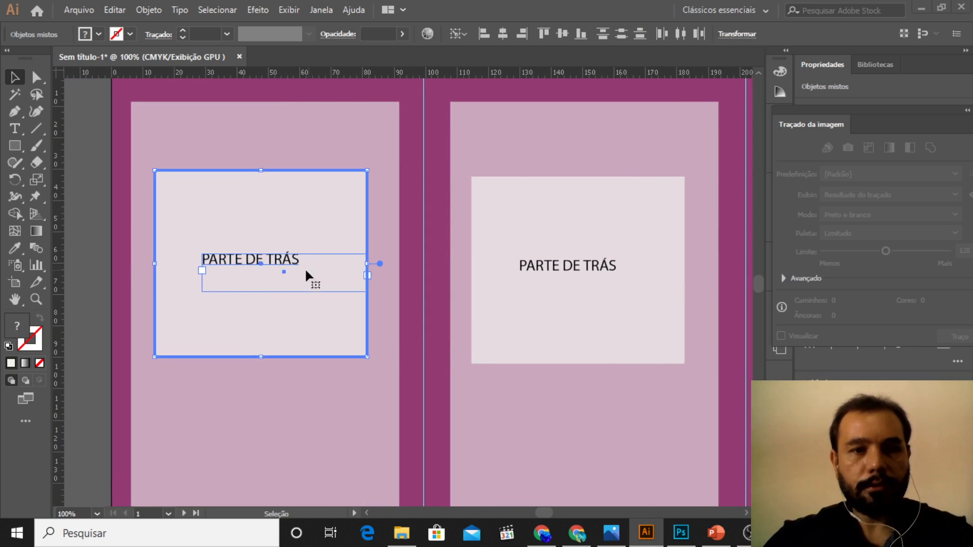
Step: Replace the first panel box's label text with "INFORMAÇÕES ESPECÍFICAS"
double_click(300, 264)
key(ctrl+a)
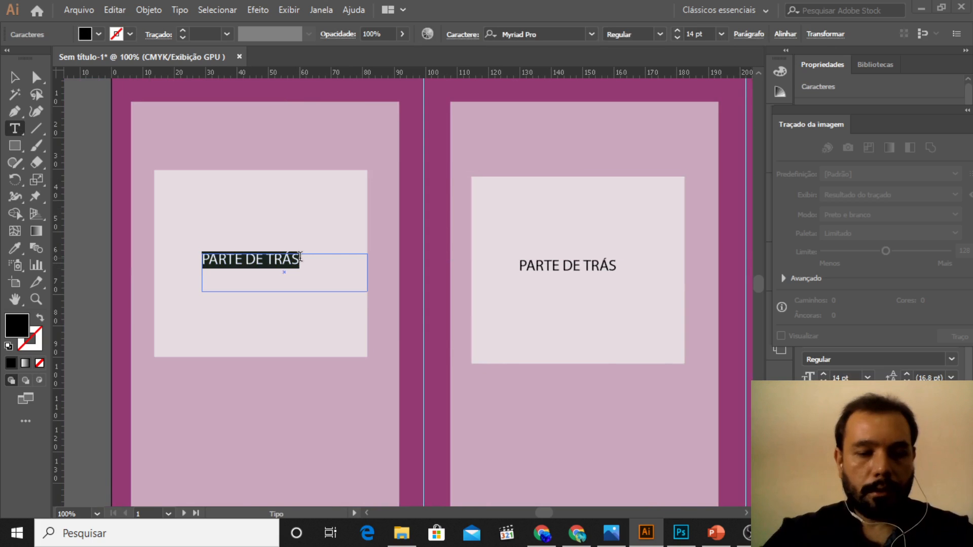
text(INFORMAÇ)
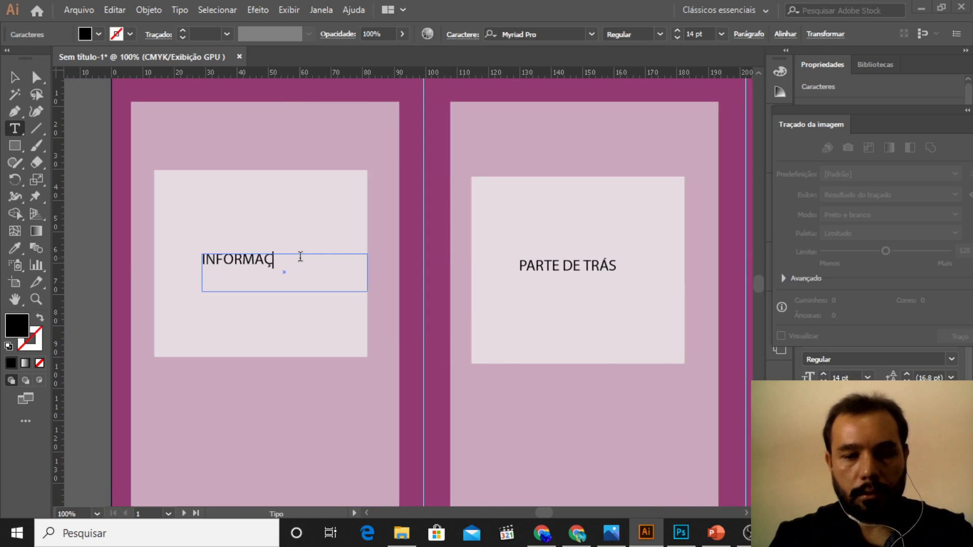
text(ÕES ESPE)
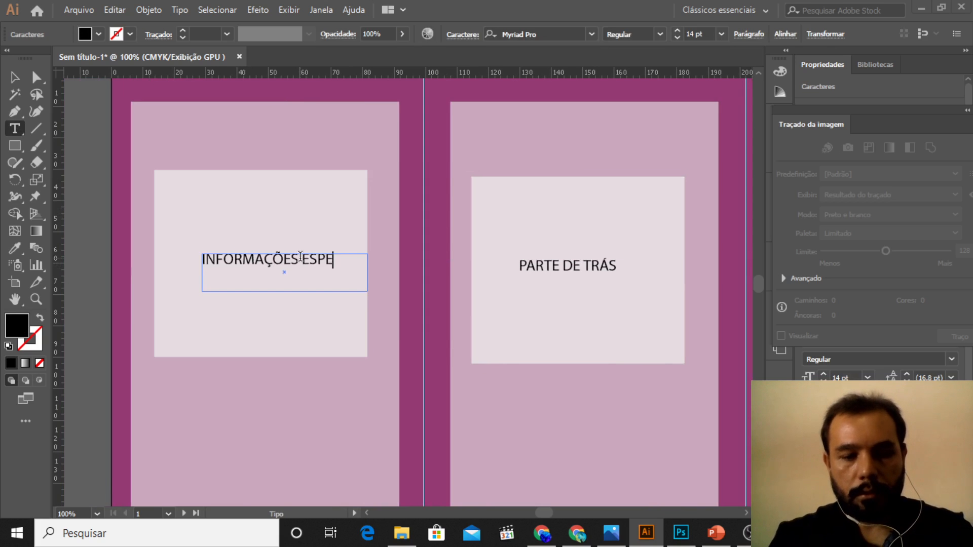
text(CÍFICAS)
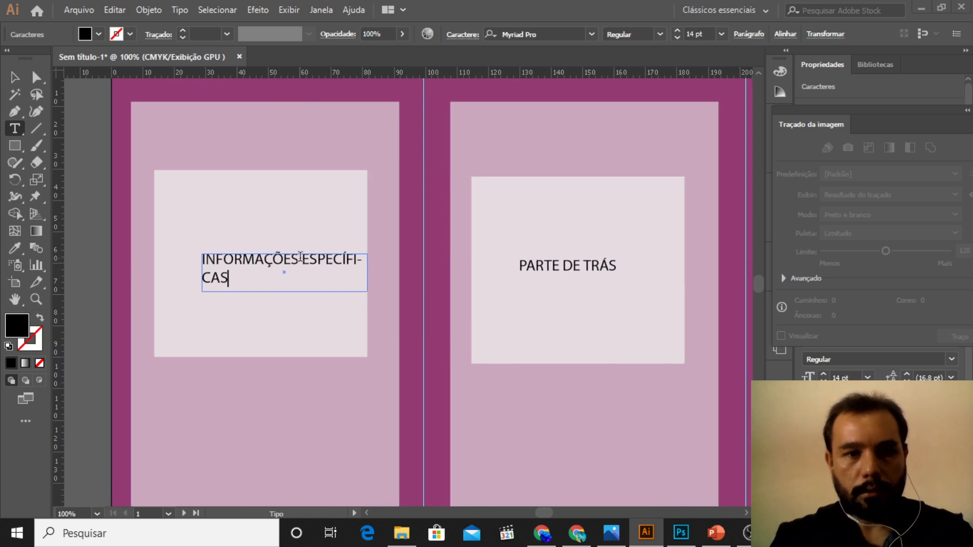
Step: Widen the "INFORMAÇÕES ESPECÍFICAS" text frame so the label fits on one line and centre it in its box
click(14, 77)
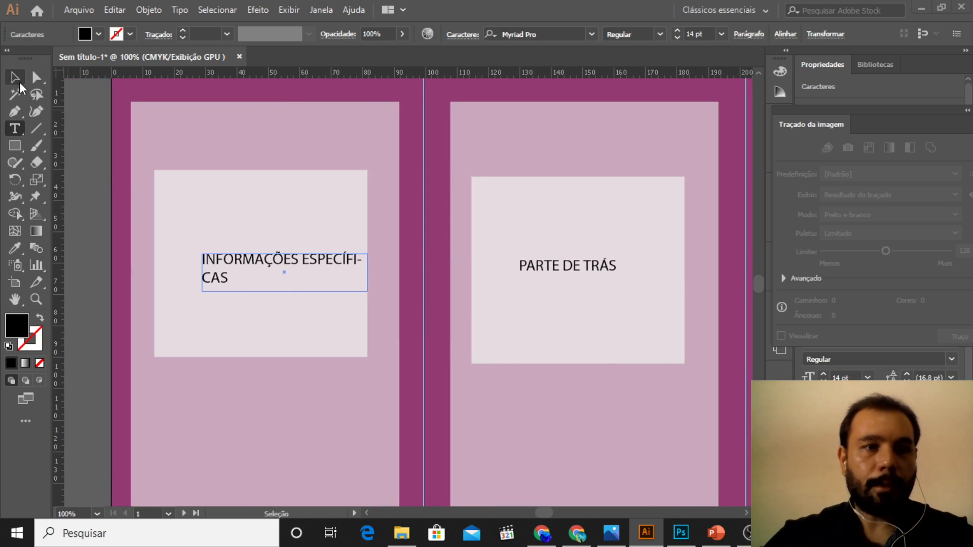
drag(200, 271, 165, 271)
drag(284, 268, 291, 275)
click(101, 178)
Step: Add "PRINCIPAIS" as a second line to the "INFORMAÇÕES ESPECÍFICAS" label in the first panel
key(z)
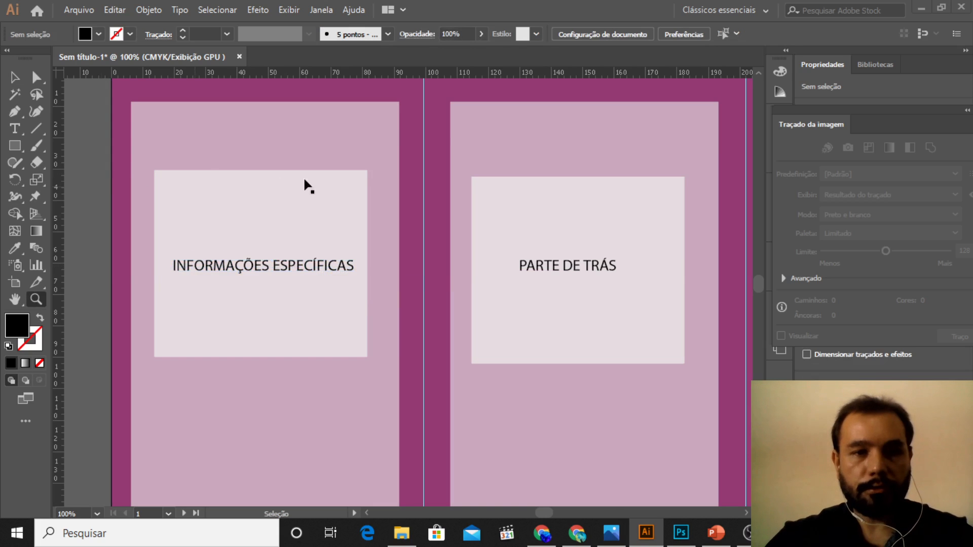
alt+click(330, 182)
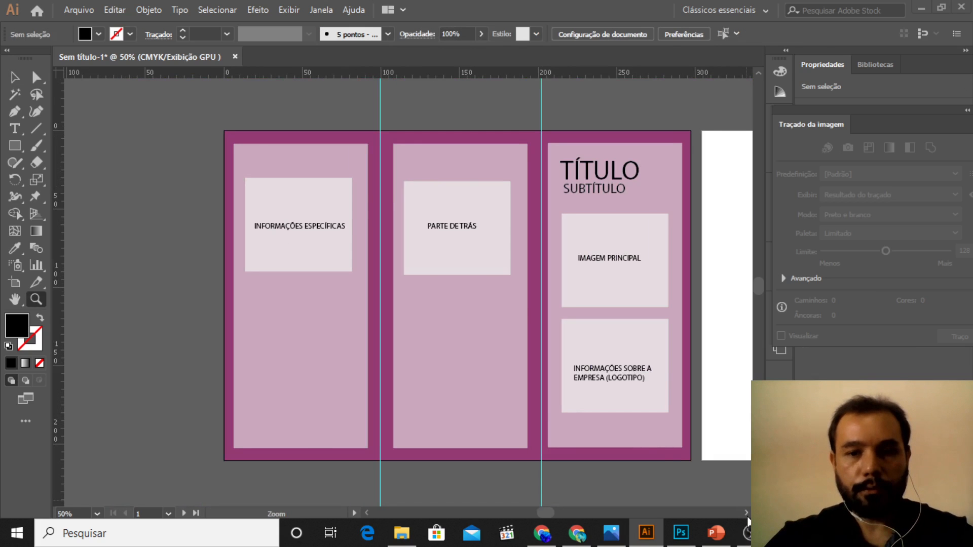
scroll(747, 520, right, 3)
click(245, 261)
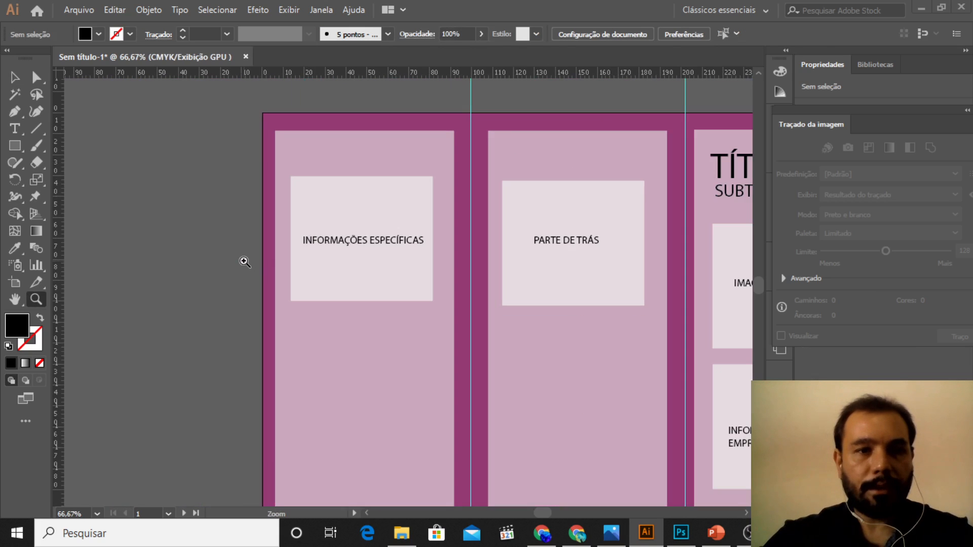
click(14, 77)
click(378, 205)
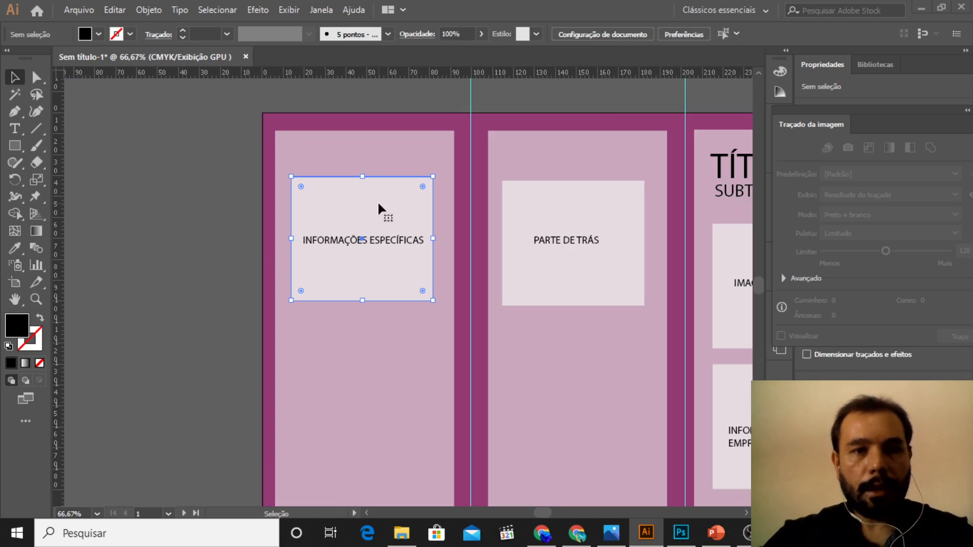
click(408, 240)
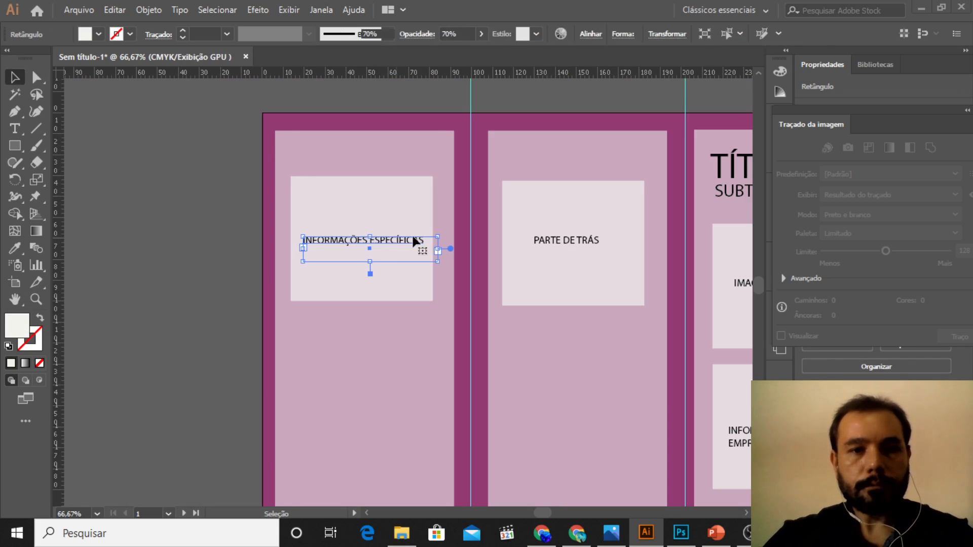
double_click(423, 241)
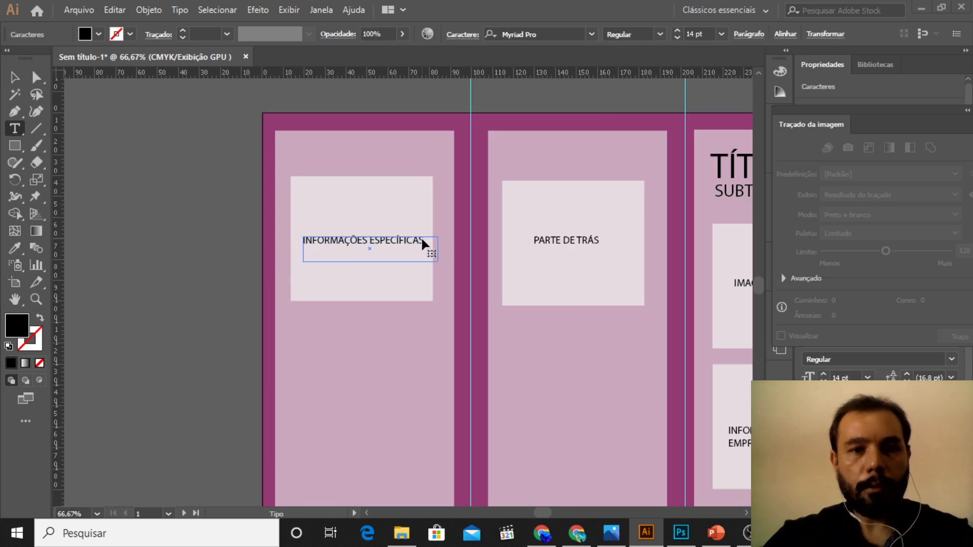
click(14, 77)
Step: Duplicate the first panel's box with its label and place the copy directly below the original
click(330, 198)
shift+click(370, 244)
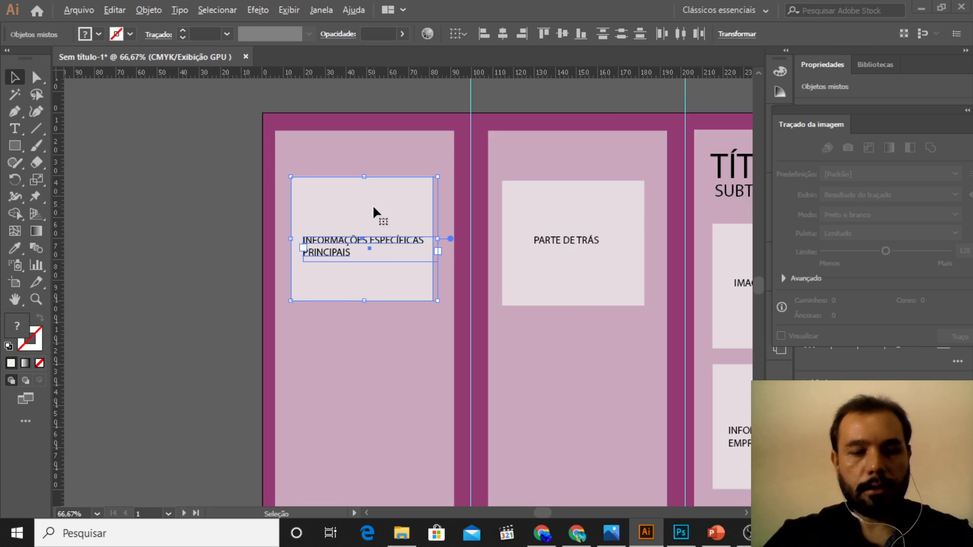
drag(373, 207, 373, 349)
Step: Change the second line of the lower box's label in the first panel to "SECUNDÁRIAS"
double_click(357, 395)
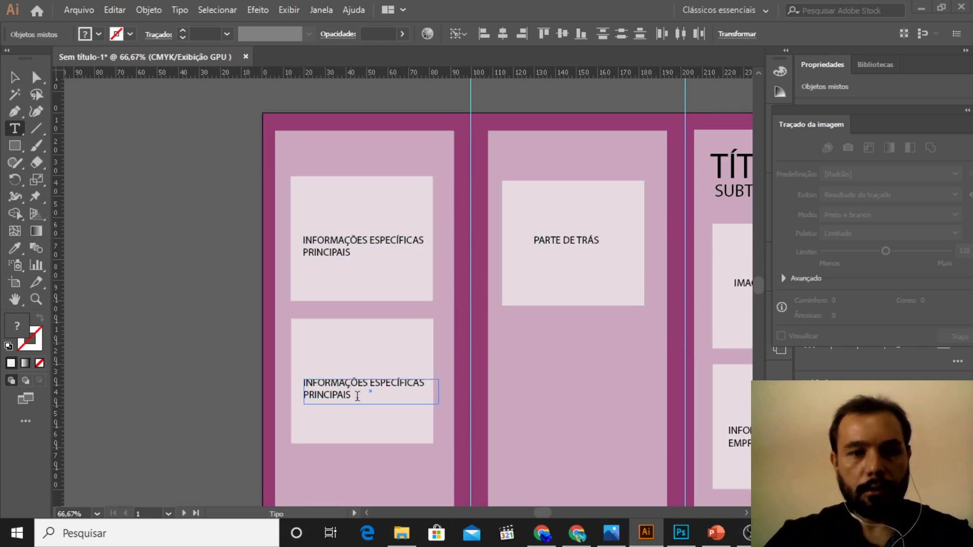
drag(358, 396, 297, 401)
text(SECU)
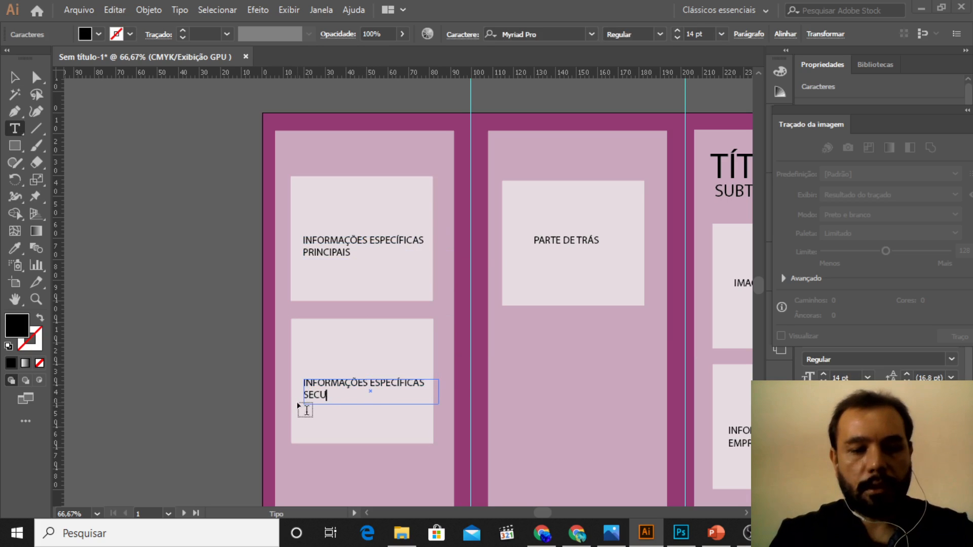
text(NDÁRIA)
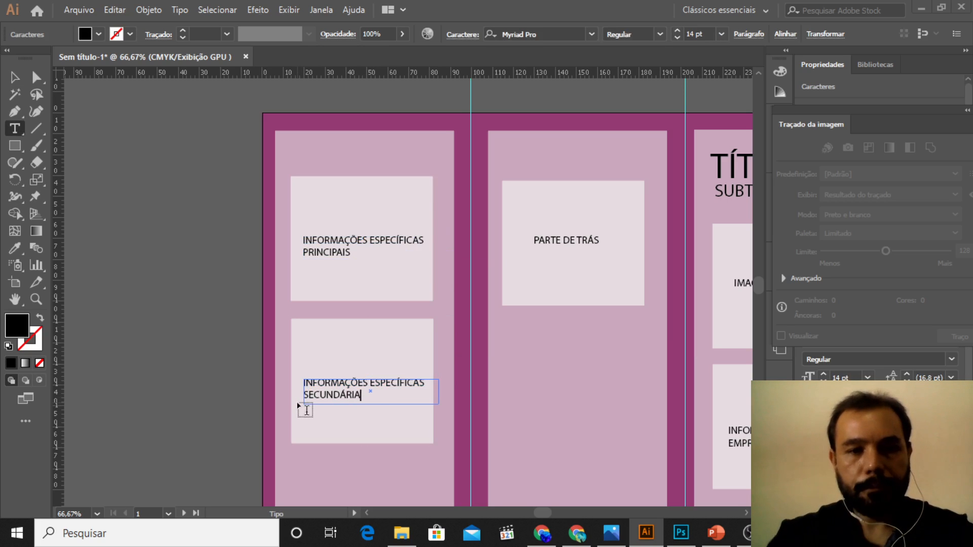
text(S)
key(Escape)
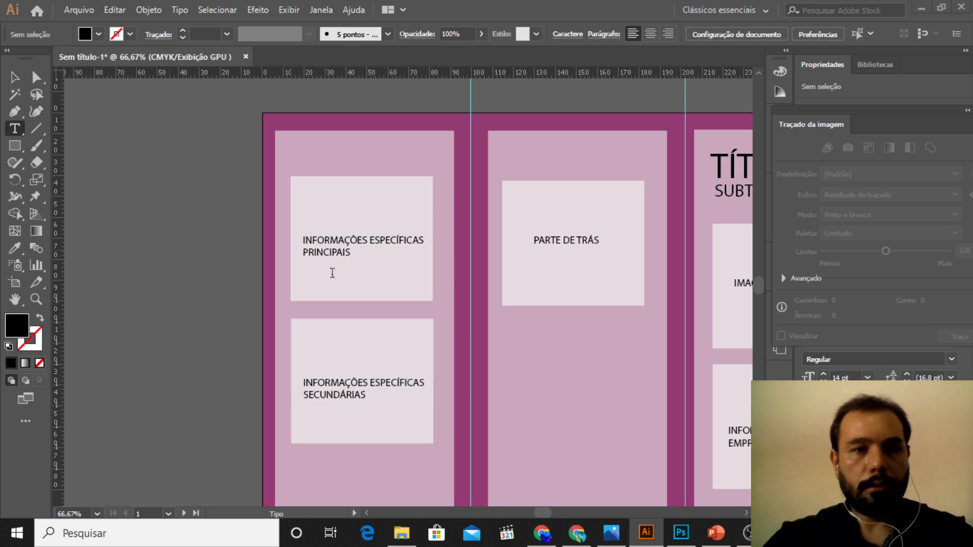
key(z)
alt+click(683, 386)
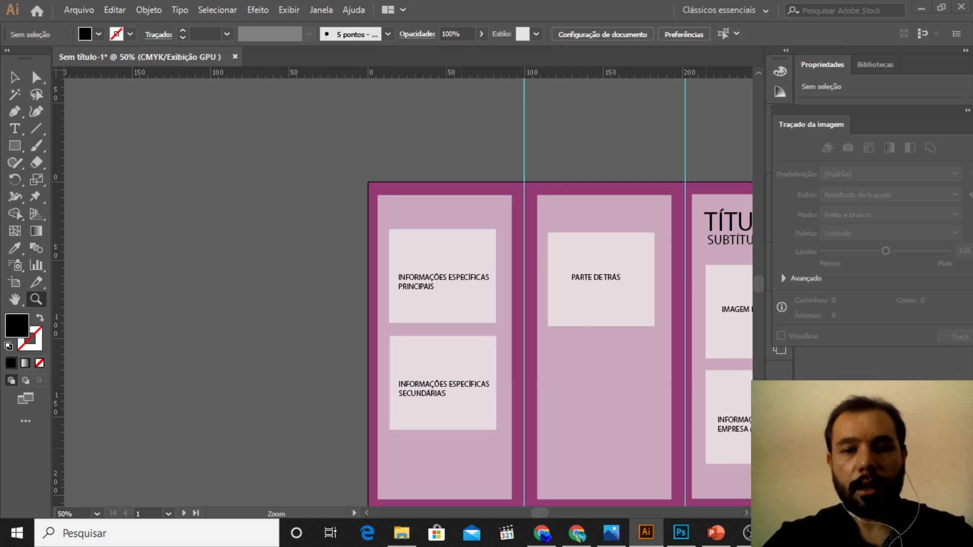
Step: Examine the full three-panel folder layout and the labelled placeholder boxes in each panel
click(746, 513)
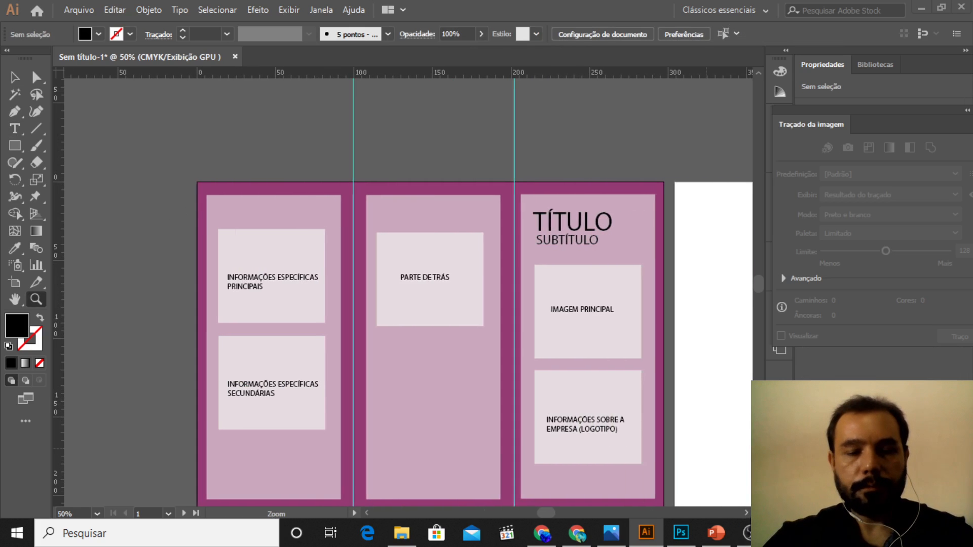
scroll(706, 332, down, 2)
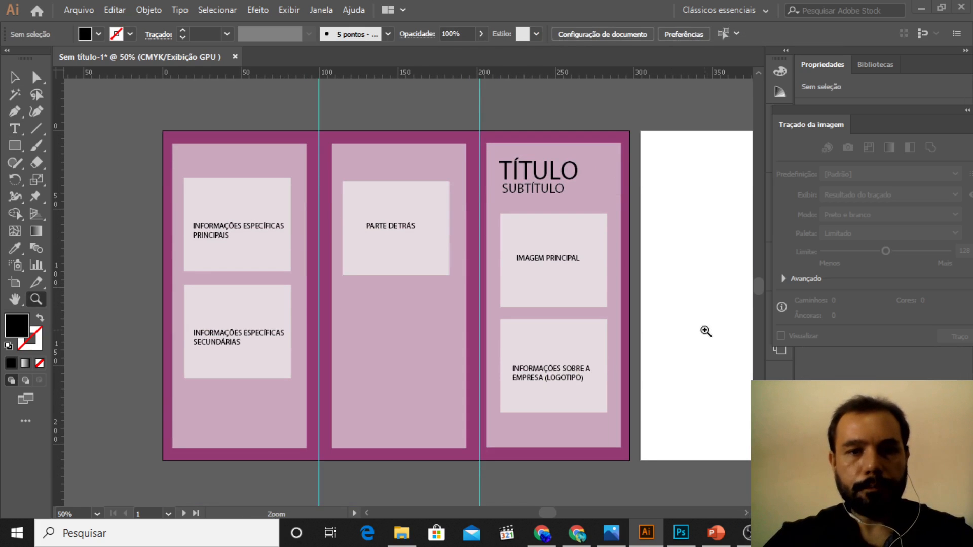
click(744, 515)
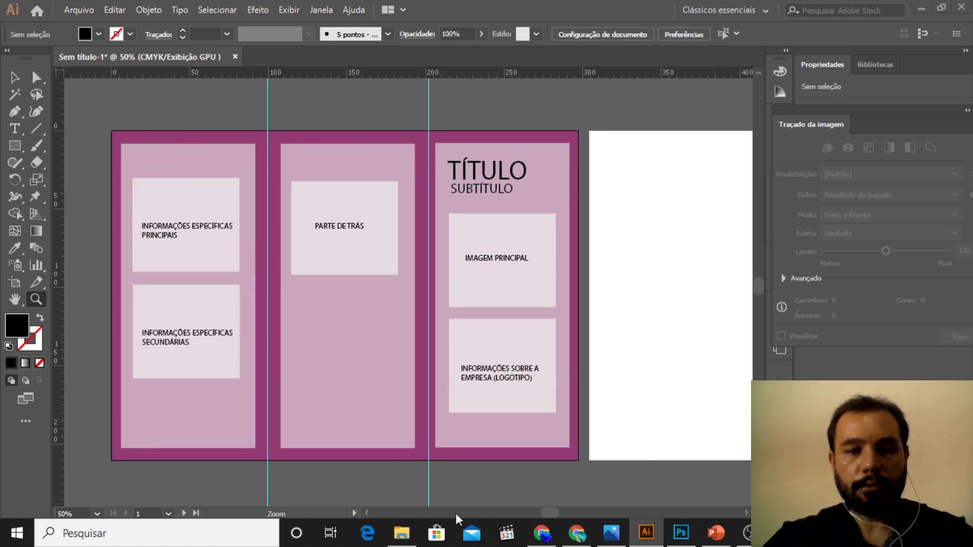
click(363, 512)
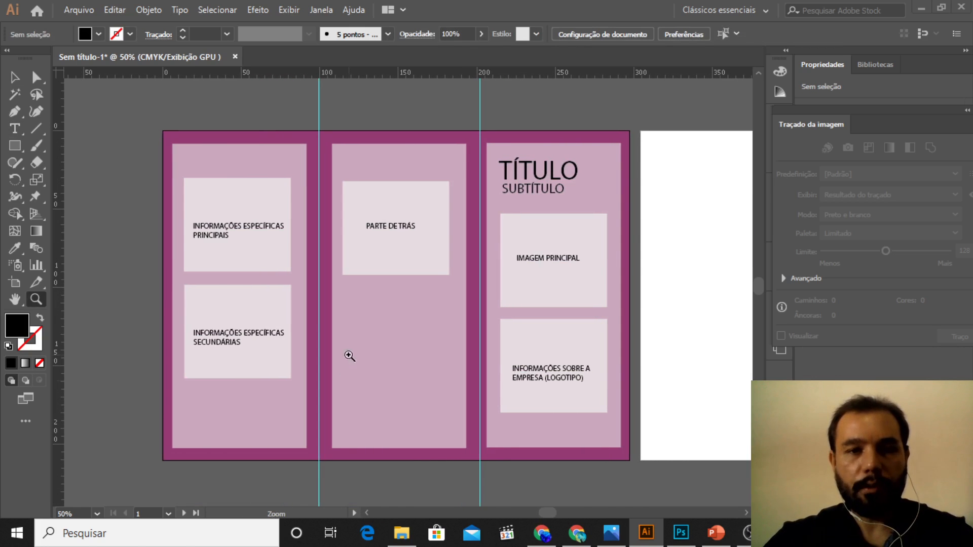
click(387, 327)
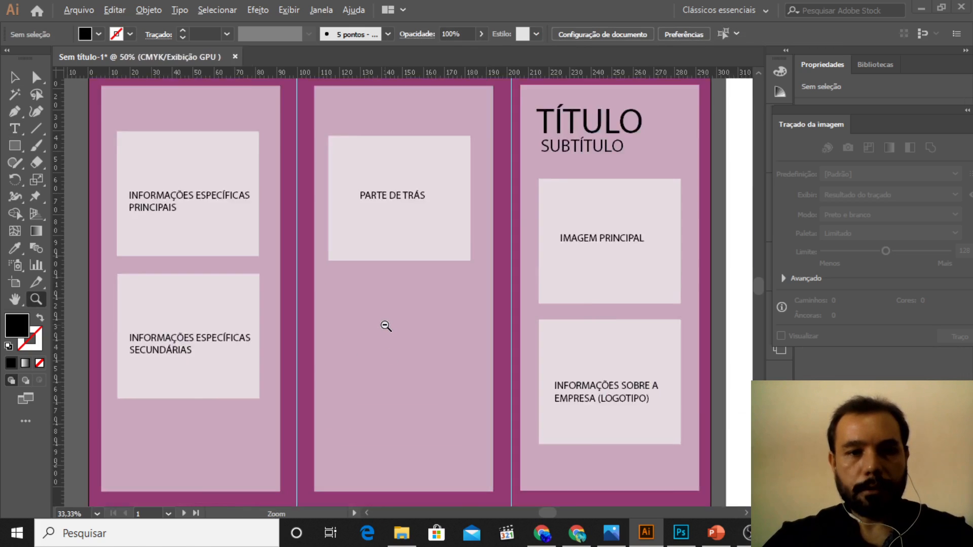
click(386, 326)
alt+click(386, 327)
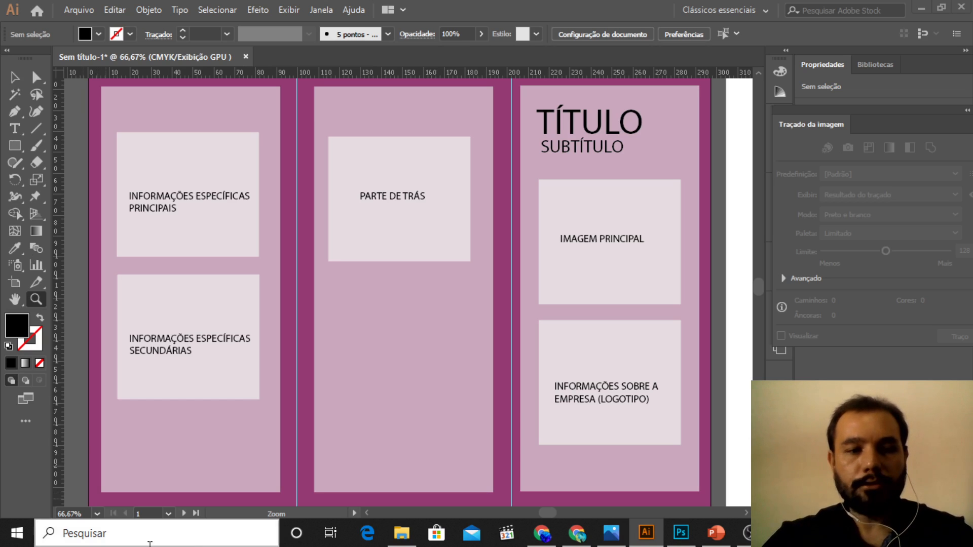
Step: Switch to Word by searching for it in Windows and create a blank document
click(179, 538)
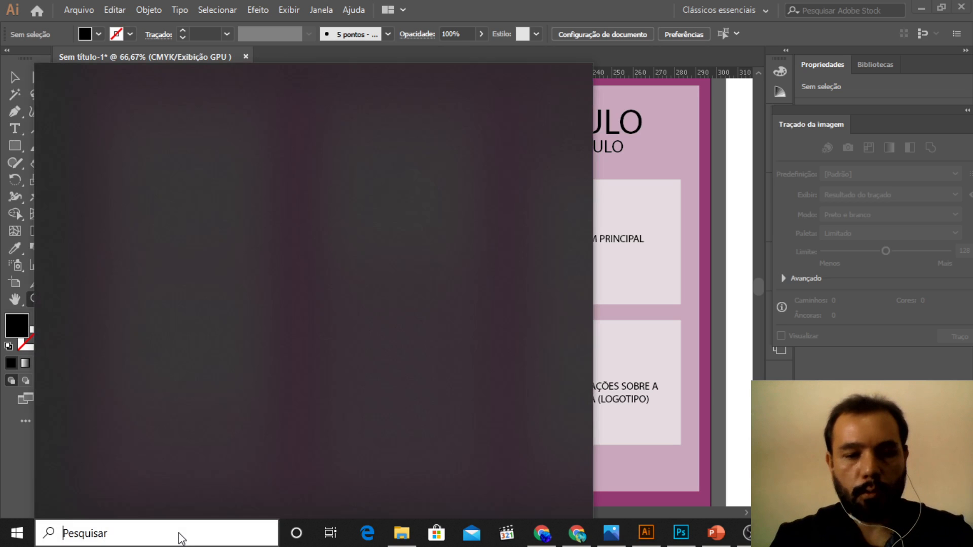
text(WORD)
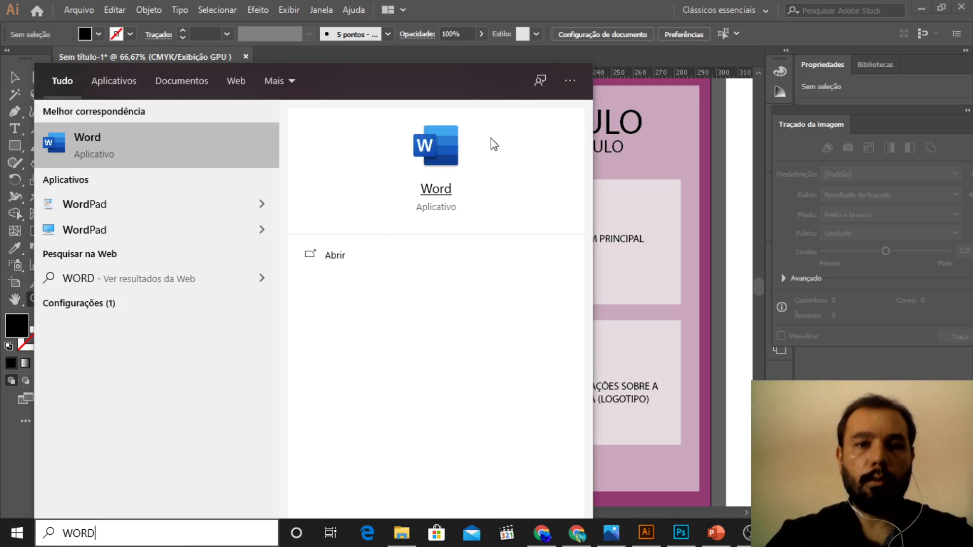
click(441, 163)
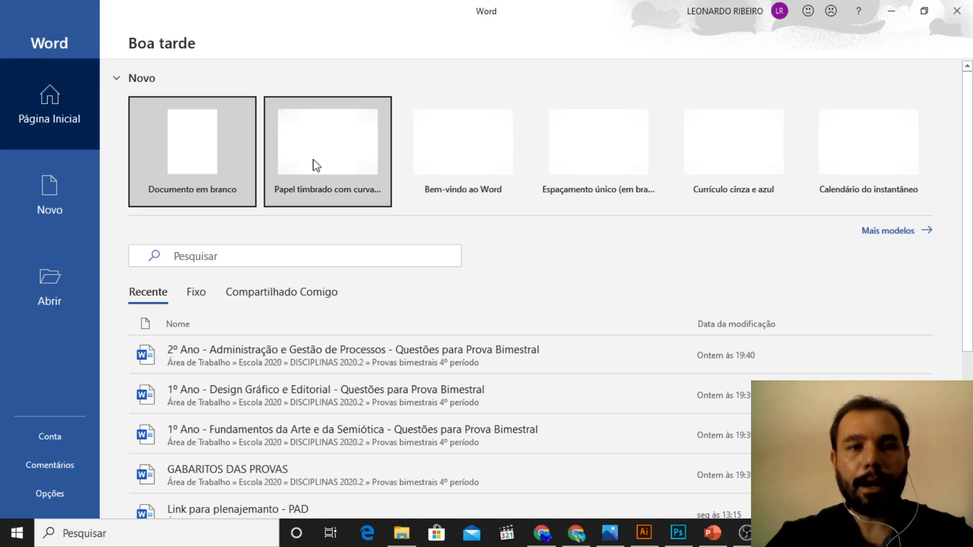
click(211, 162)
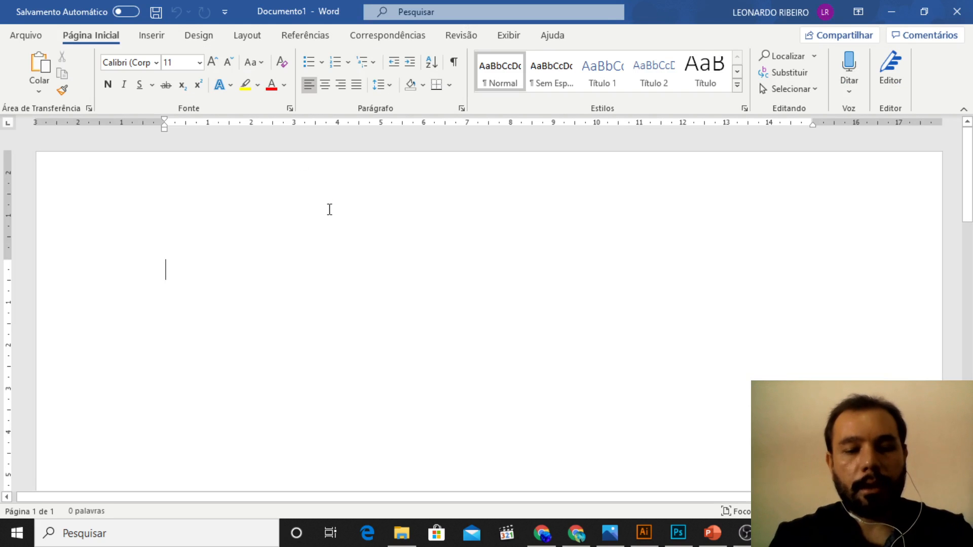
Step: Write the heading "Texto de Capa:" as the first line of the document
text(Capa)
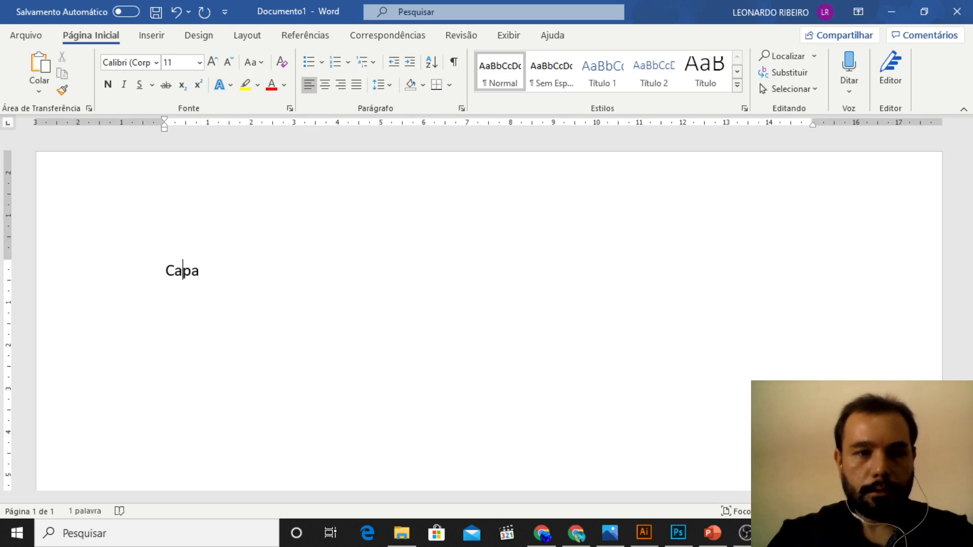
text(Texto de )
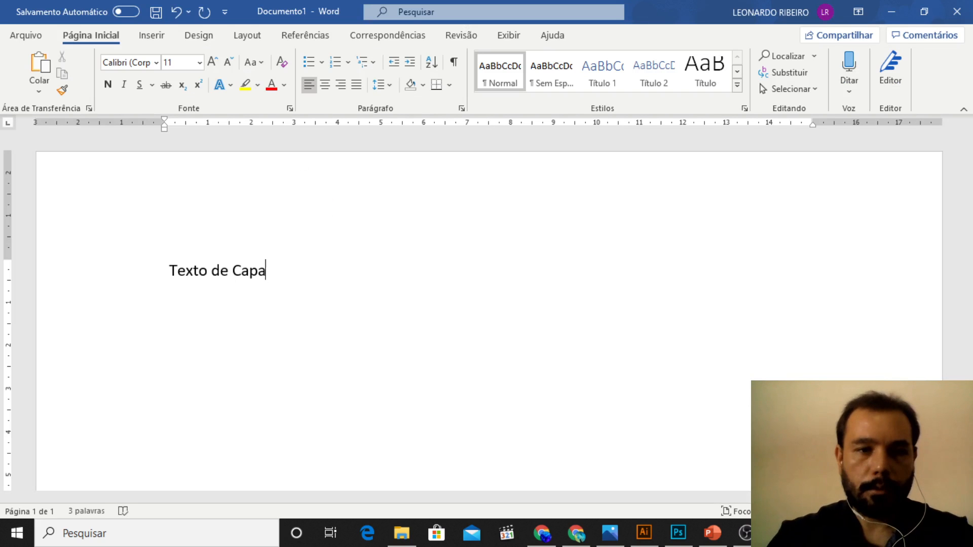
text(:)
key(Return)
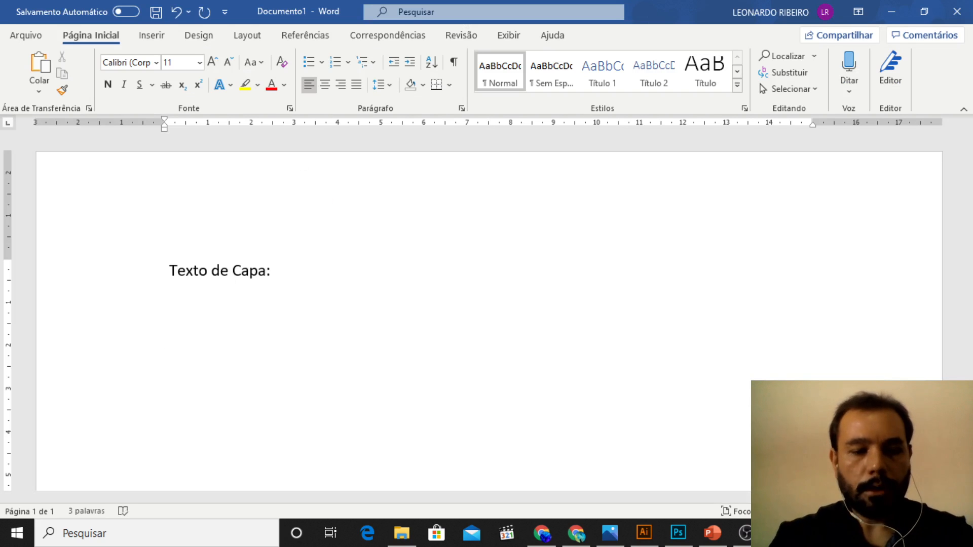
Step: Add the heading "Texto de trás da parte central do folder:" below the cover heading, separated by an empty line
text(Texto)
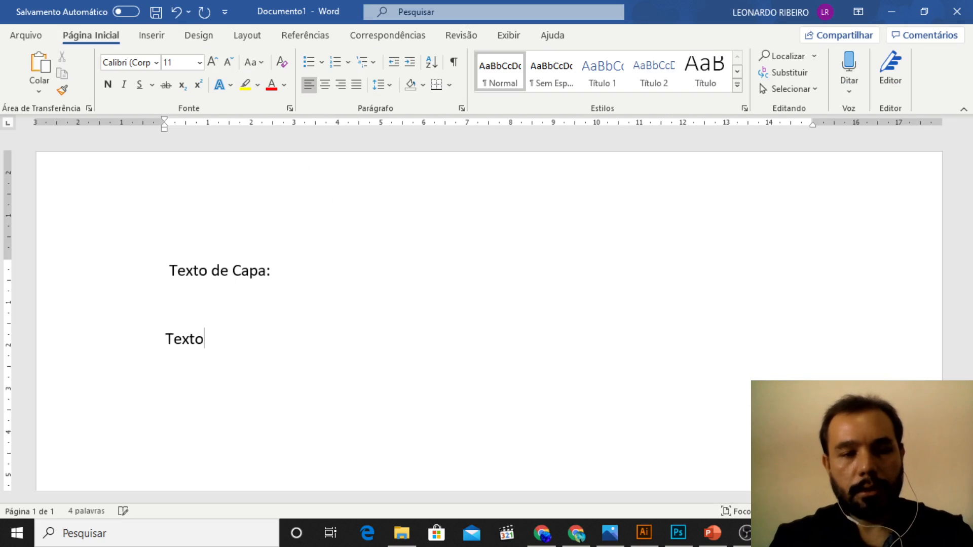
text( de trás )
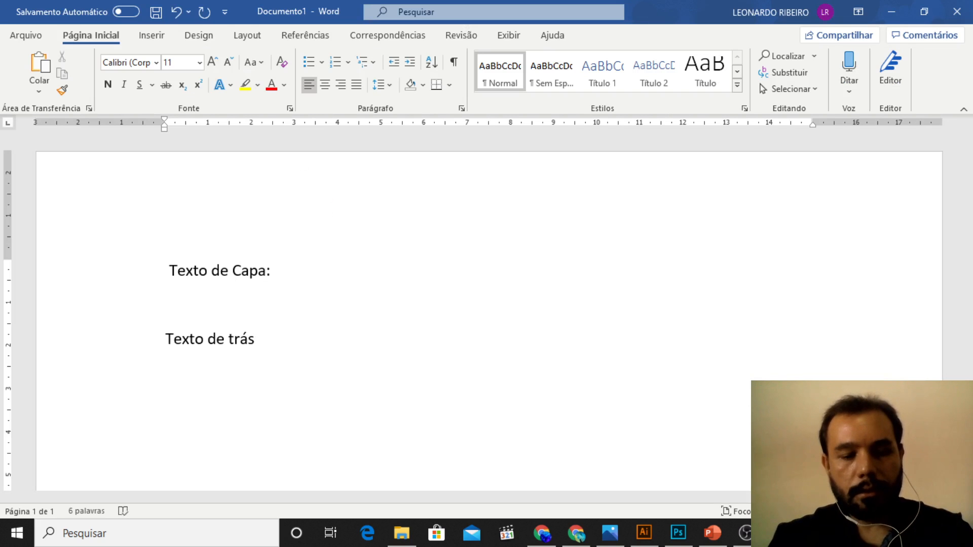
text(da parte )
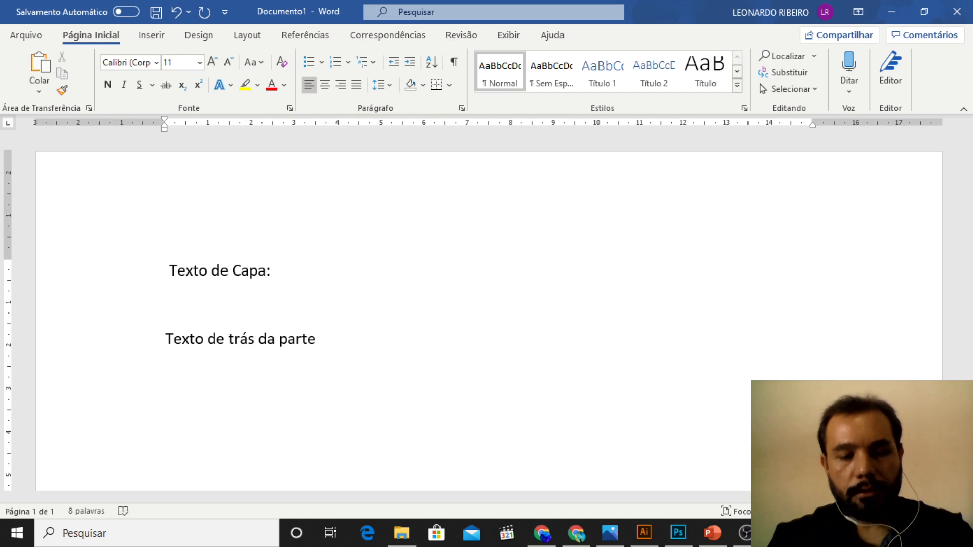
text(central do )
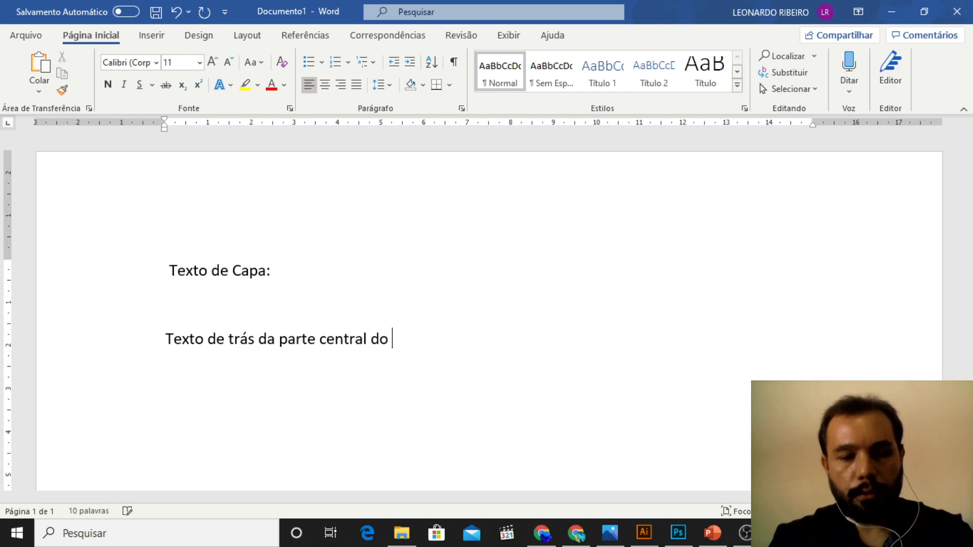
text(folder:)
key(Return)
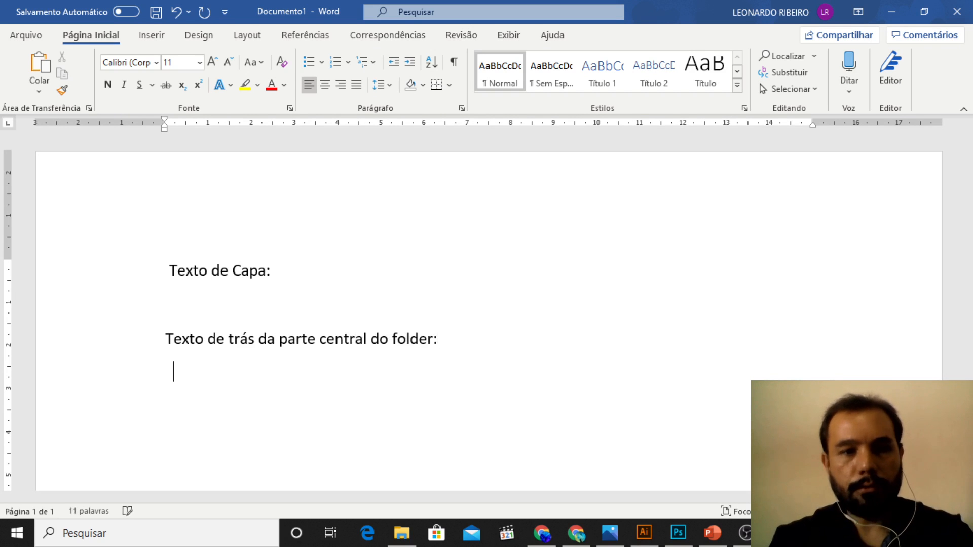
Step: Add a third heading "Texto da última sessão do folder aberto:" after an empty line
key(Return)
text(Tex)
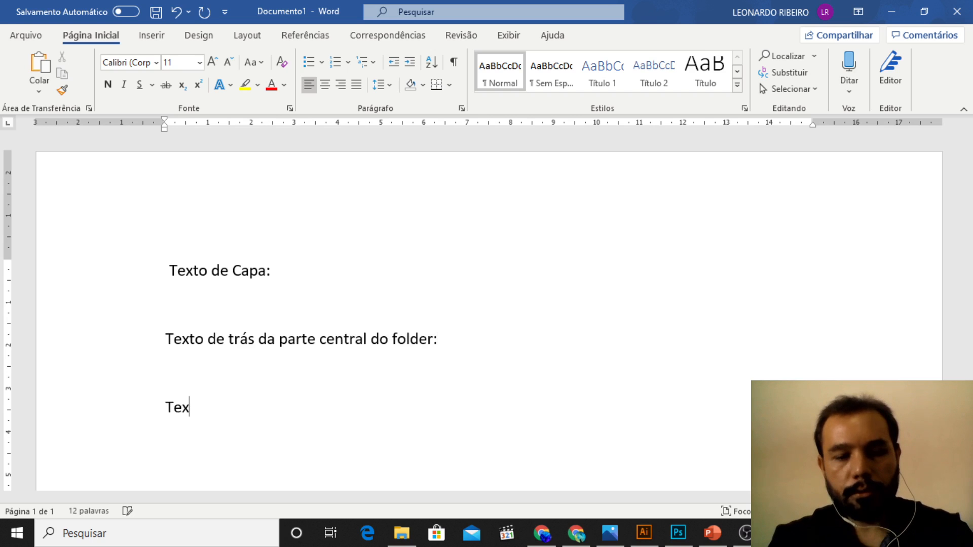
text(to d)
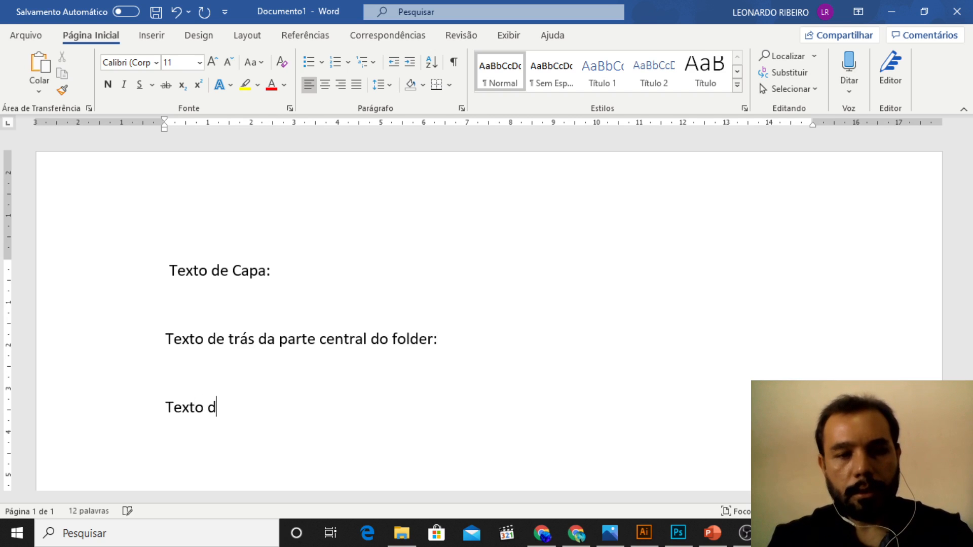
text(a últia)
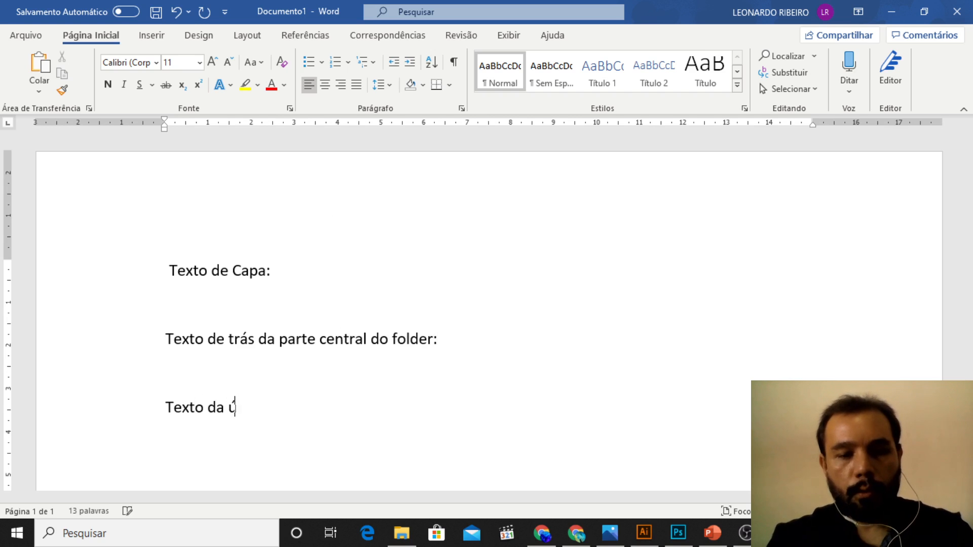
key(BackSpace)
key(BackSpace)
key(BackSpace)
text(ma )
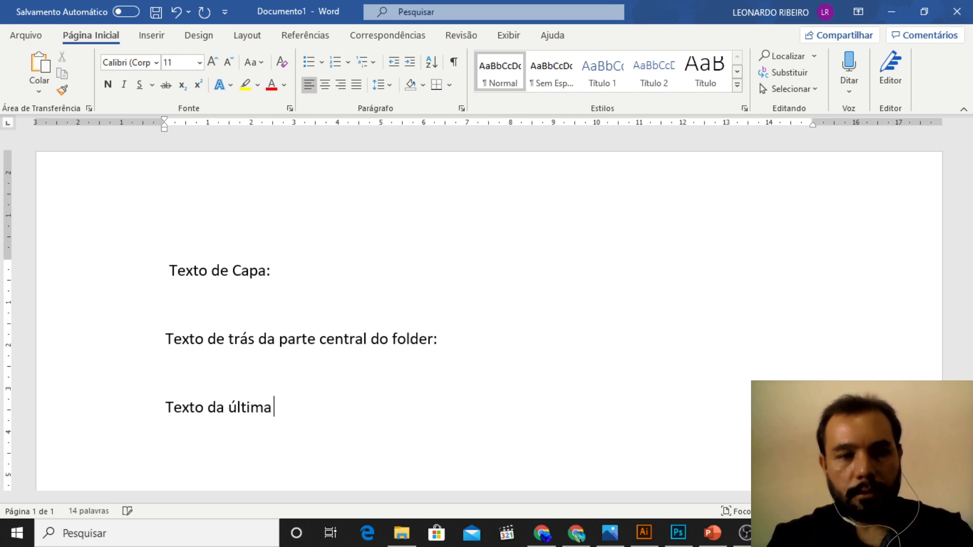
text(sessão do )
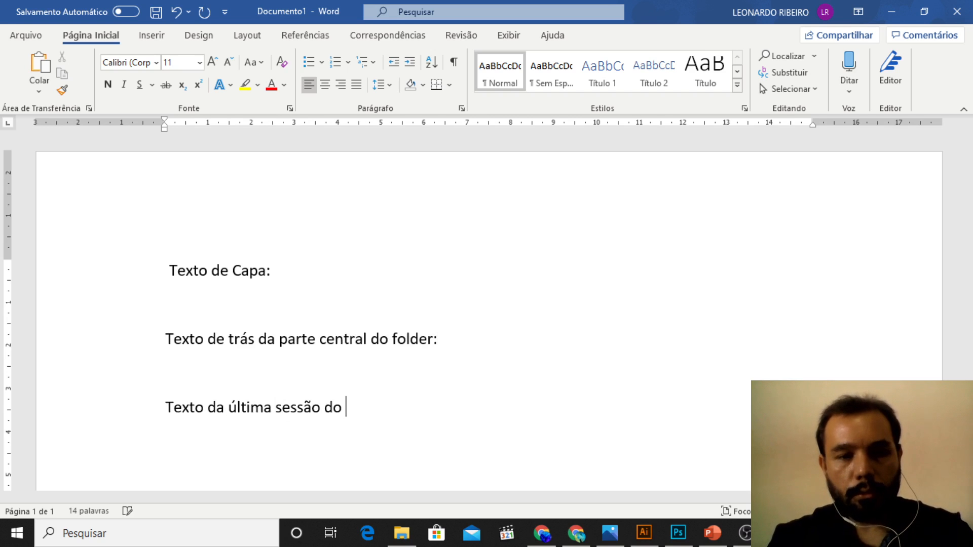
text(folder a)
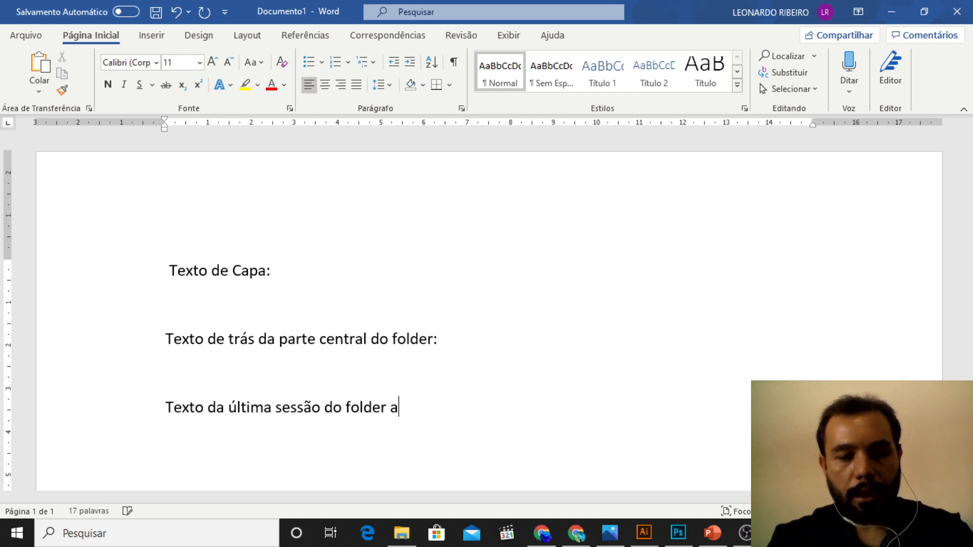
text(berto:)
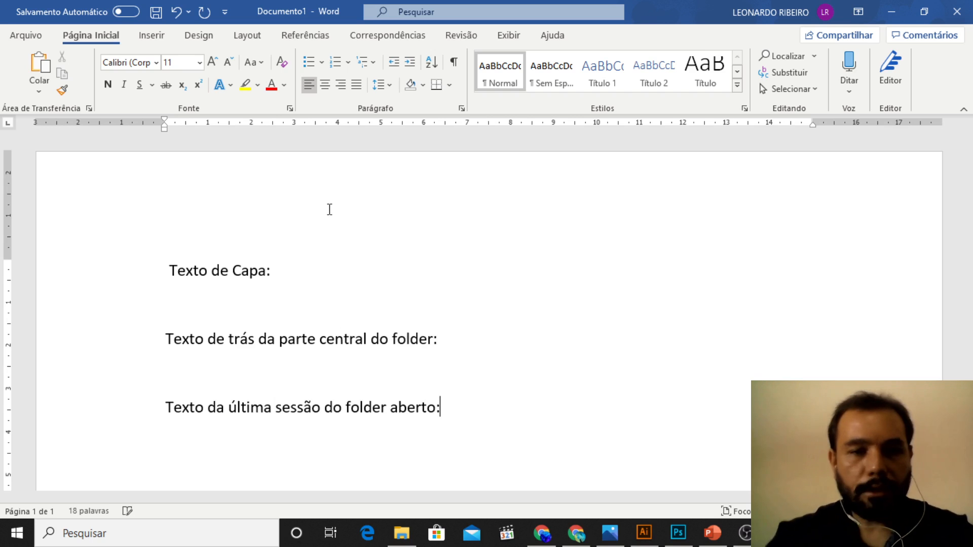
Step: Insert the placeholder line "Informação 1" directly under the "Texto de Capa:" heading
scroll(238, 284, down, 2)
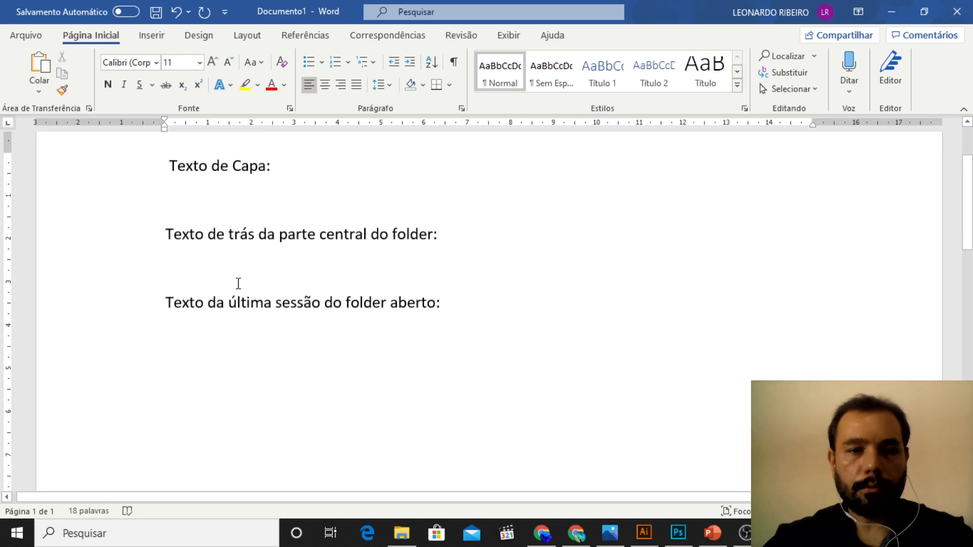
click(292, 172)
key(Return)
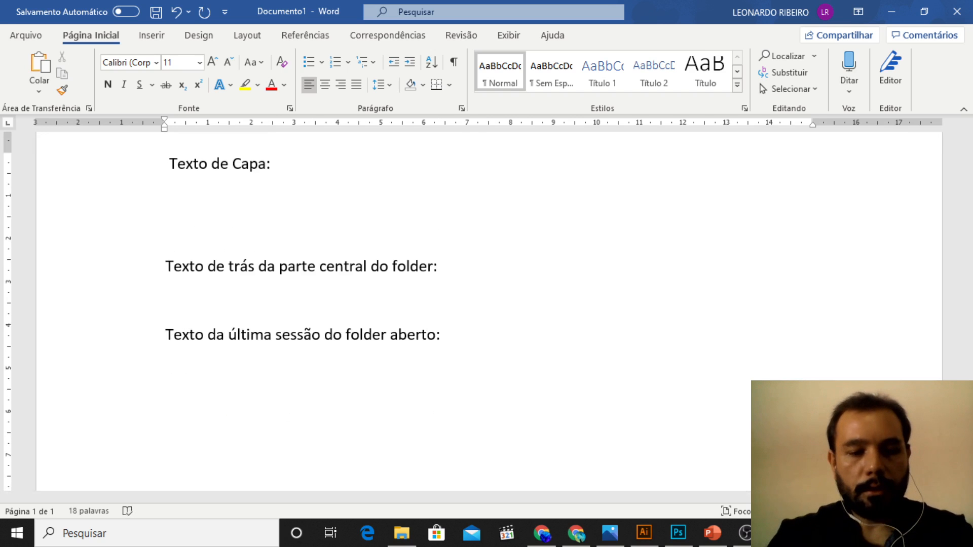
text(Inform)
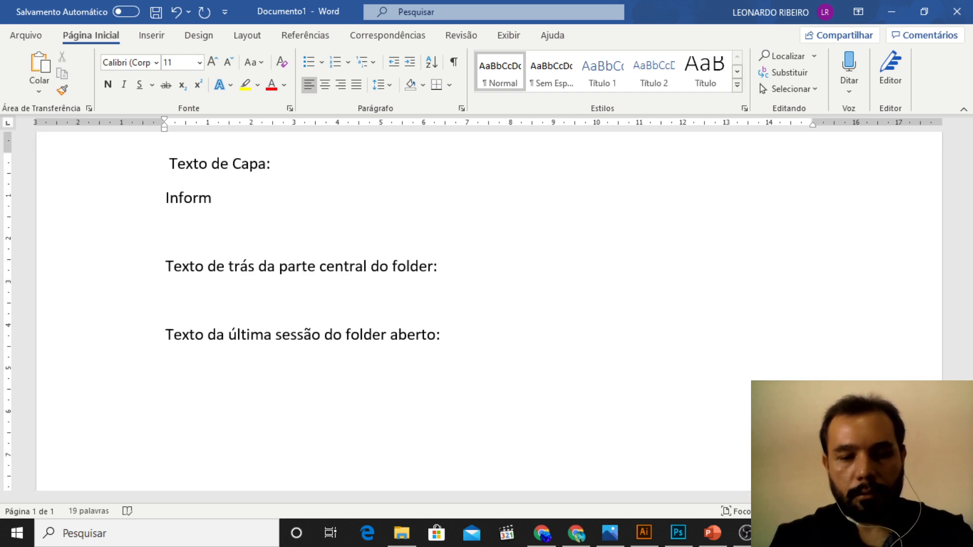
text(ação 2)
key(BackSpace)
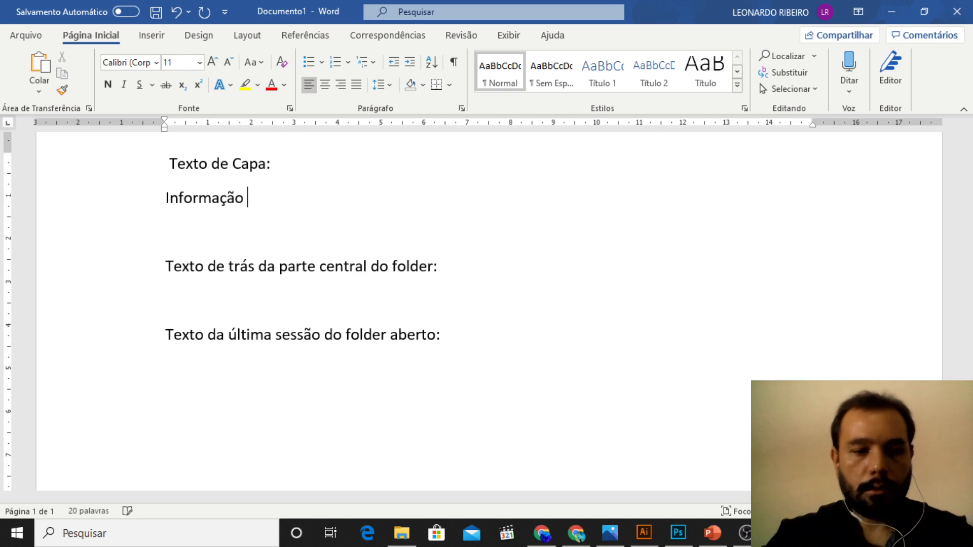
text(1)
Step: Insert the placeholder line "Informação 2" directly under the heading for the folder's central back part
click(500, 277)
key(Return)
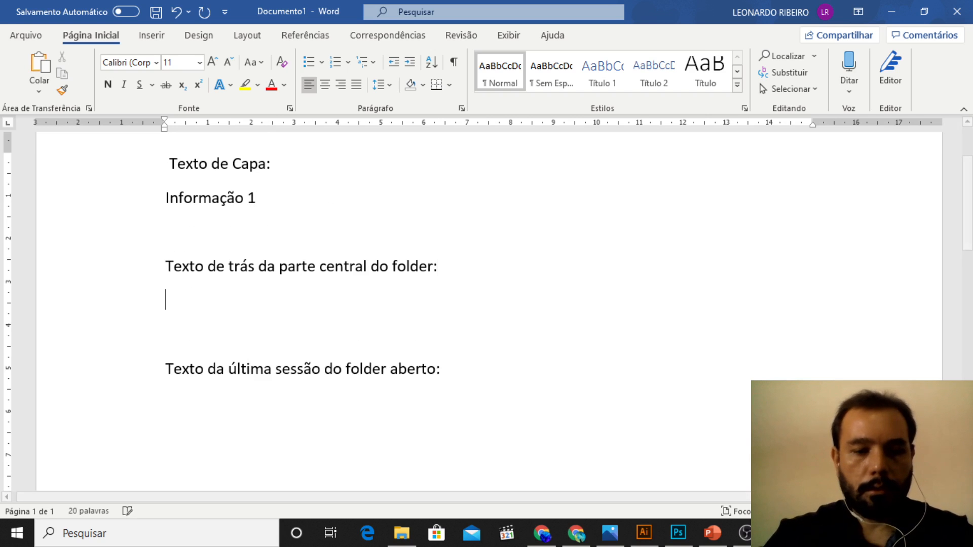
text(Informação 3)
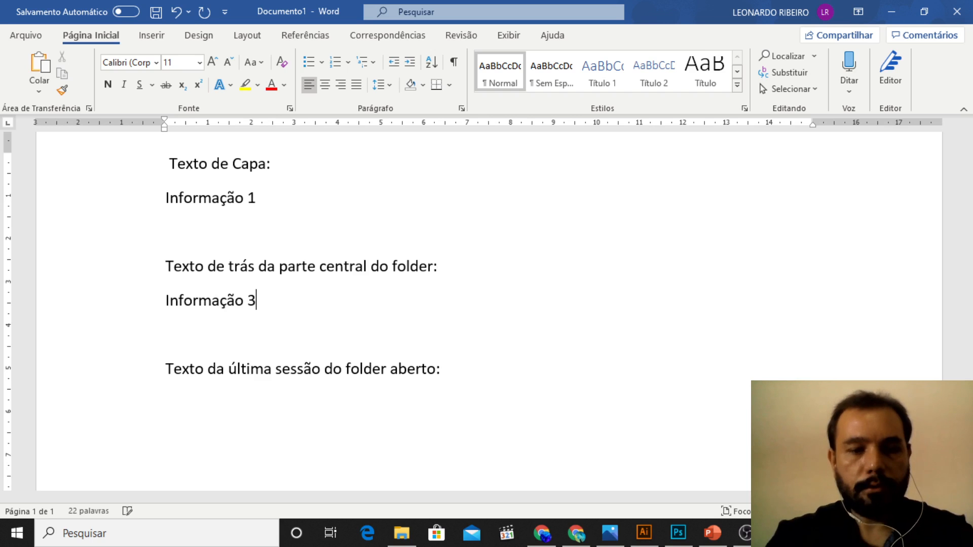
key(BackSpace)
text(2)
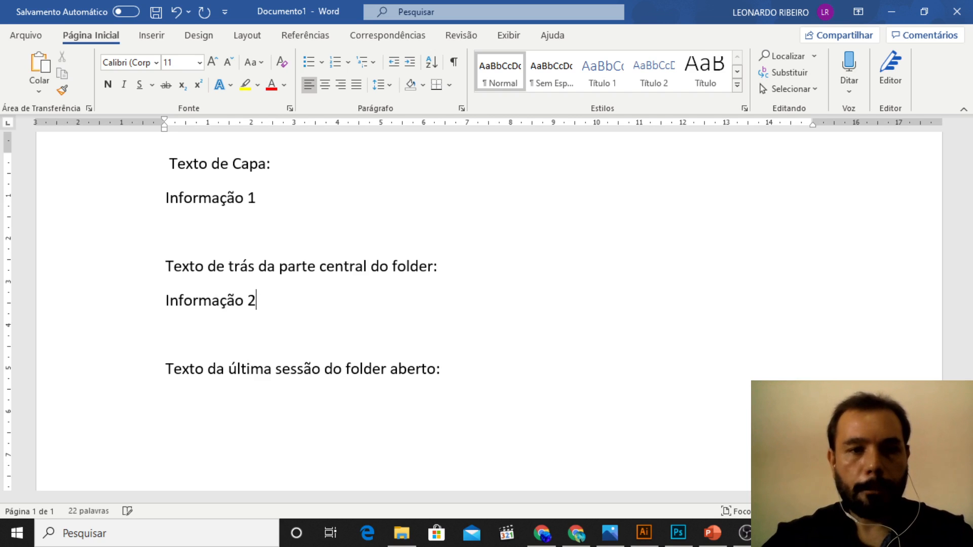
Step: Insert the placeholder line "Informação 3" directly under the "Texto da última sessão do folder aberto:" heading
click(501, 366)
key(Return)
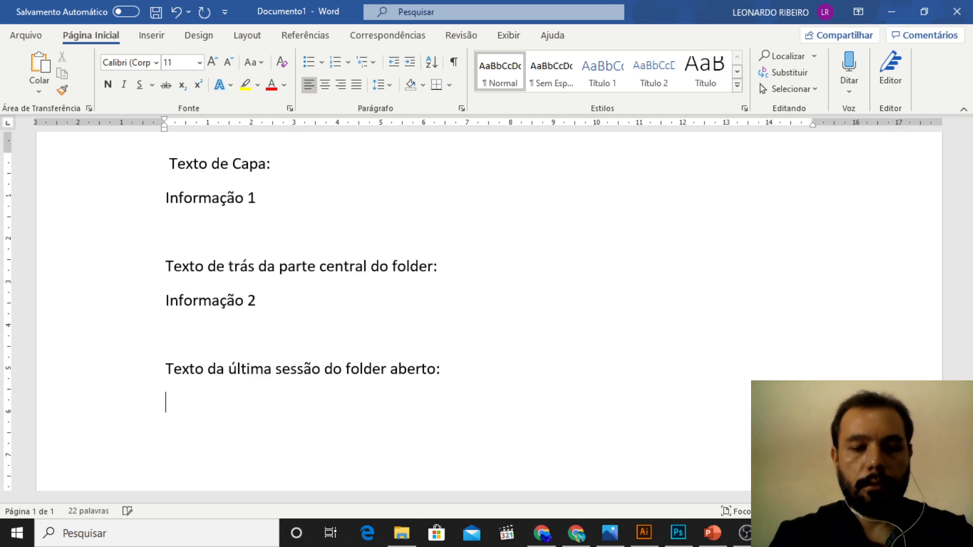
text(Informaç)
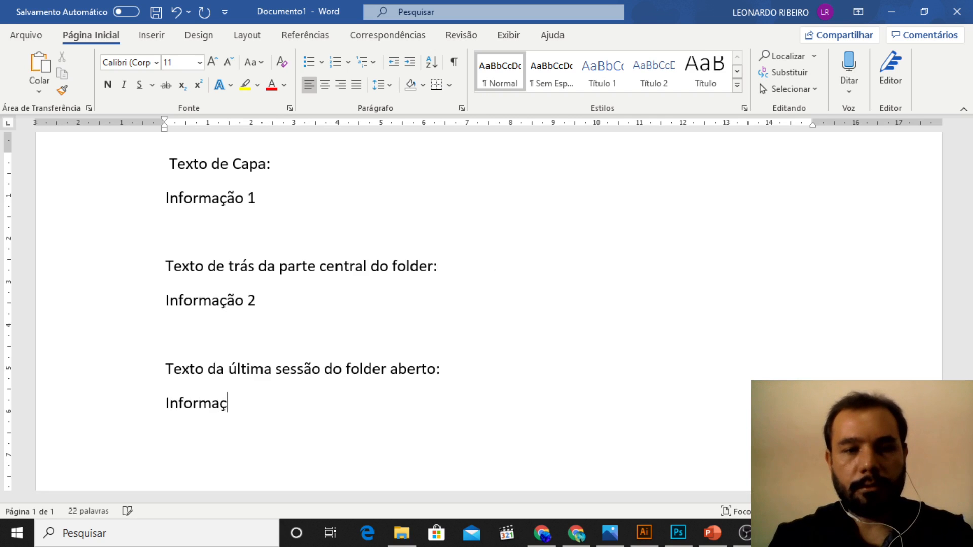
text(ão 3)
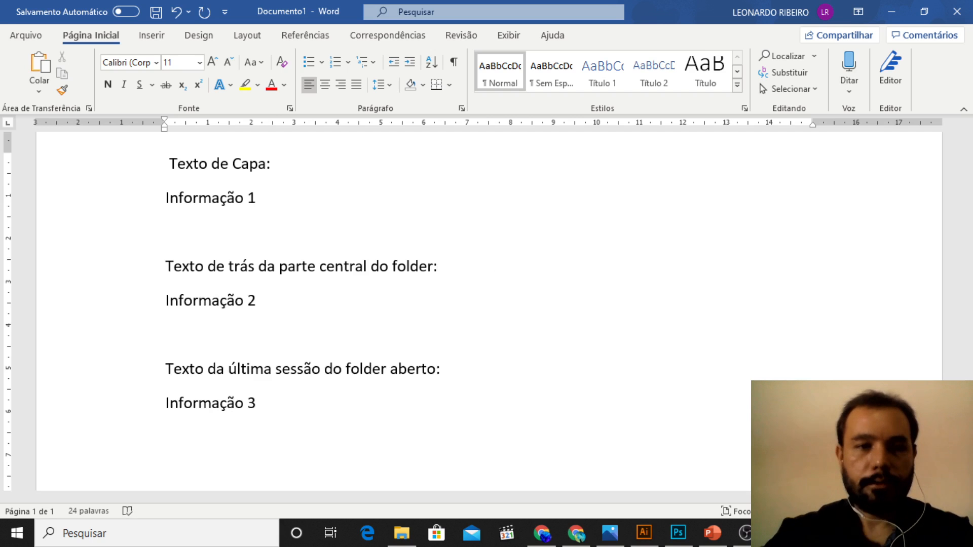
scroll(517, 352, down, 2)
scroll(517, 352, up, 4)
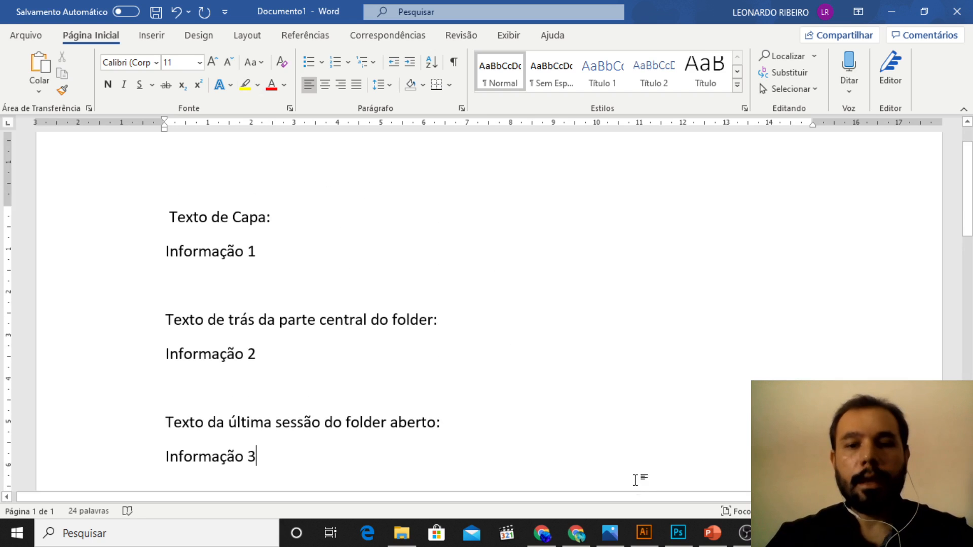
Step: Switch to PowerPoint and copy the illustration of the character with the red bird from the CYBERAGRESTE slide
click(644, 533)
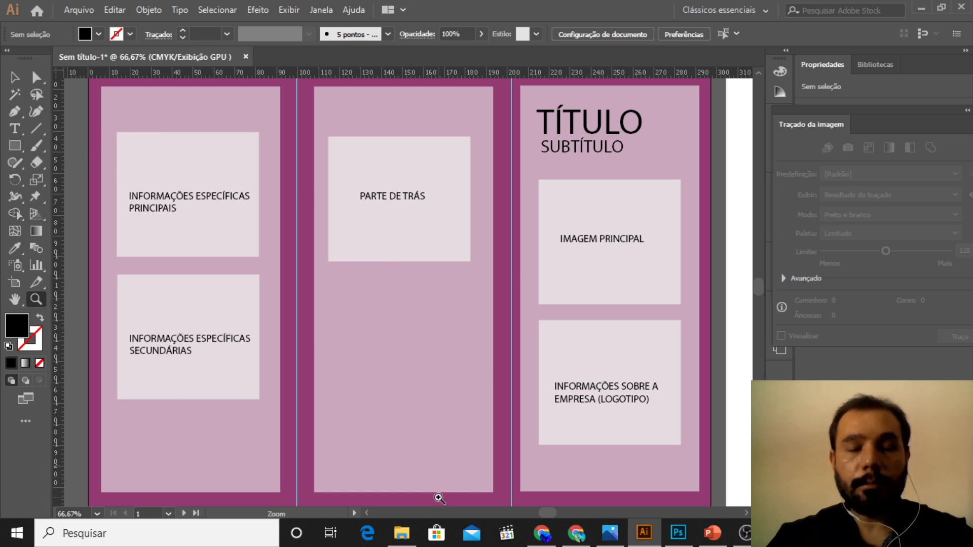
click(712, 533)
click(305, 246)
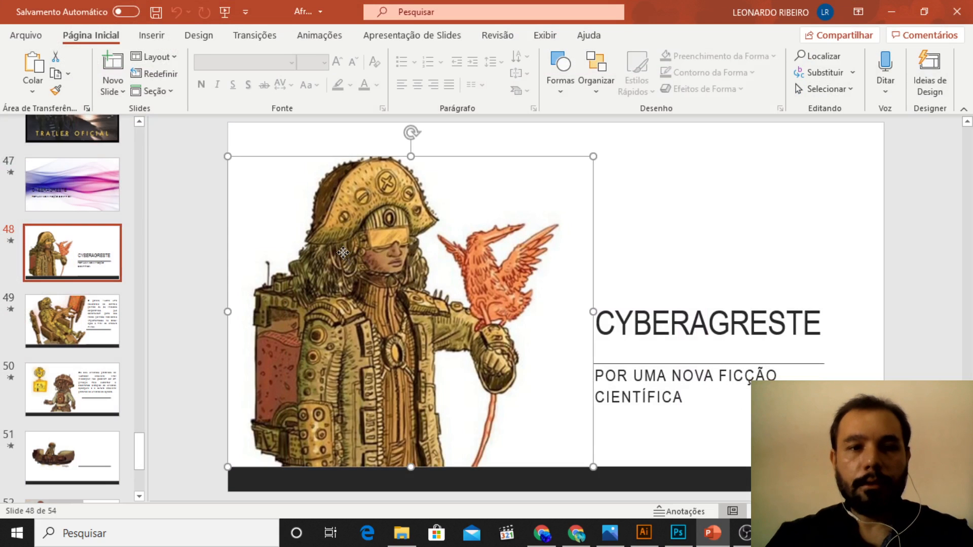
click(56, 323)
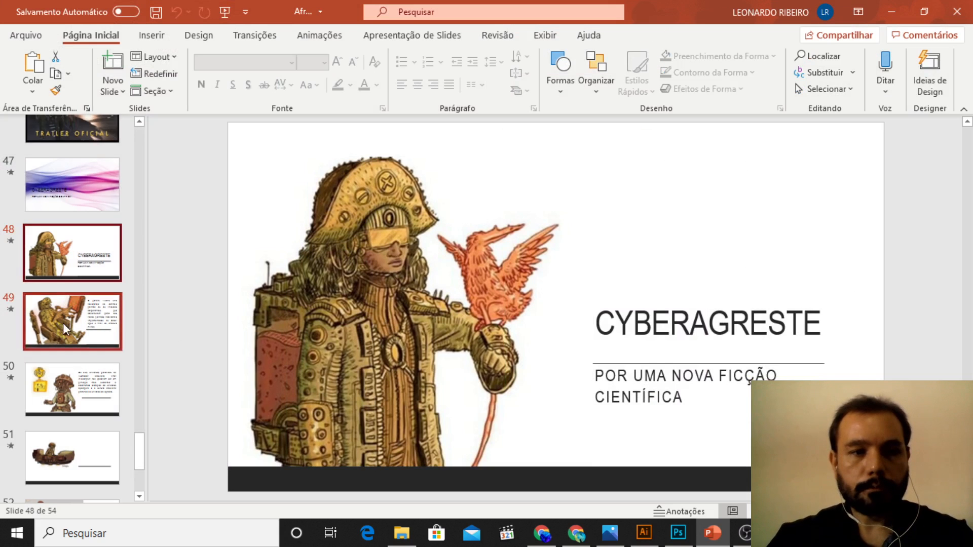
click(324, 270)
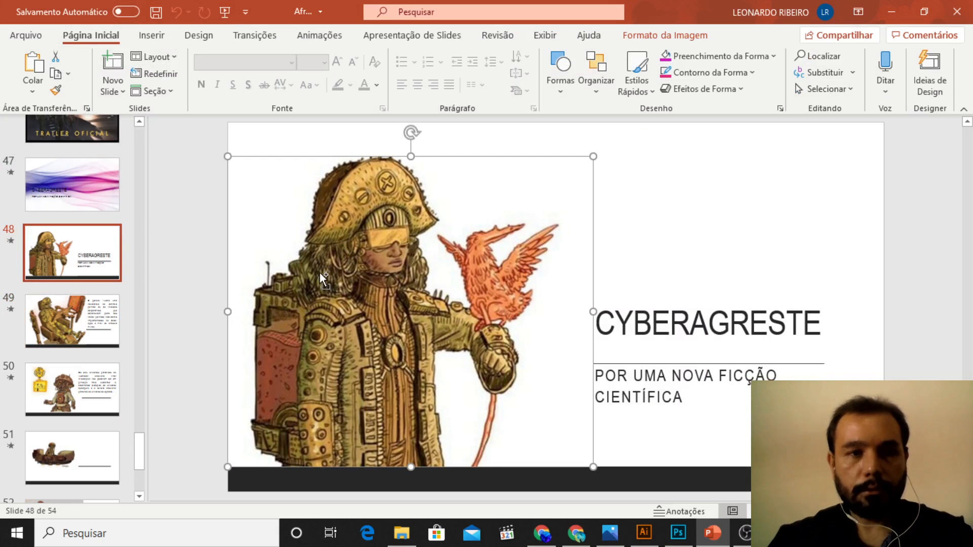
Step: Paste the copied character illustration into the Illustrator folder layout and scale it proportionally to about 120 mm wide
click(653, 543)
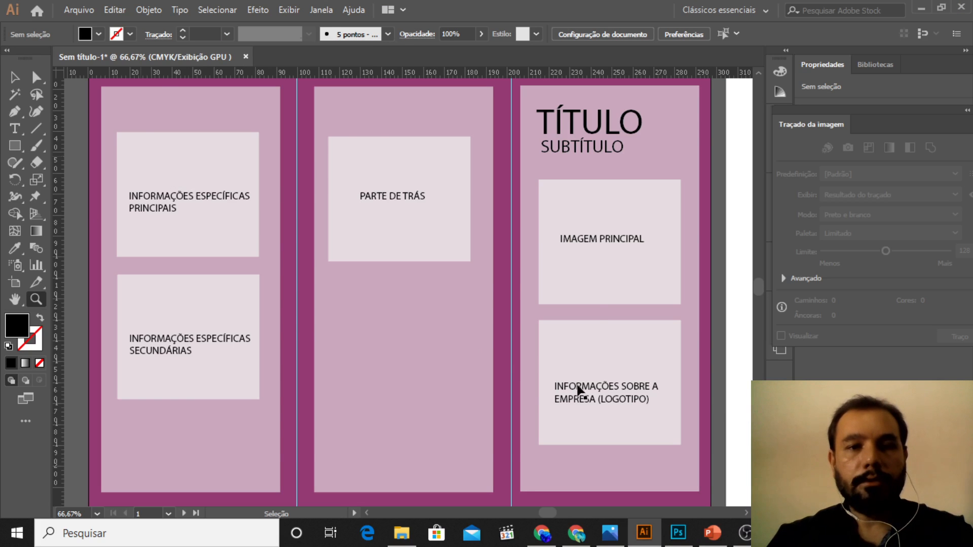
key(ctrl+v)
click(14, 77)
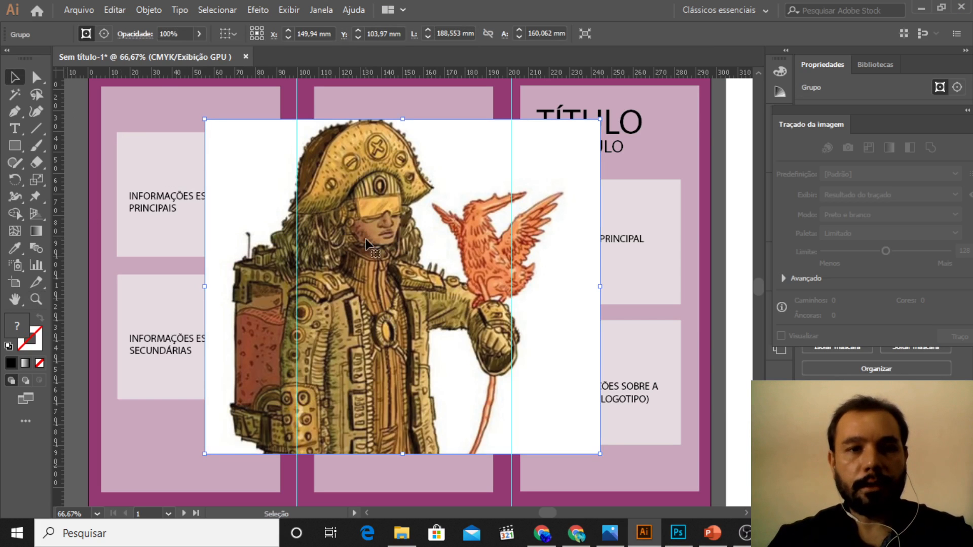
drag(381, 182, 441, 195)
drag(659, 133, 516, 253)
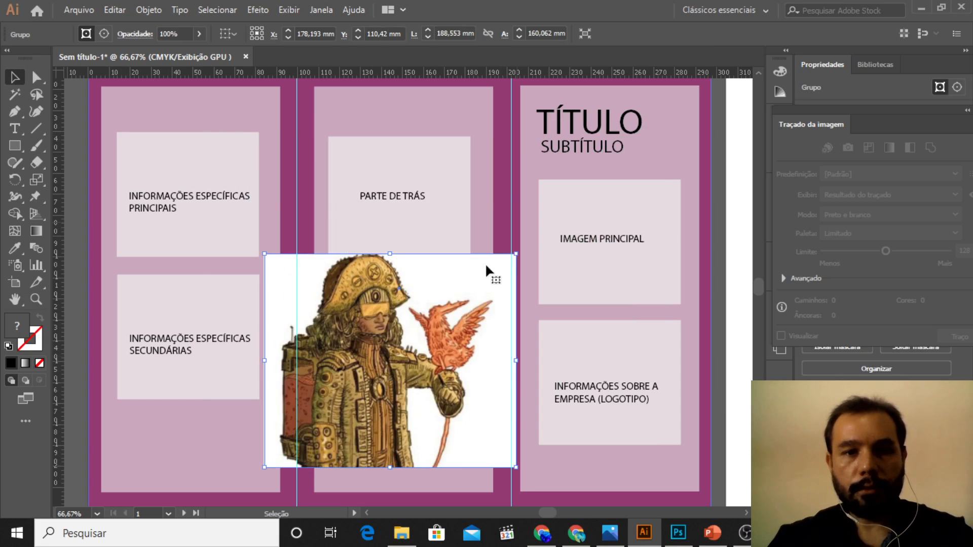
Step: Scale the illustration proportionally to about 86 mm wide and place it over the middle panel's "PARTE DE TRÁS" placeholder
drag(387, 292, 400, 188)
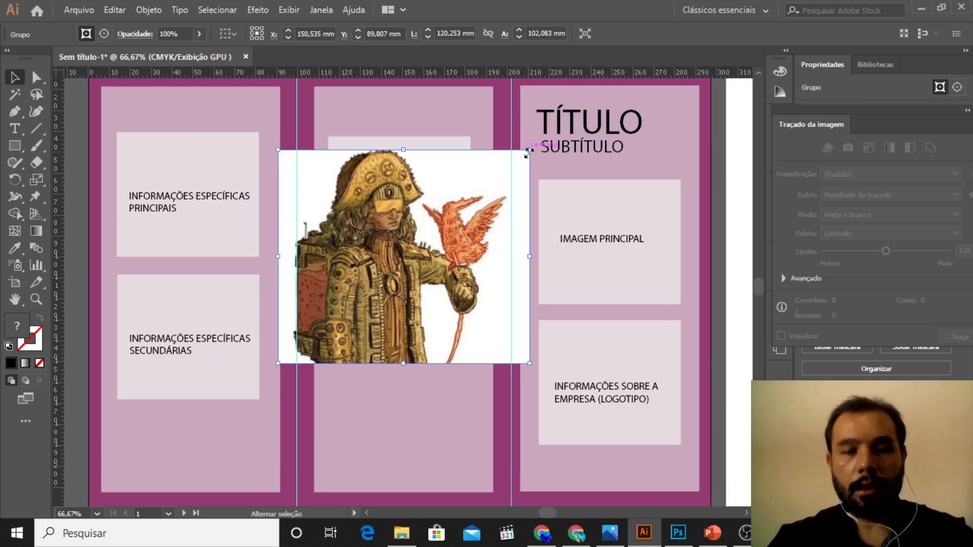
drag(529, 150, 457, 212)
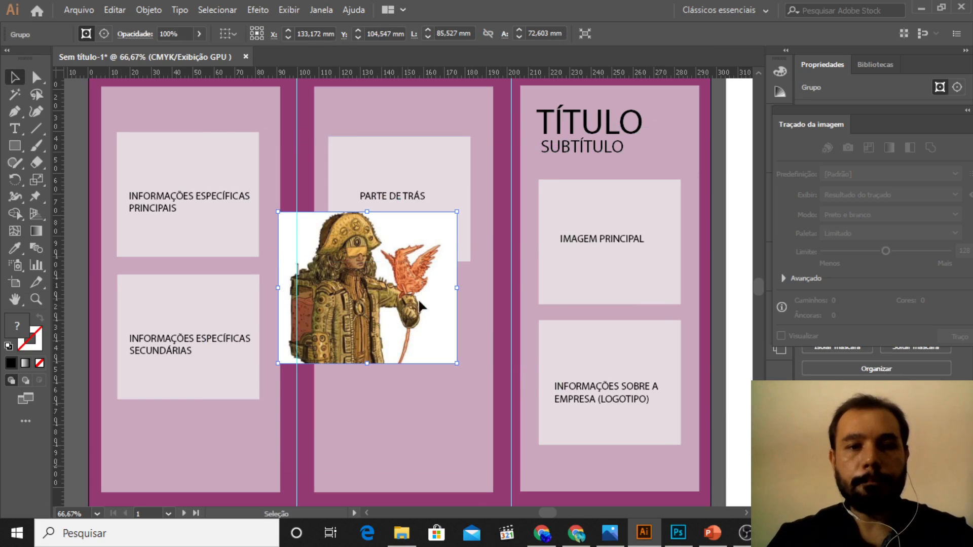
drag(419, 304, 451, 258)
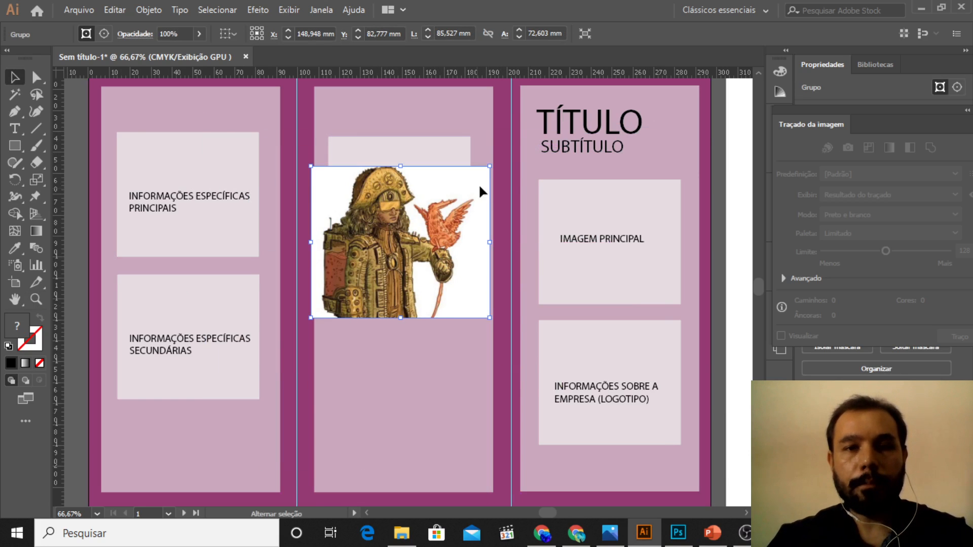
Step: Try scaling the illustration down to about 76 mm wide and undo that resize
drag(490, 166, 471, 182)
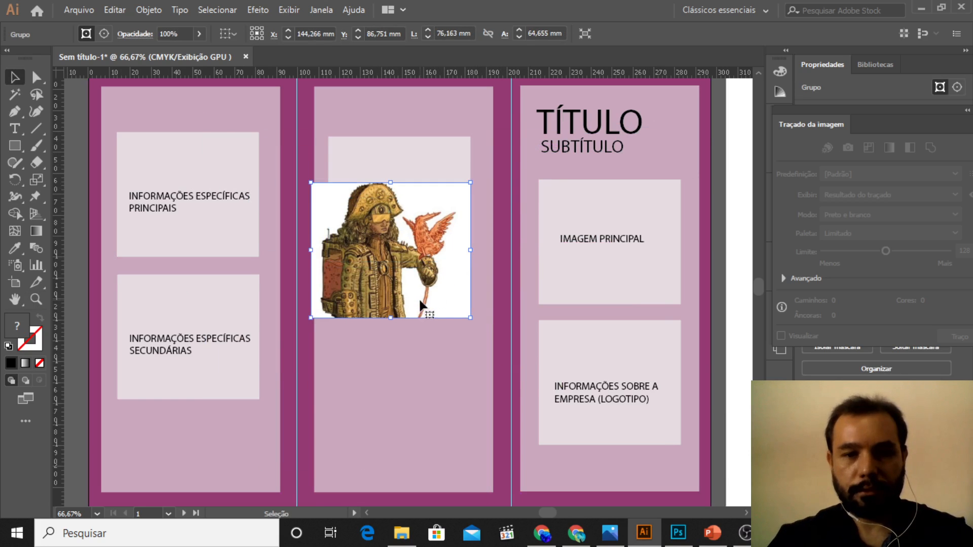
key(a)
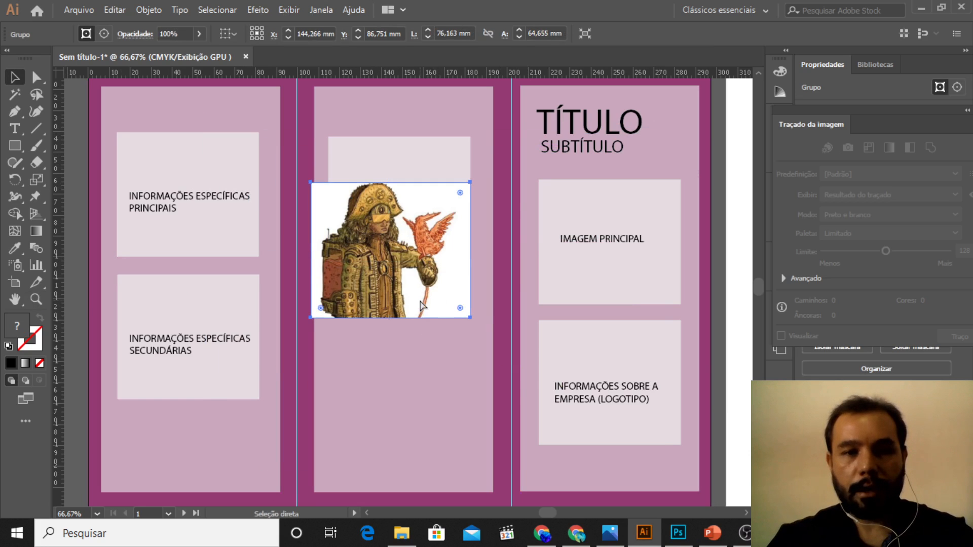
key(ctrl+z)
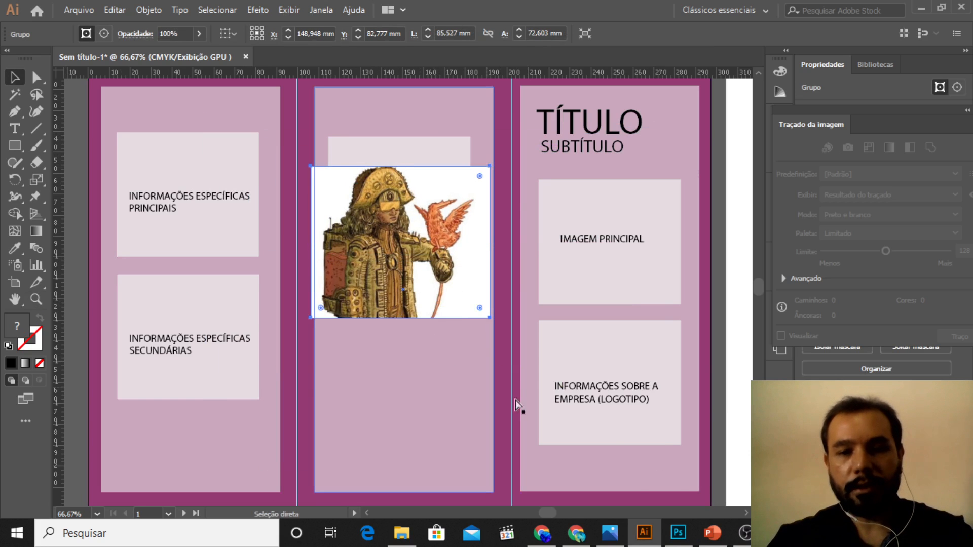
Step: Switch to Photoshop and start creating a new document
click(690, 534)
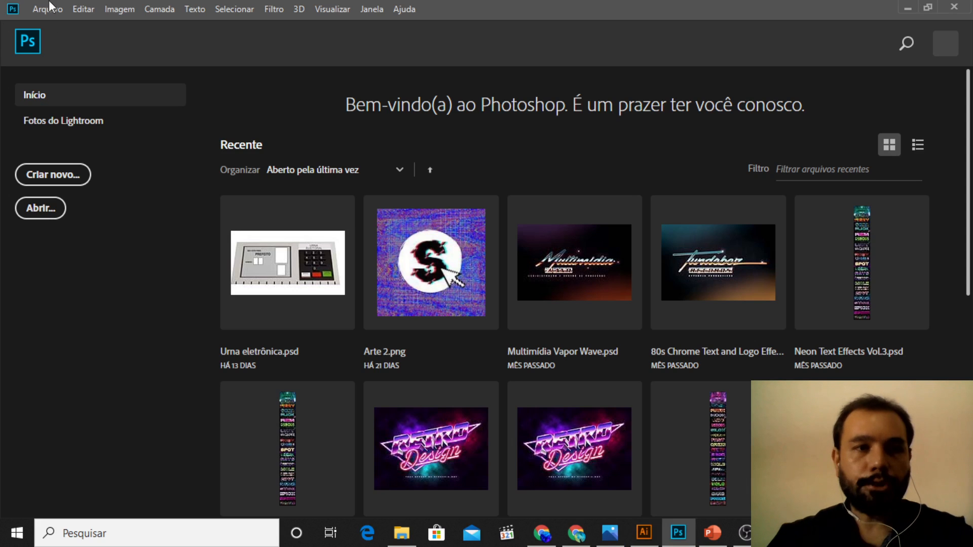
click(50, 19)
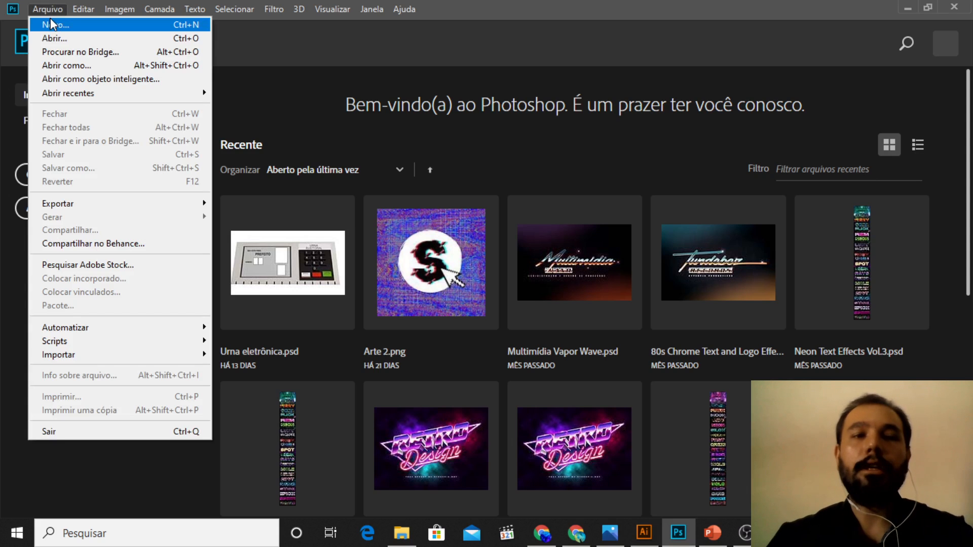
click(57, 26)
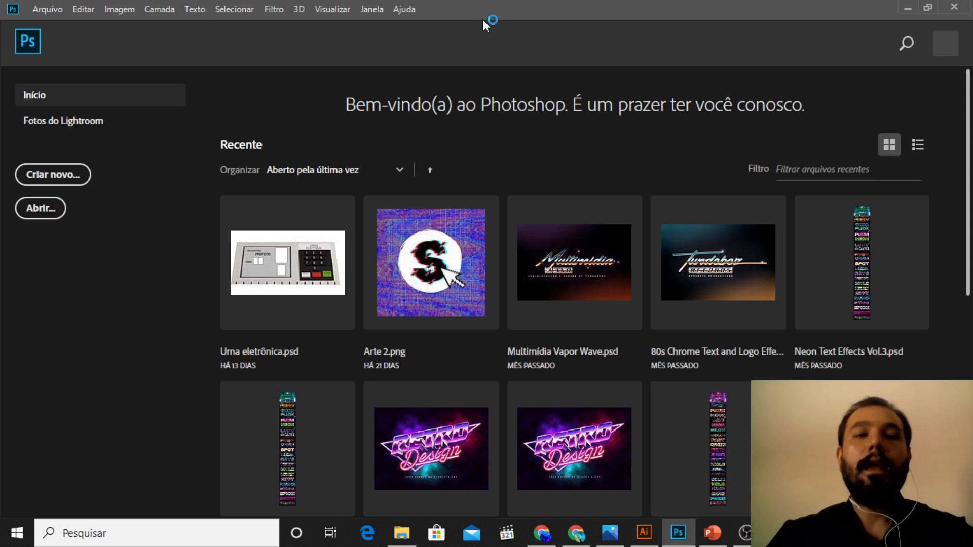
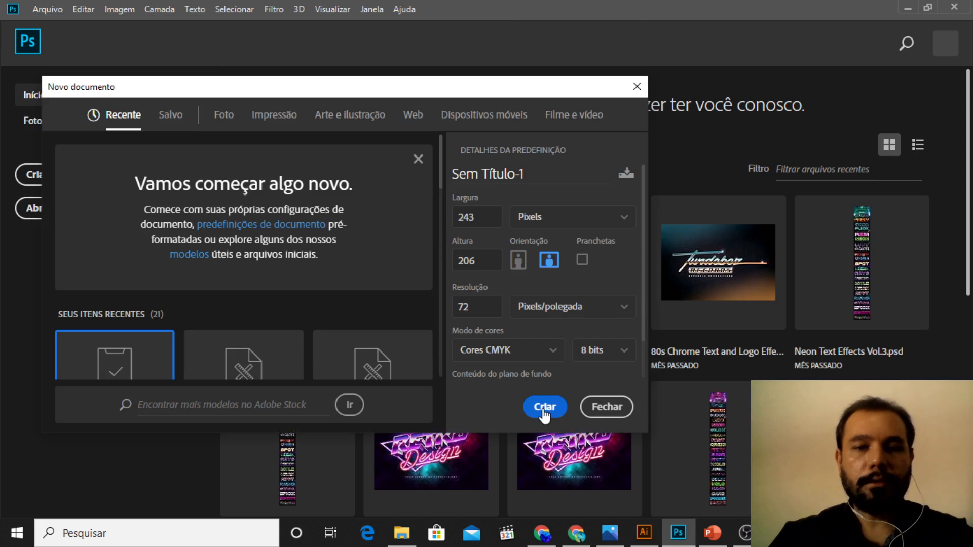
Step: Try to create a 243 by 206 pixel CMYK document in Photoshop, and return to the folder layout in Illustrator
click(545, 412)
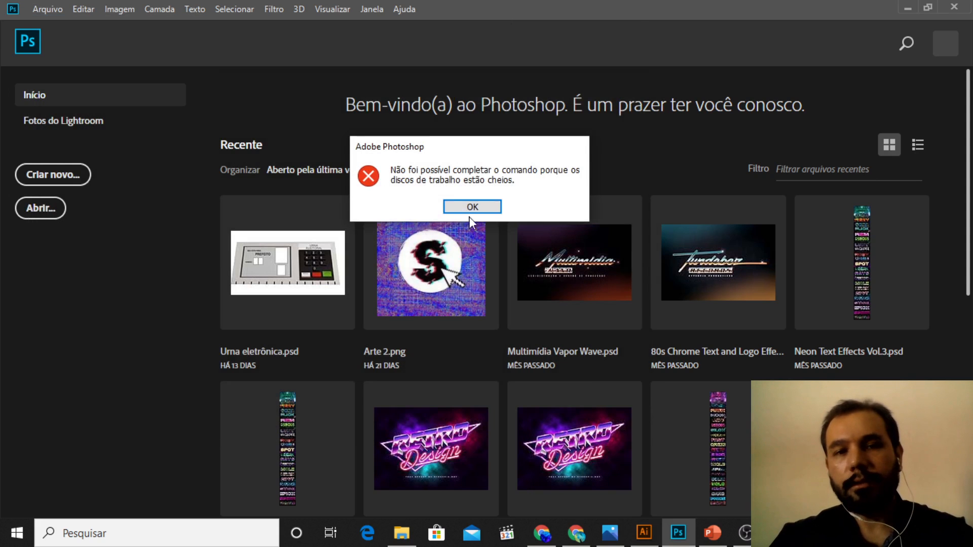
click(470, 212)
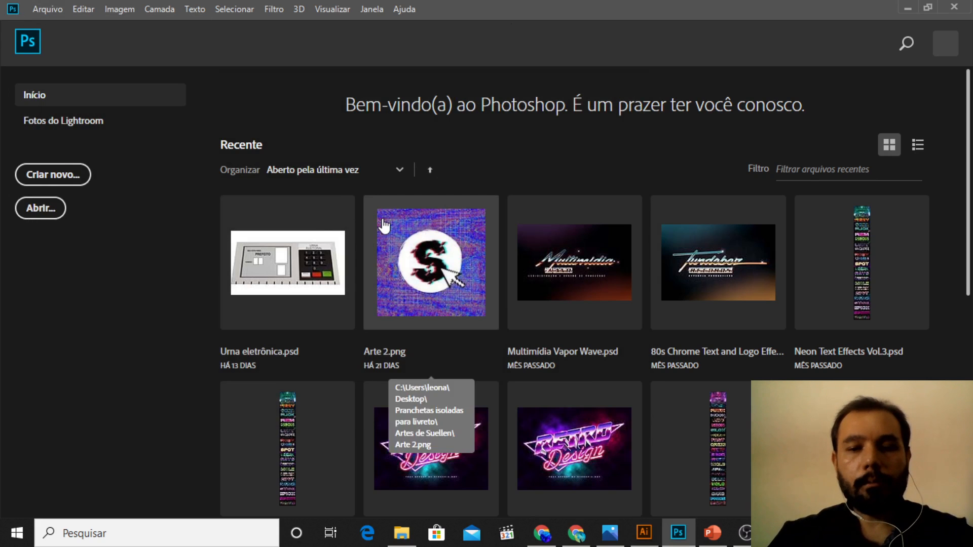
scroll(384, 225, down, 8)
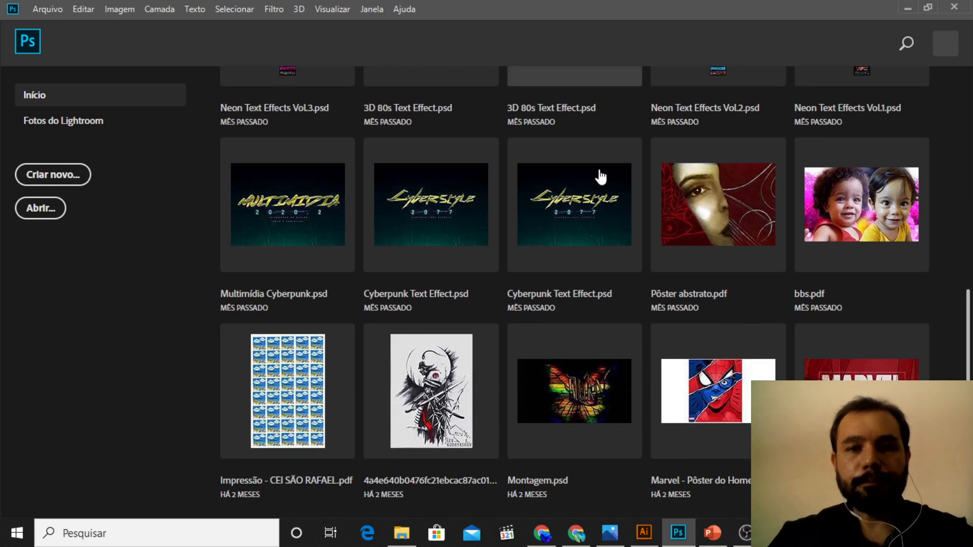
click(907, 8)
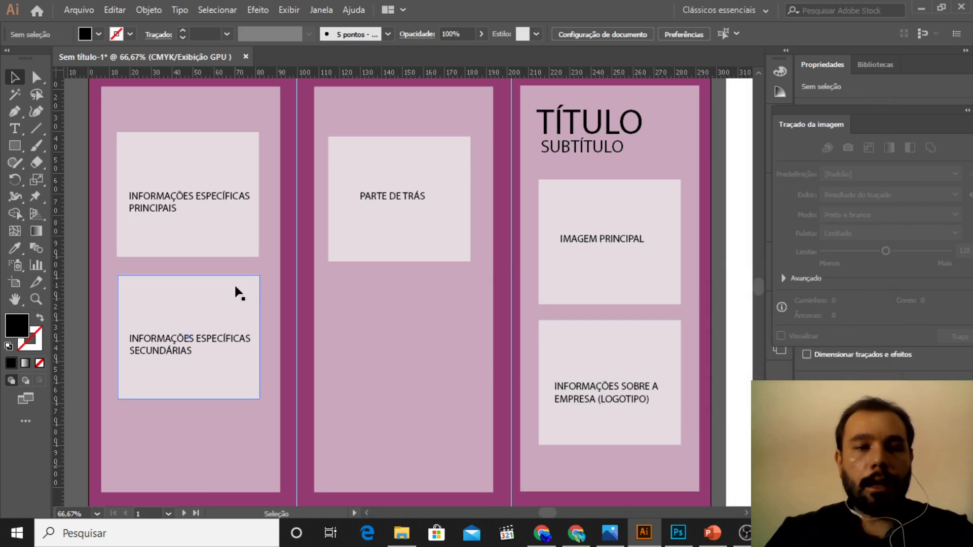
Step: Switch to Chrome and open the remove.bg website in a new tab
click(712, 532)
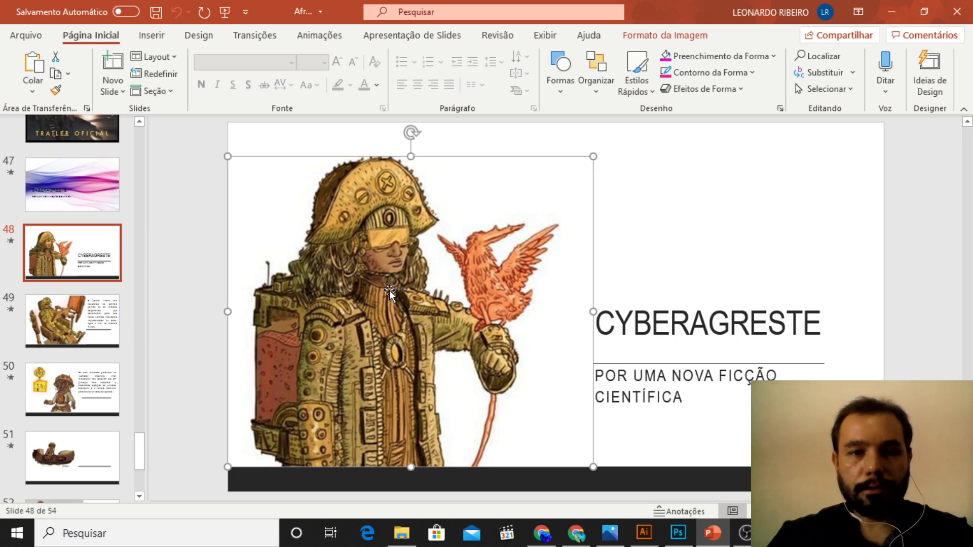
click(542, 533)
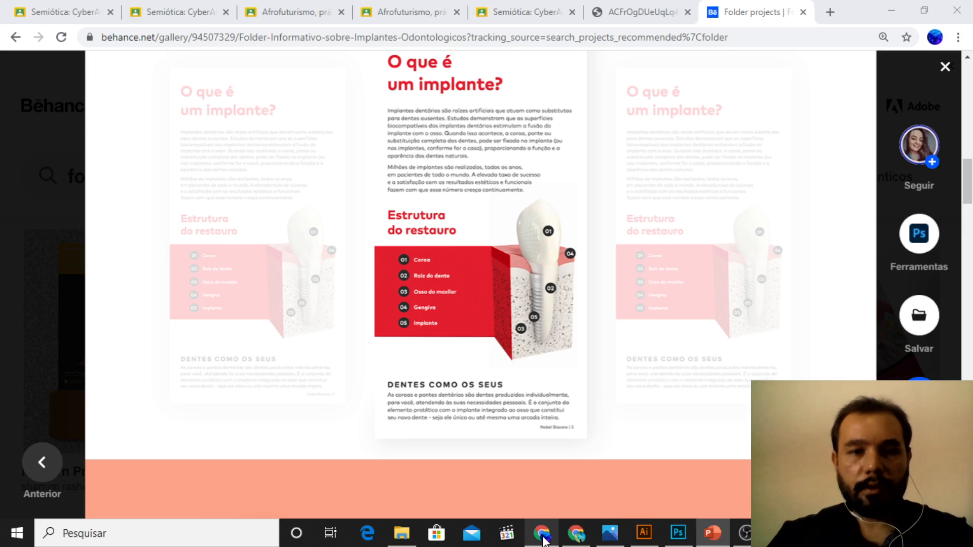
click(830, 12)
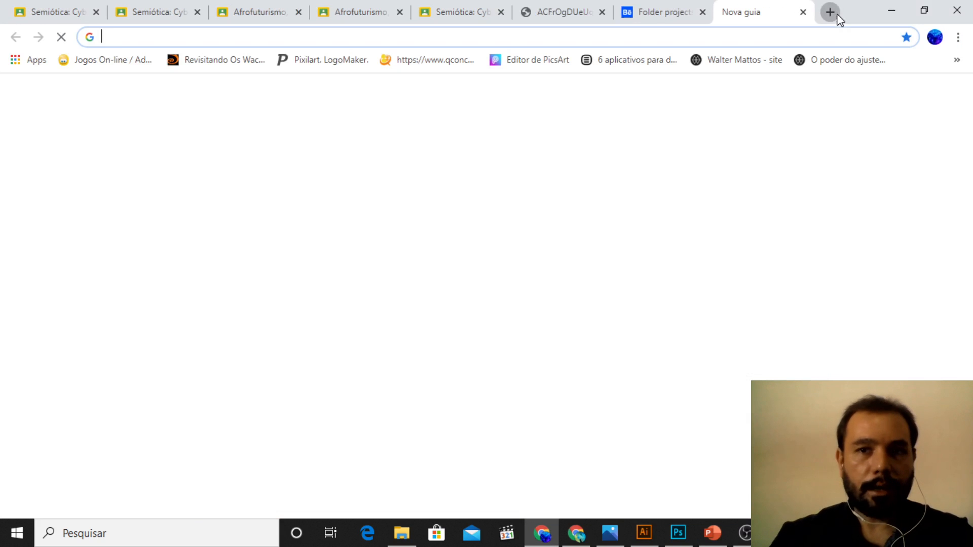
text(remove.bg)
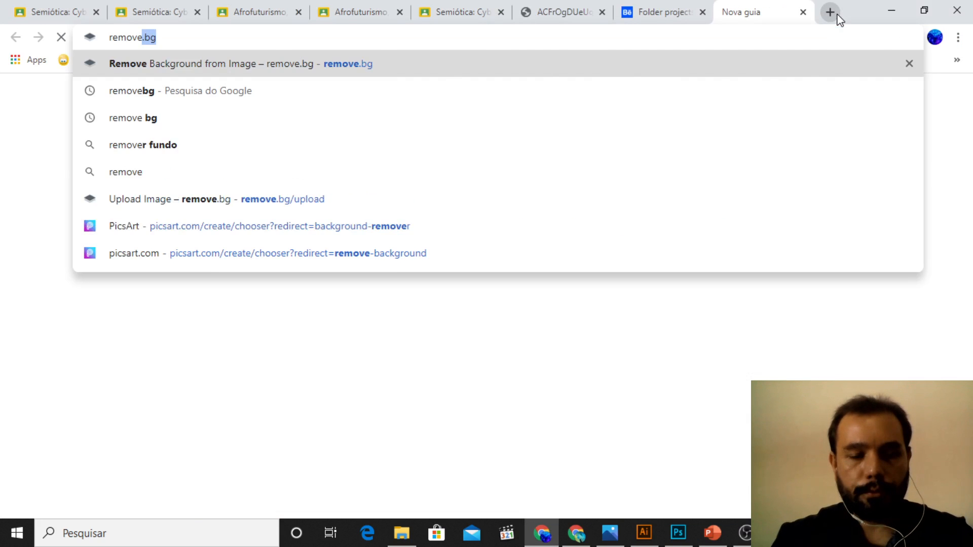
key(Return)
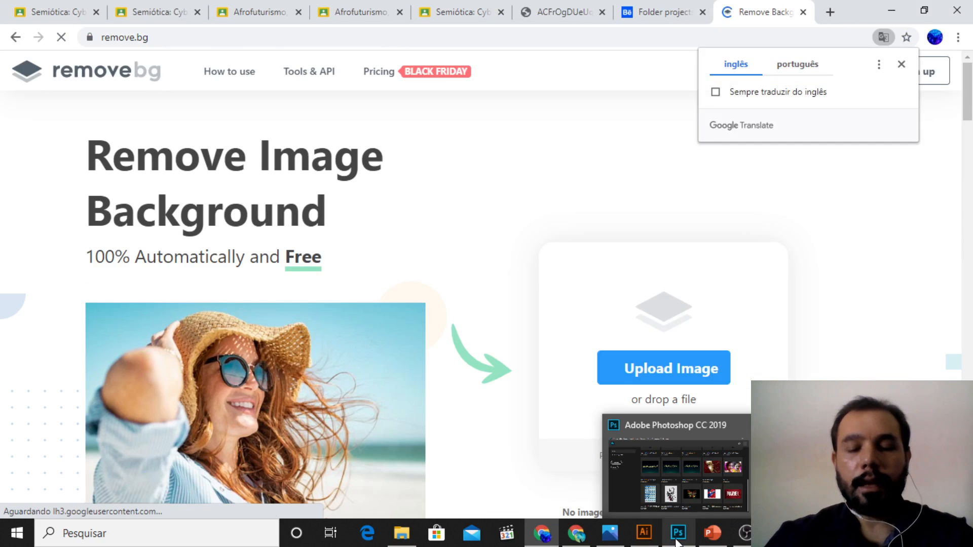
Step: Switch back to Illustrator and duplicate the complete three-panel layout with its guides onto the empty second artboard
click(649, 541)
key(z)
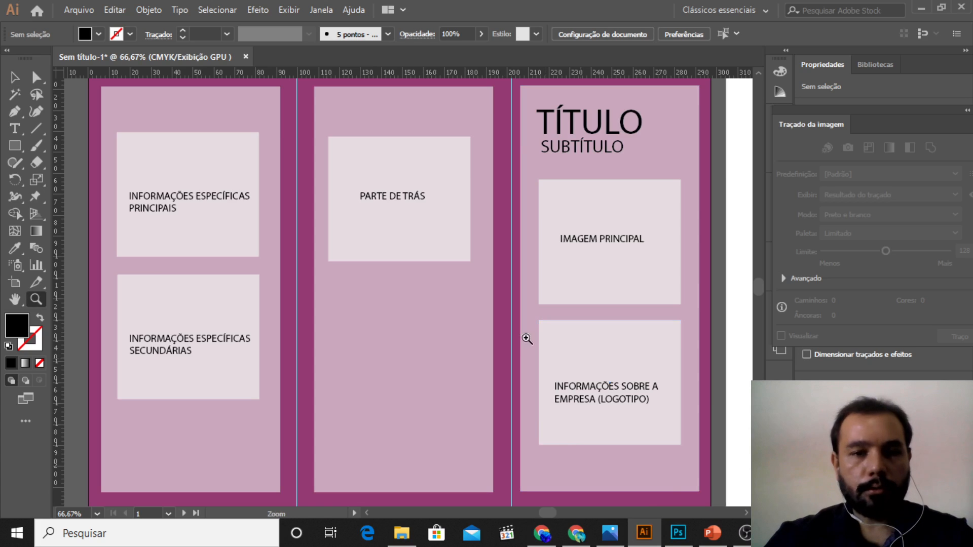
alt+click(524, 338)
alt+click(524, 337)
click(746, 514)
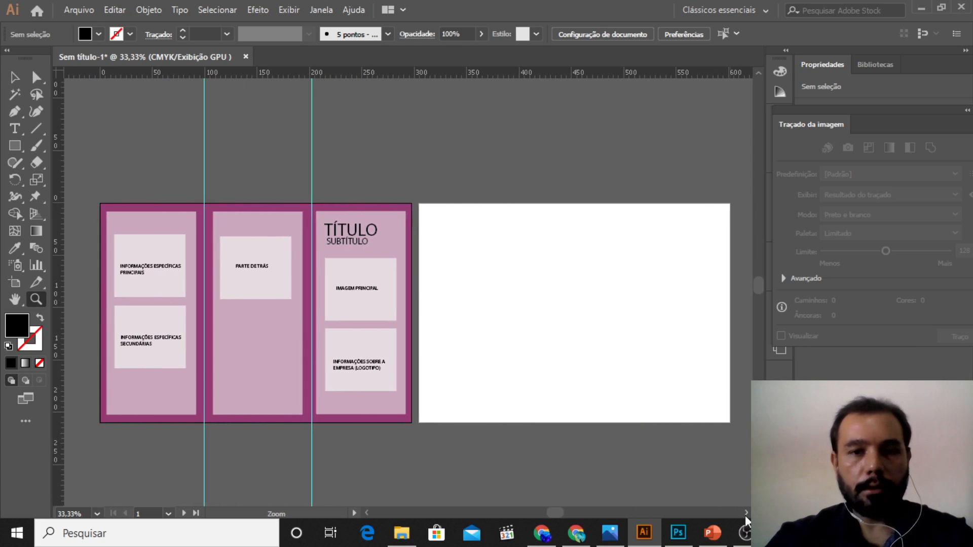
click(14, 77)
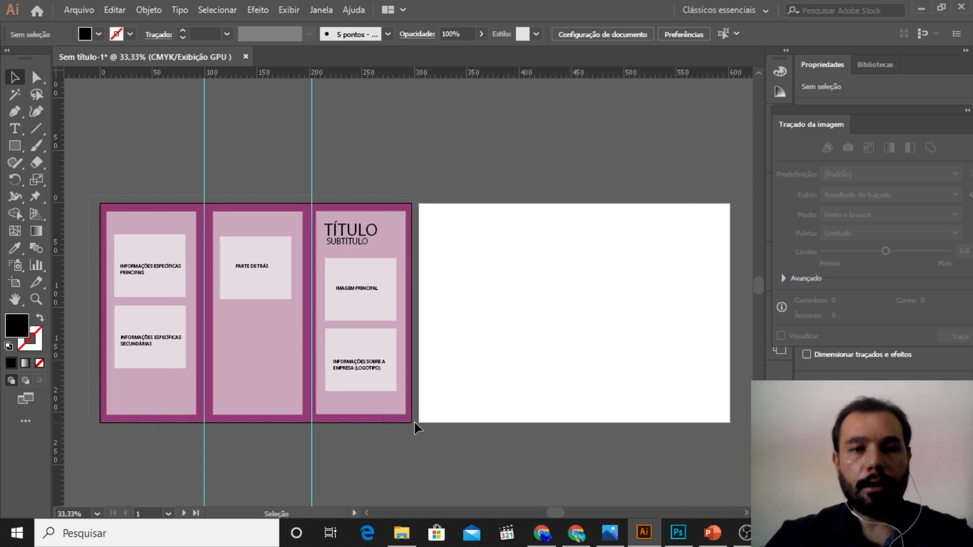
drag(414, 427, 94, 195)
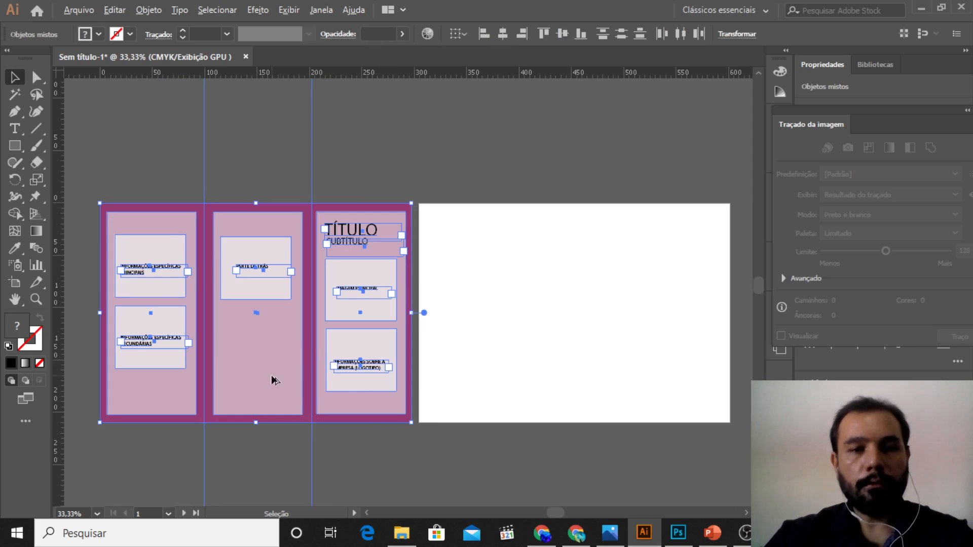
drag(274, 380, 596, 381)
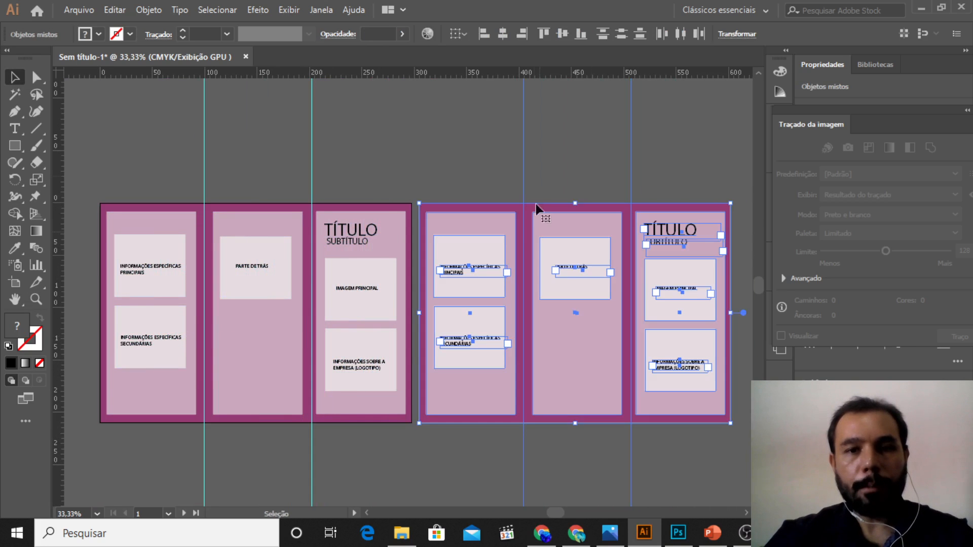
click(439, 125)
Step: Replace the "TÍTULO" text on the second artboard with "outras informaçoes"
key(z)
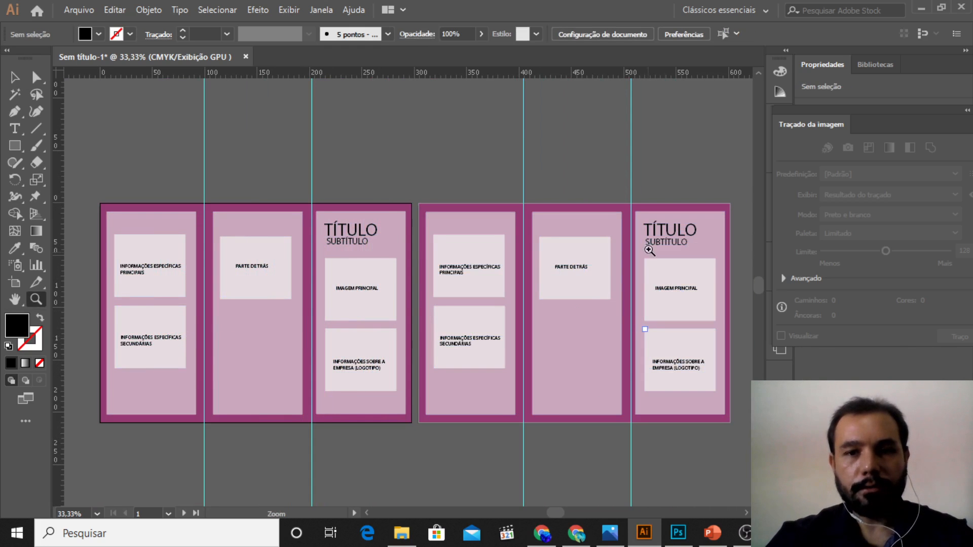
click(663, 232)
scroll(415, 314, down, 3)
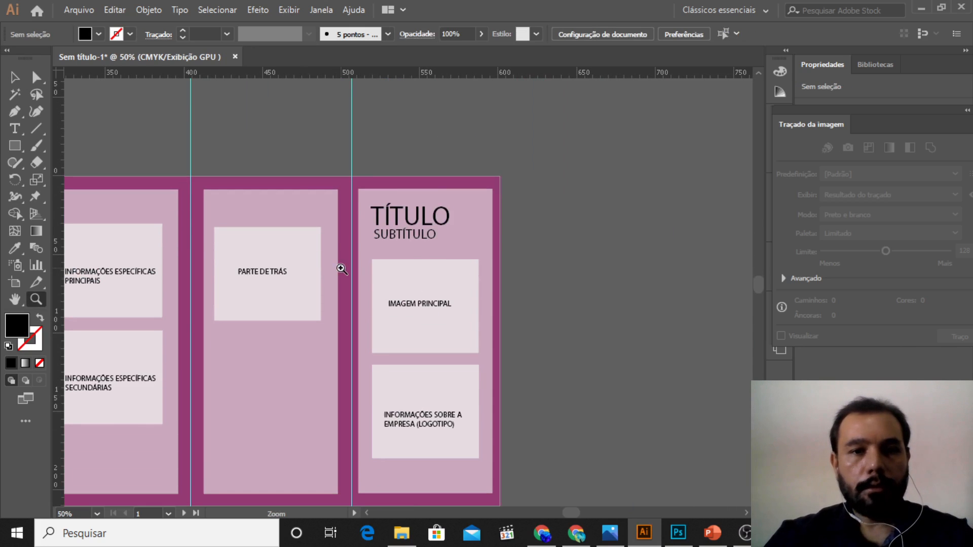
click(366, 514)
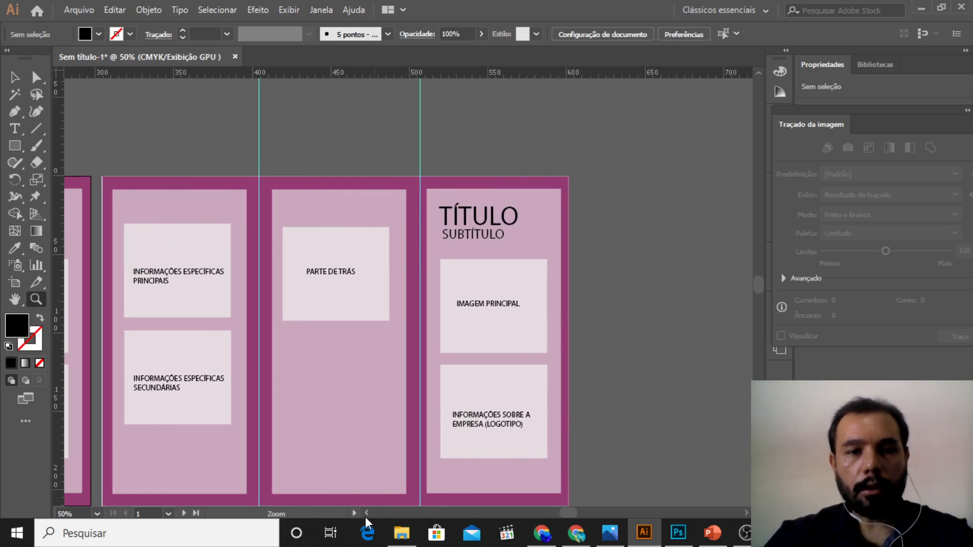
click(366, 513)
click(14, 77)
click(496, 222)
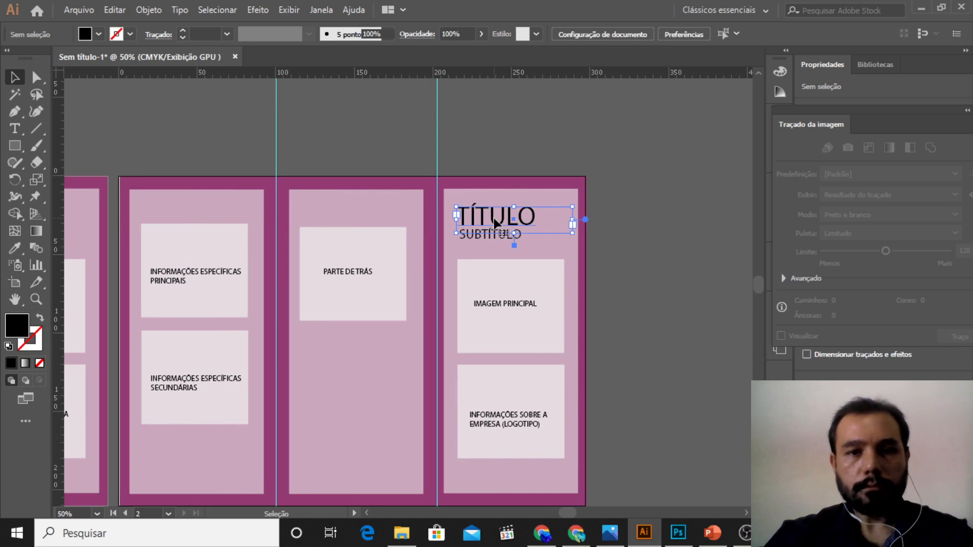
double_click(541, 214)
drag(541, 215, 445, 216)
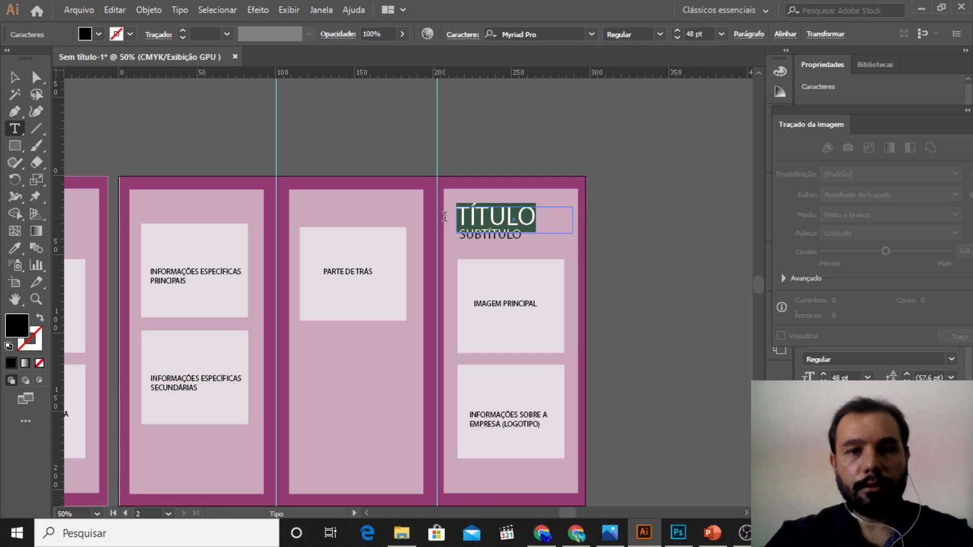
text(outr)
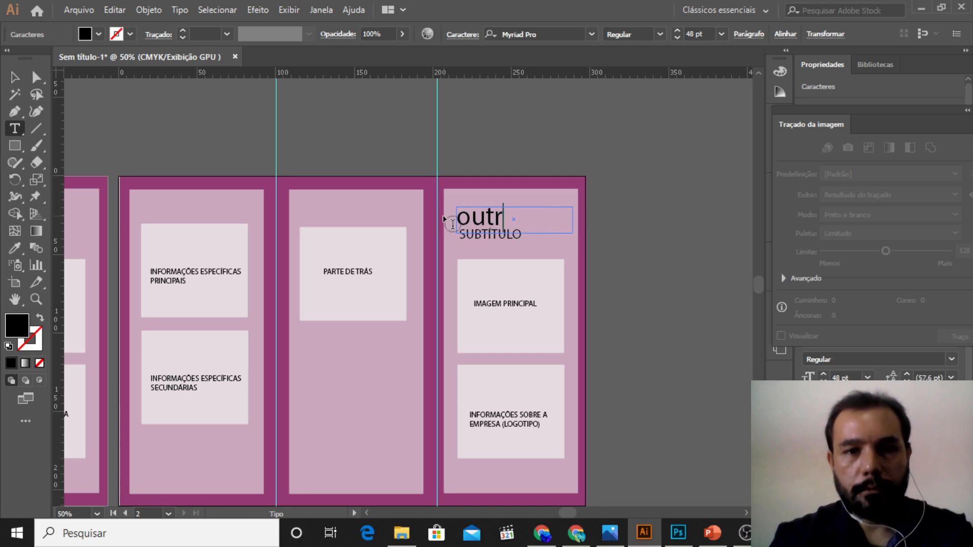
key(BackSpace)
text(ras in-)
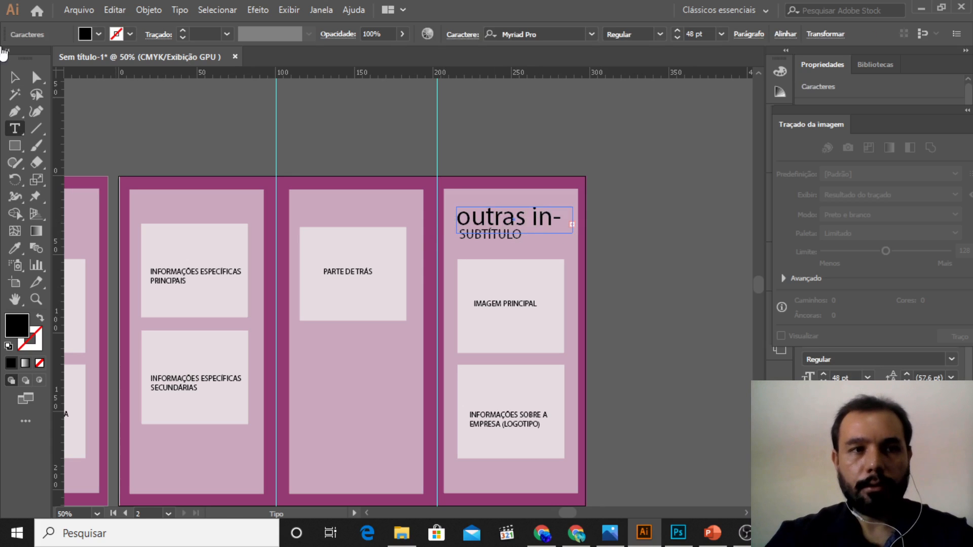
Step: Extend the "outras informaçoes" text frame downward to fit two lines and reduce its font size to 34 pt
click(14, 77)
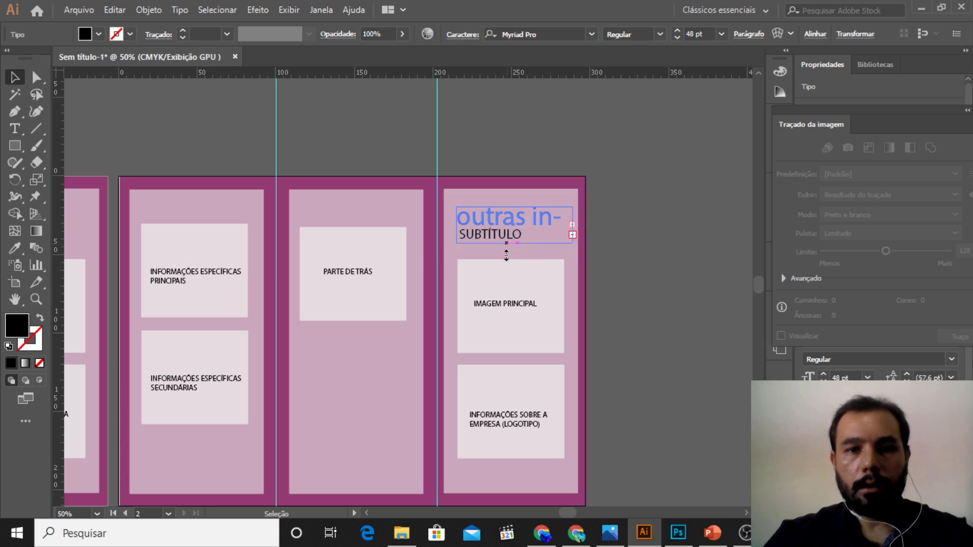
drag(506, 255, 507, 269)
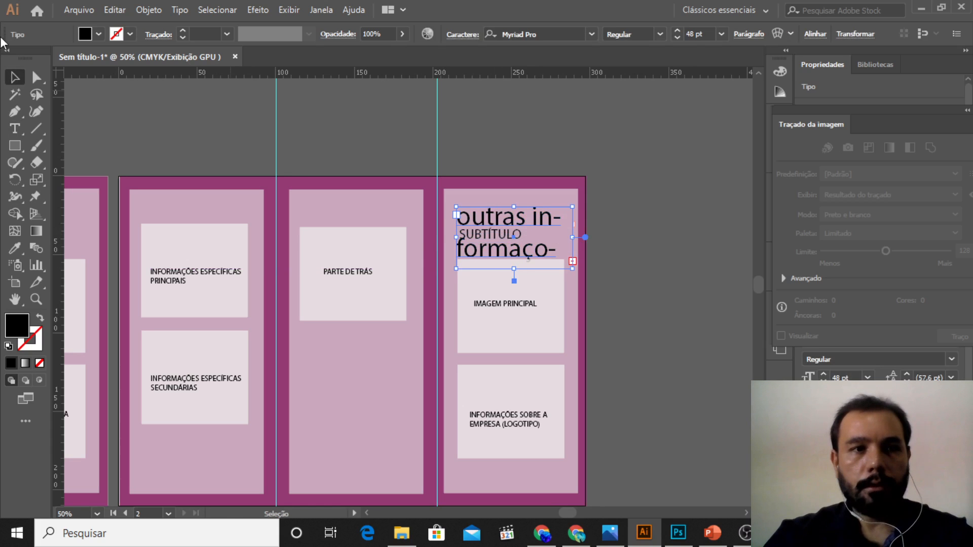
click(679, 37)
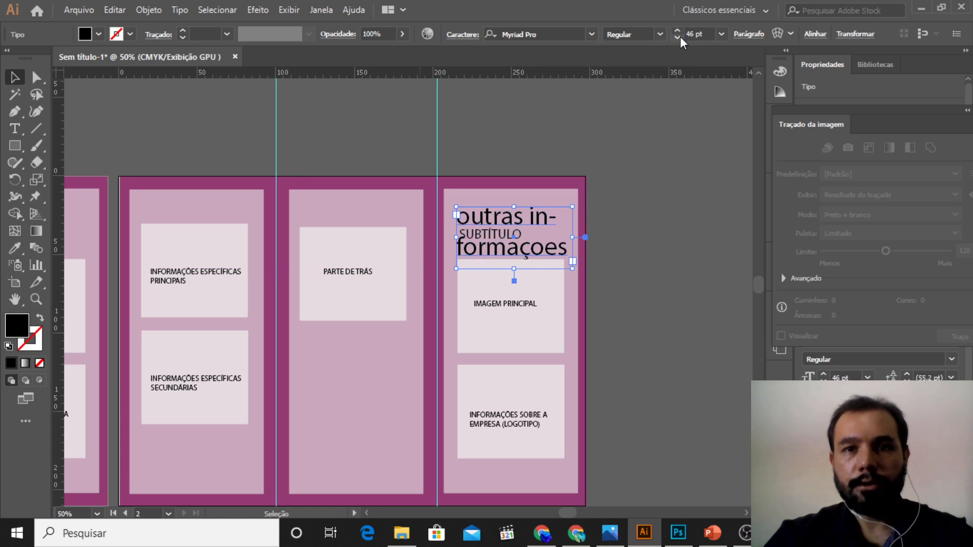
click(679, 37)
click(679, 37)
click(679, 37)
click(679, 38)
click(679, 37)
click(679, 38)
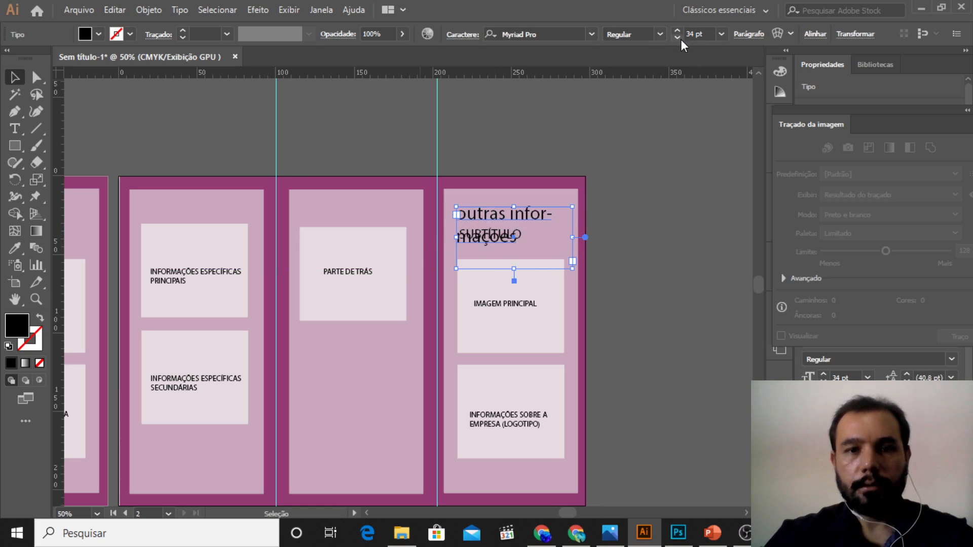
Step: Move the "outras informaçoes" heading up within its panel and place "SUBTÍTULO" directly below it
click(626, 223)
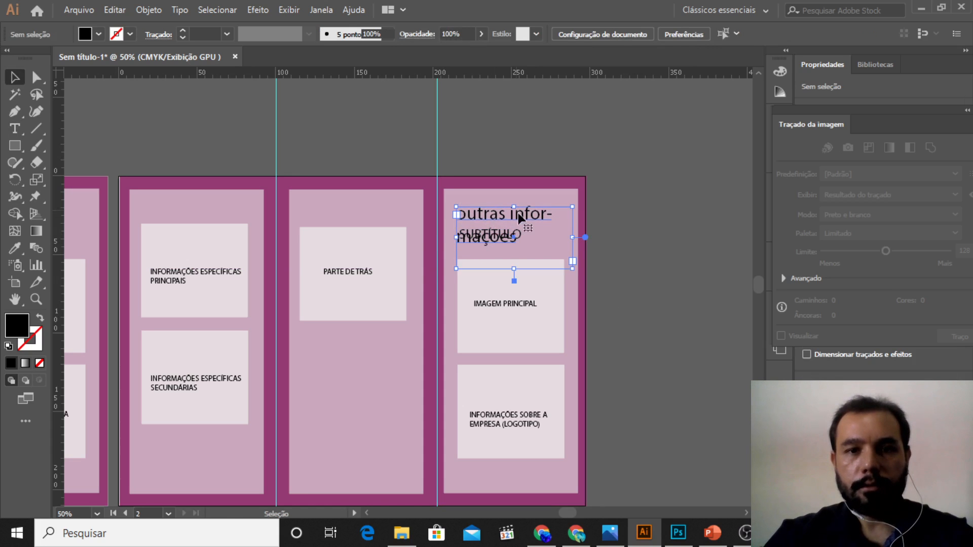
drag(520, 213, 523, 200)
drag(640, 202, 567, 244)
click(504, 235)
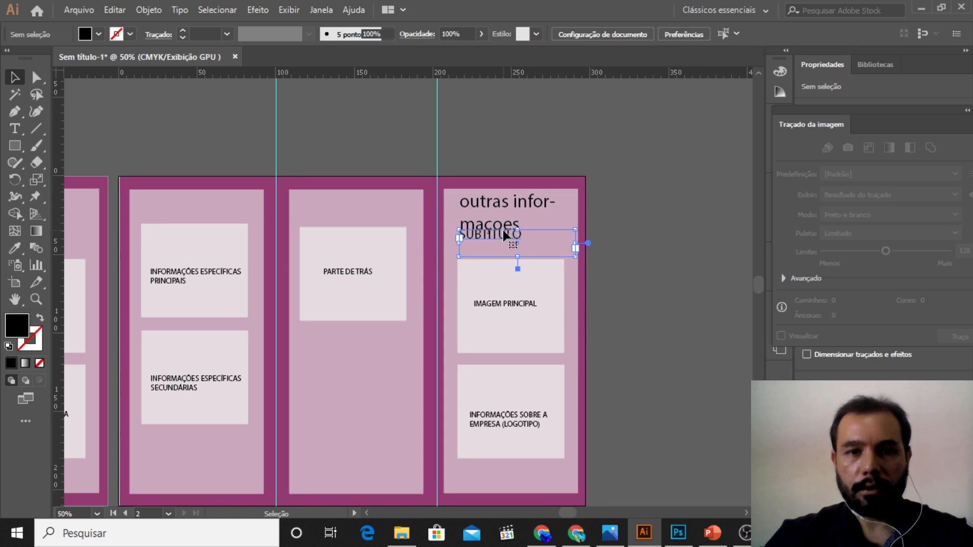
drag(503, 227, 499, 239)
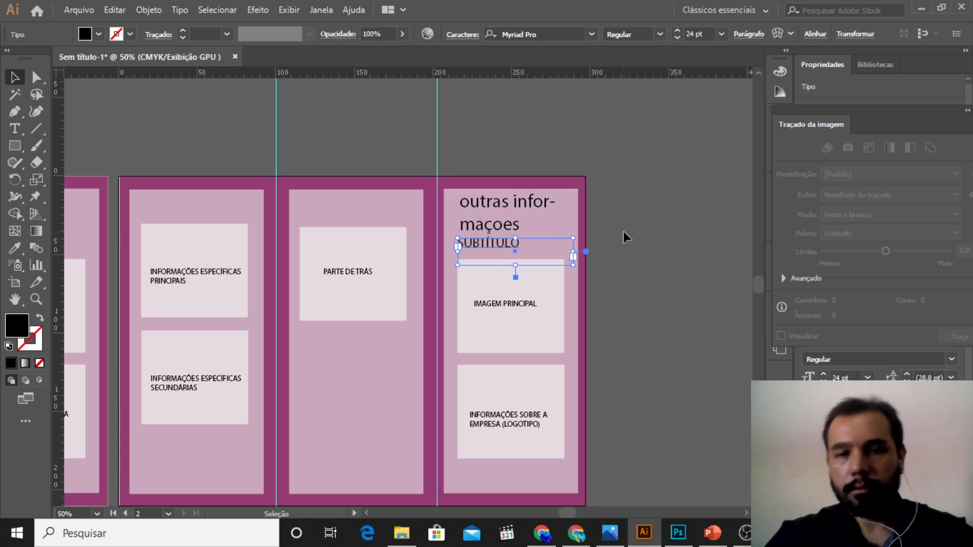
Step: Add a Lorem ipsum placeholder text frame below the "PARTE DE TRÁS" box in the first artboard's middle panel
click(479, 227)
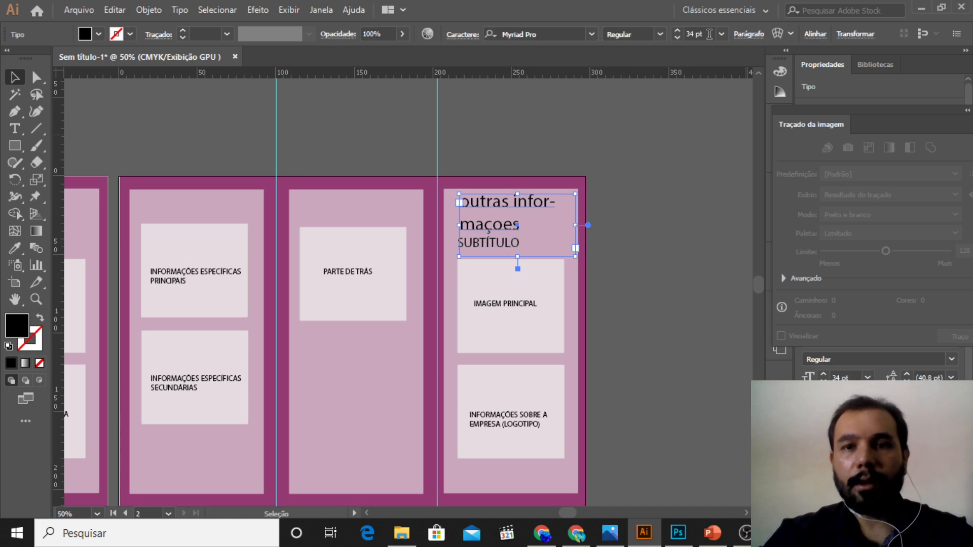
scroll(623, 257, down, 1)
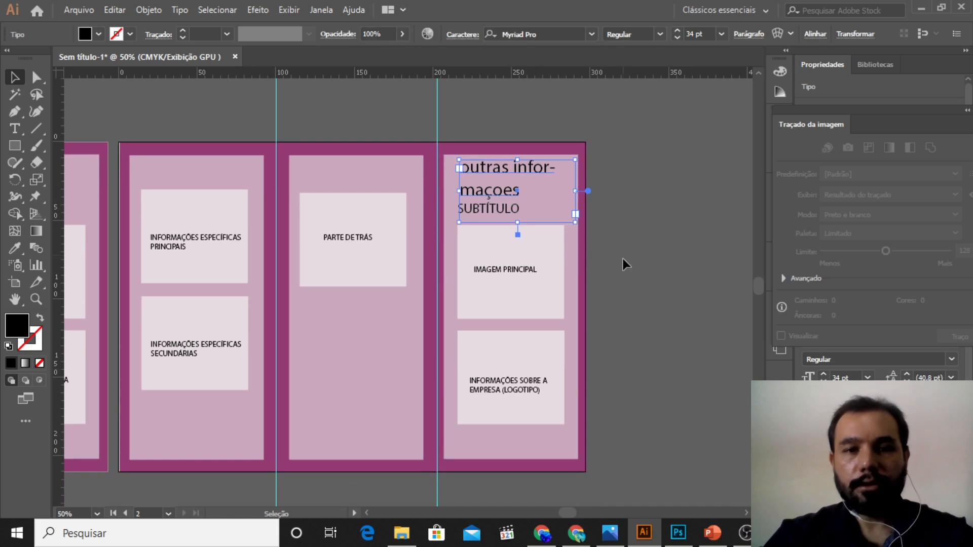
click(367, 513)
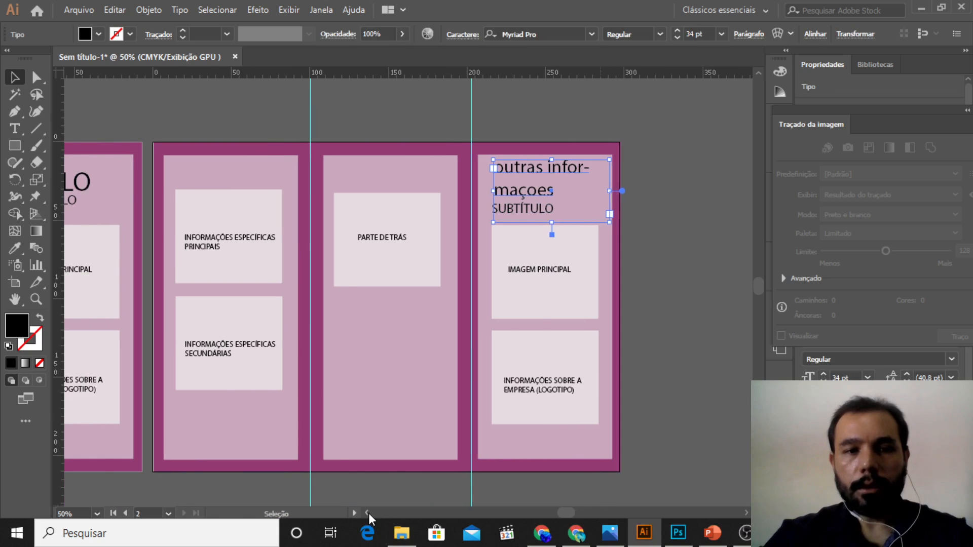
drag(369, 512, 369, 514)
key(z)
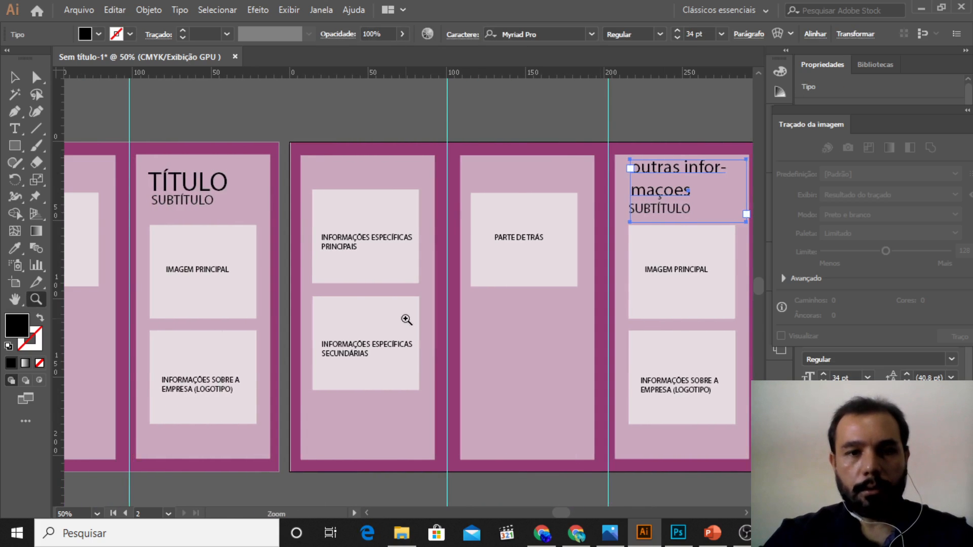
alt+click(407, 319)
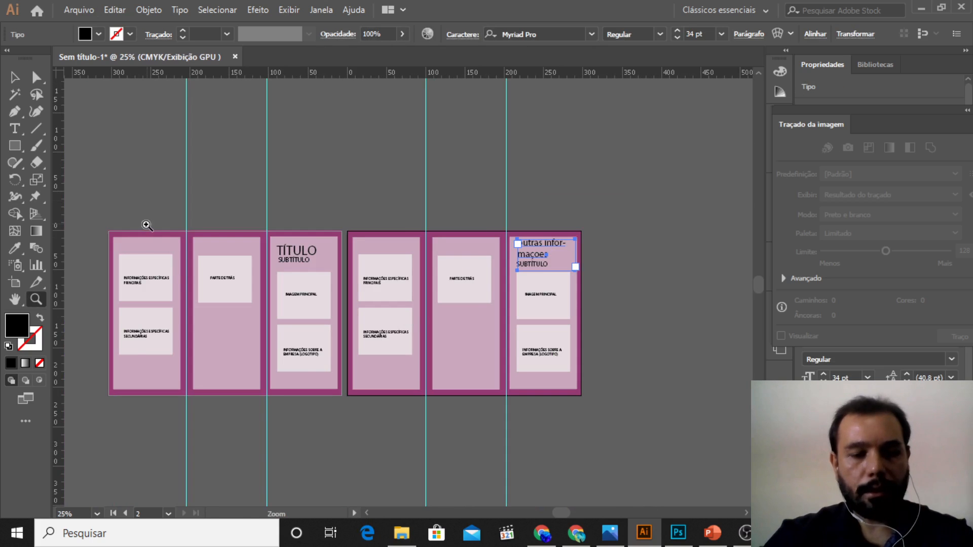
click(173, 285)
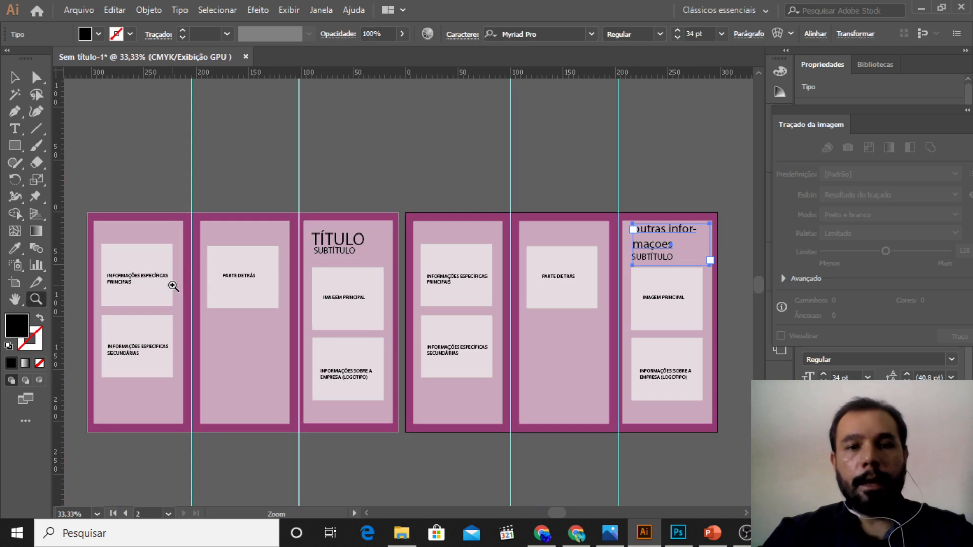
click(14, 129)
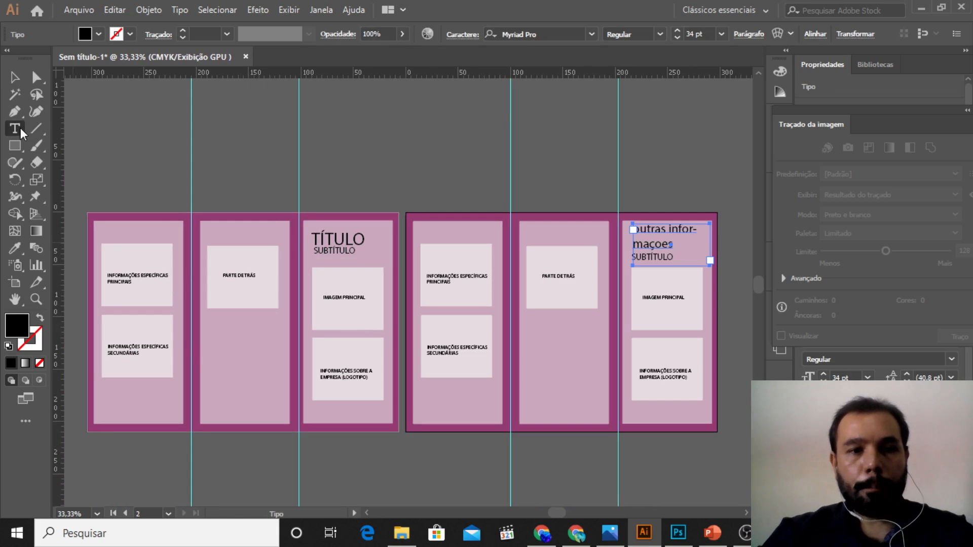
drag(210, 318, 277, 409)
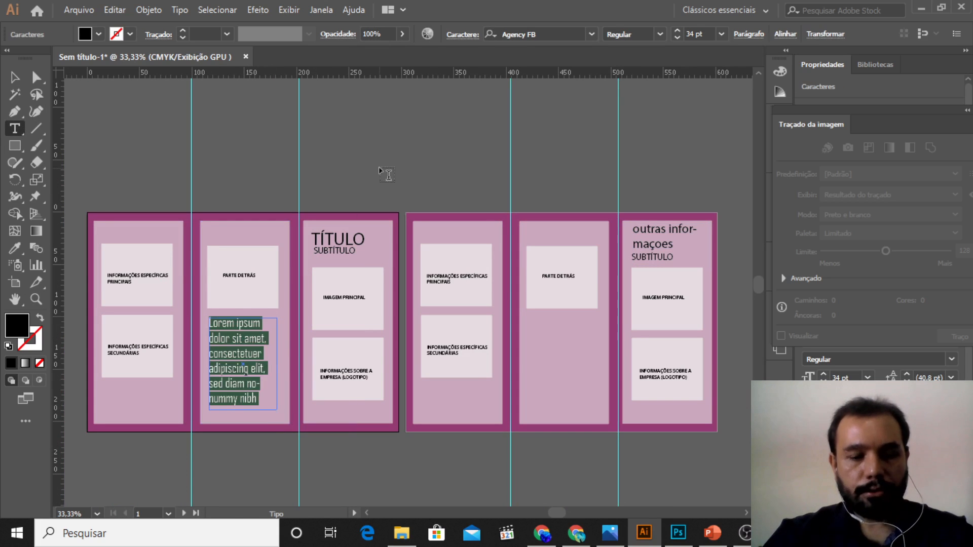
key(Escape)
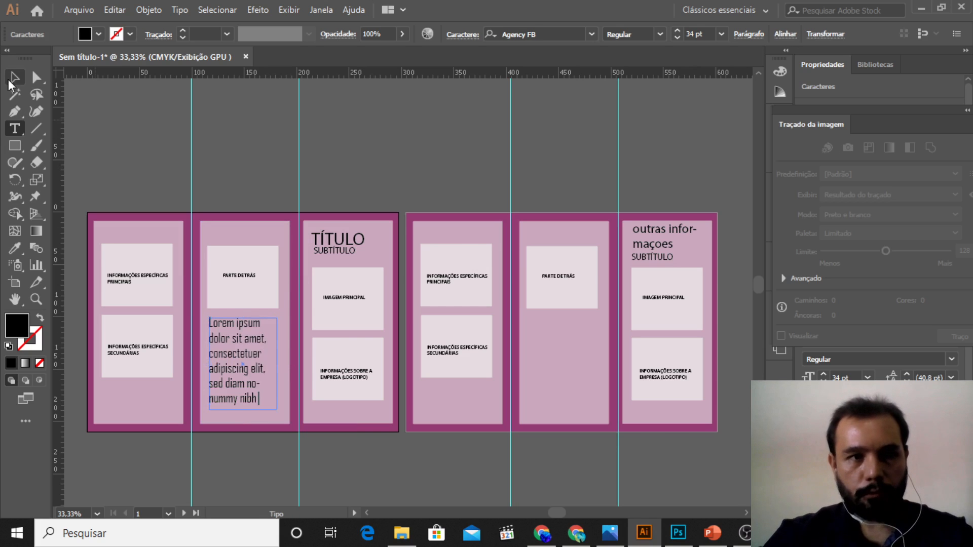
Step: Duplicate the Lorem ipsum text frame below the "PARTE DE TRÁS" box on the second artboard
key(z)
click(291, 343)
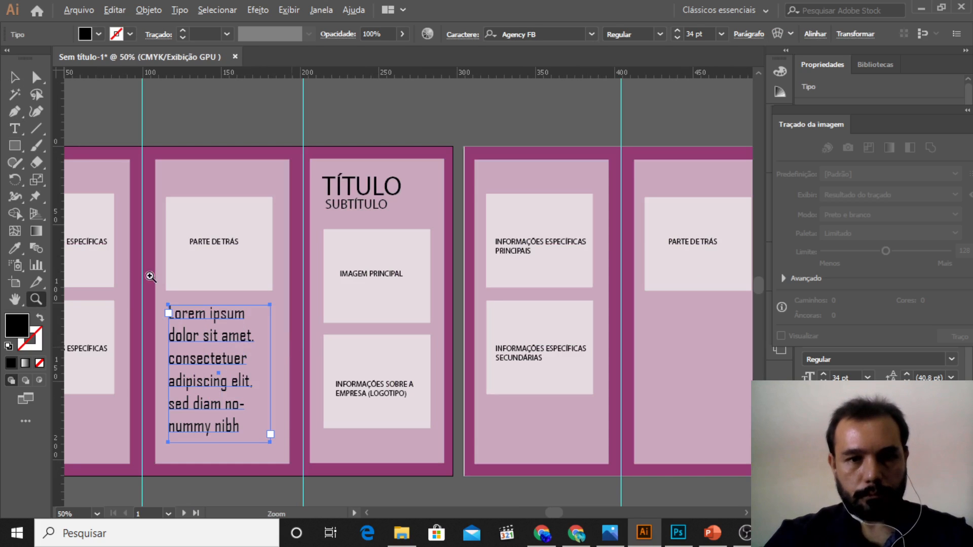
key(v)
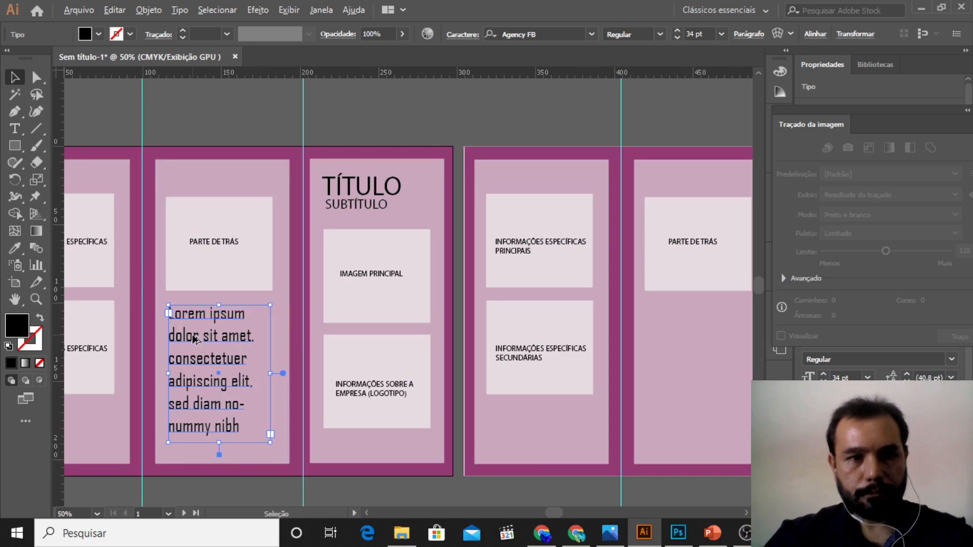
drag(193, 343, 676, 347)
click(746, 513)
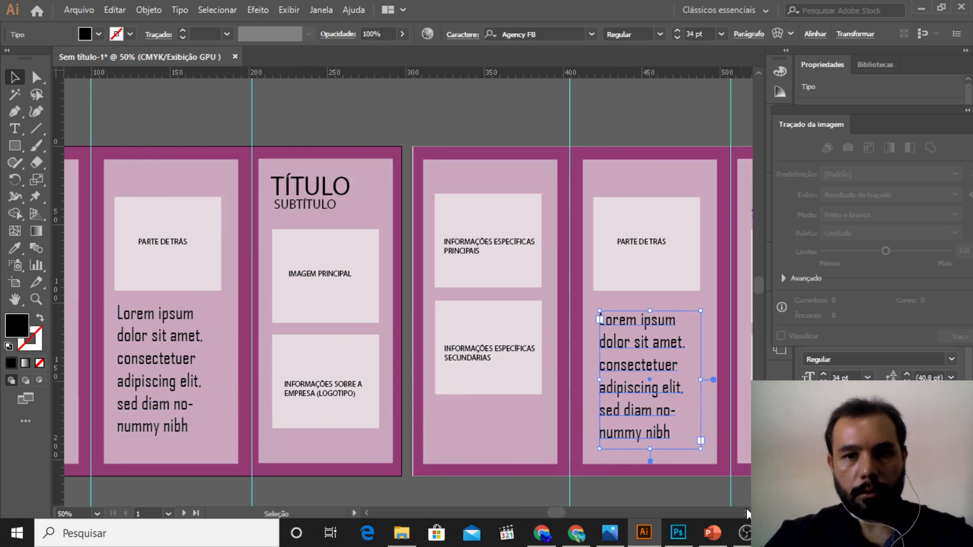
click(746, 514)
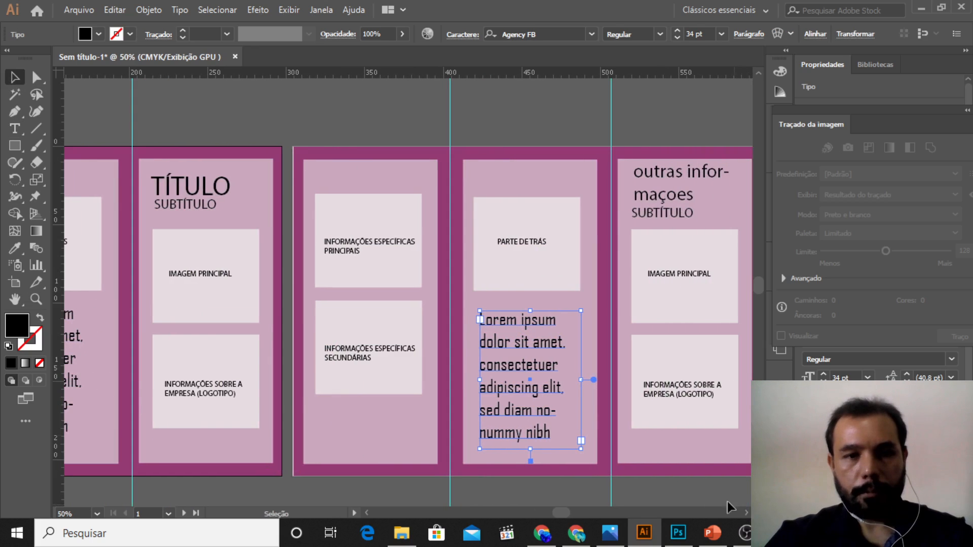
click(367, 513)
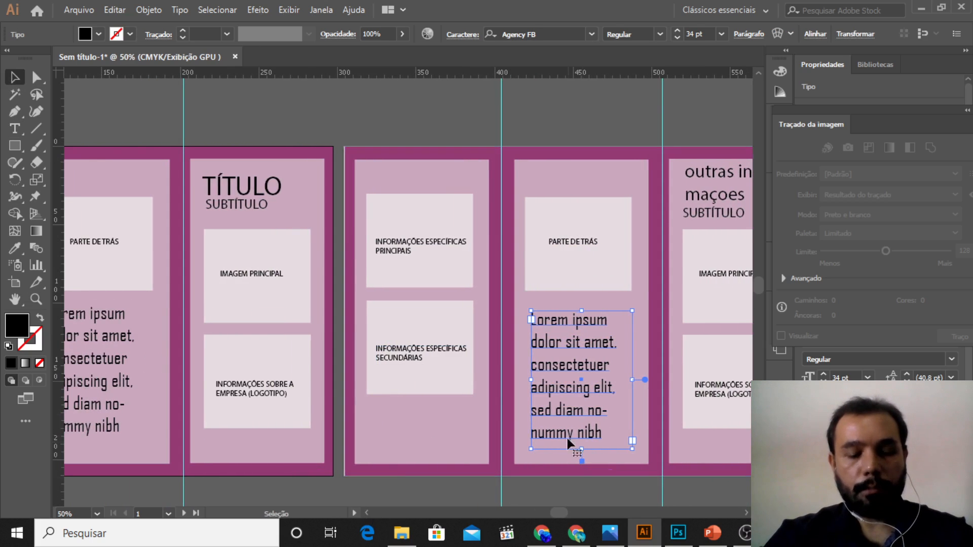
key(z)
alt+click(525, 379)
alt+click(525, 379)
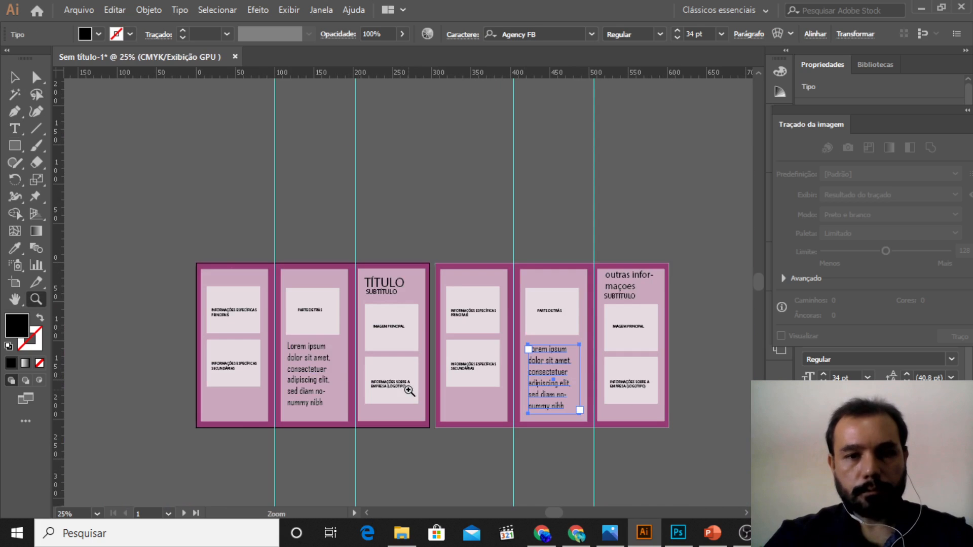
click(14, 77)
click(79, 128)
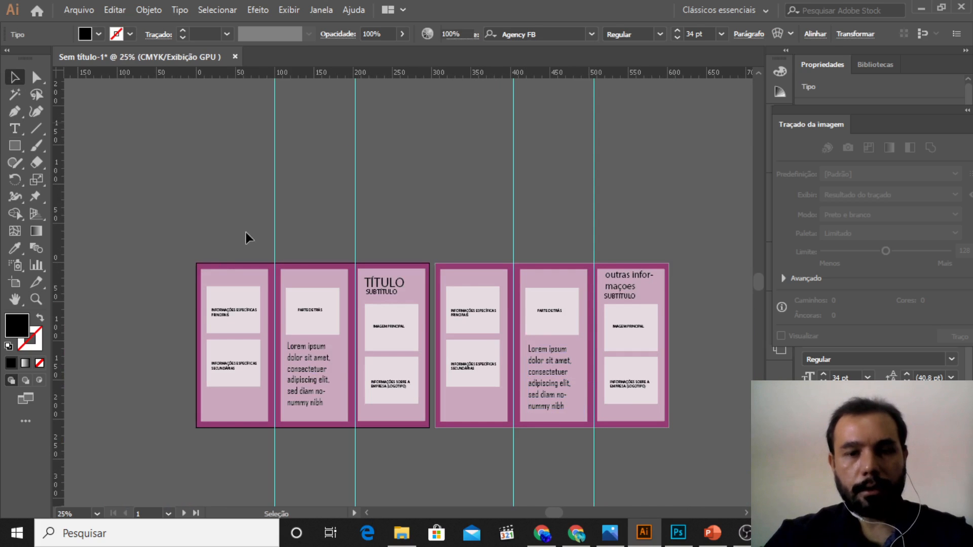
Step: Shift the first artboard's Lorem ipsum text frame slightly to the right within the middle panel
key(z)
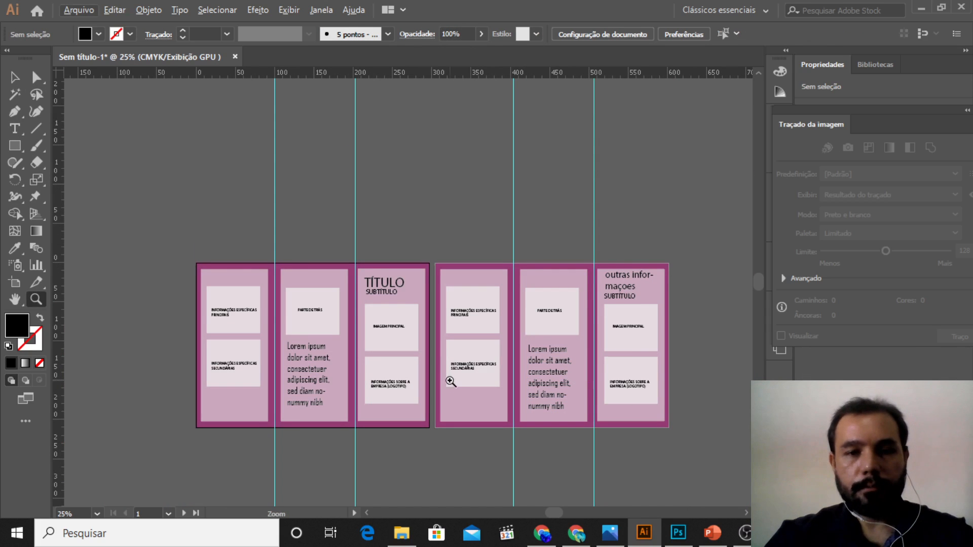
scroll(450, 381, down, 1)
scroll(450, 381, down, 1)
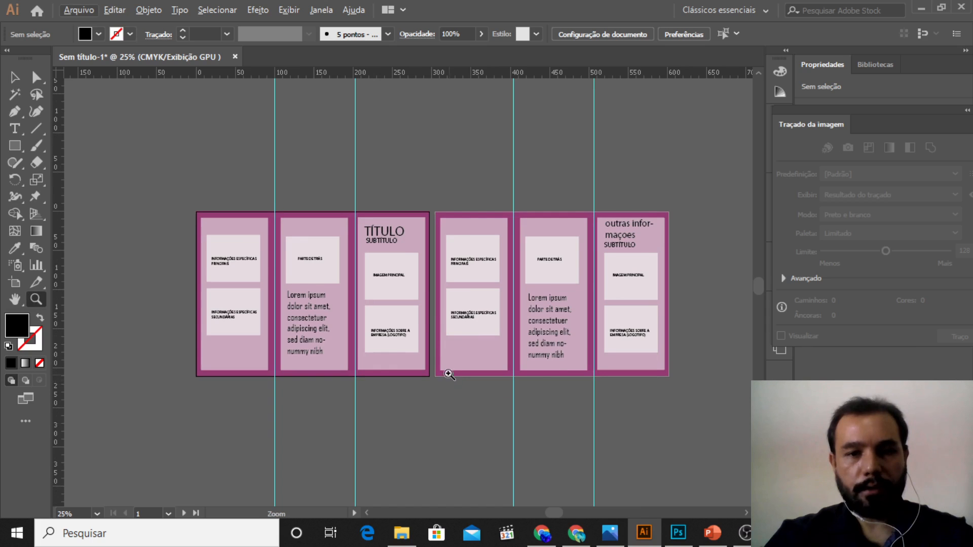
click(432, 325)
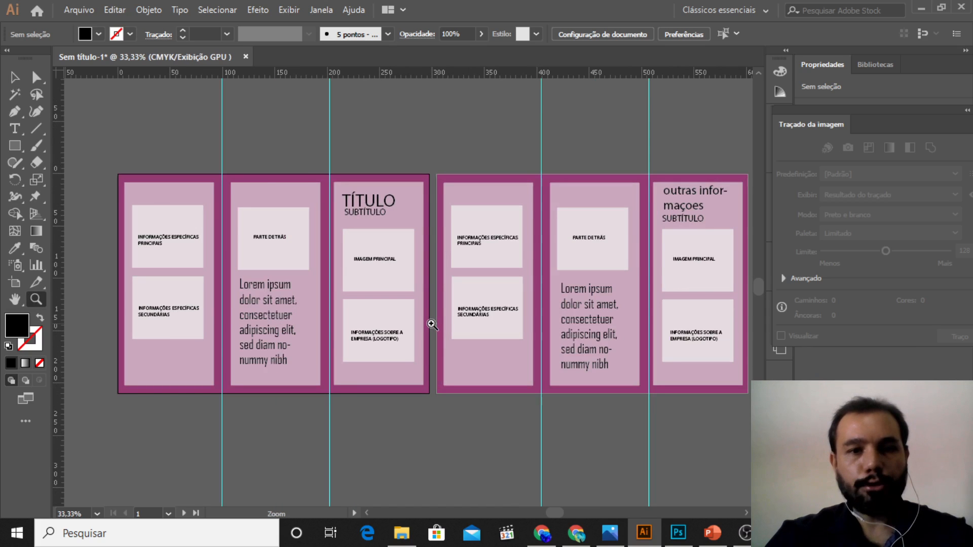
click(15, 77)
click(273, 340)
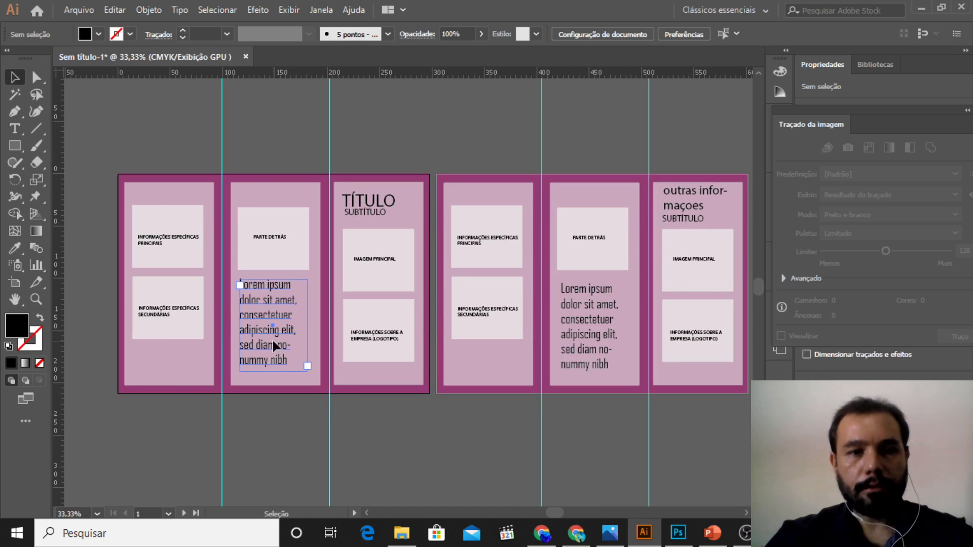
drag(272, 341, 274, 341)
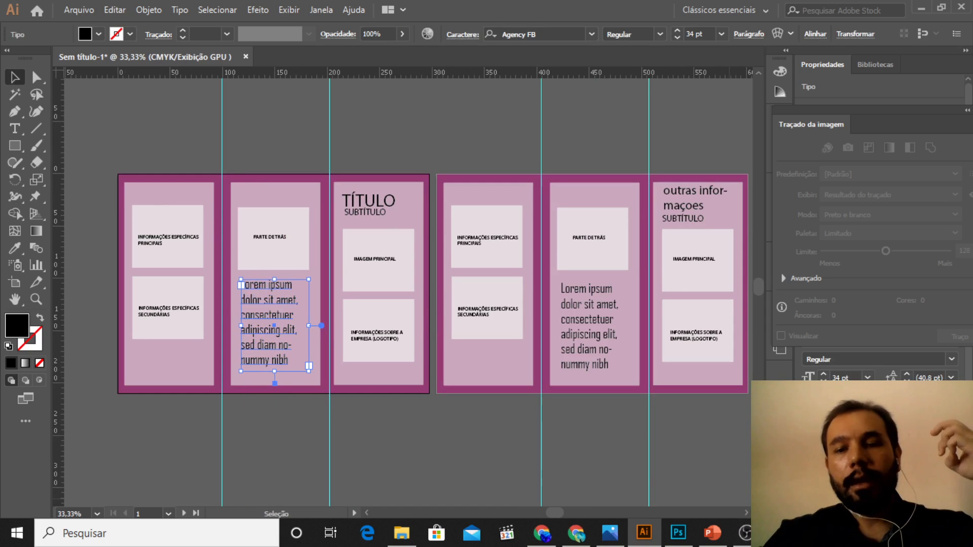
Step: Switch to the Word document and insert the heading "PARTE DE DENTRO DO FOLDER" above "Texto de Capa:"
mouse_move(781, 533)
click(647, 489)
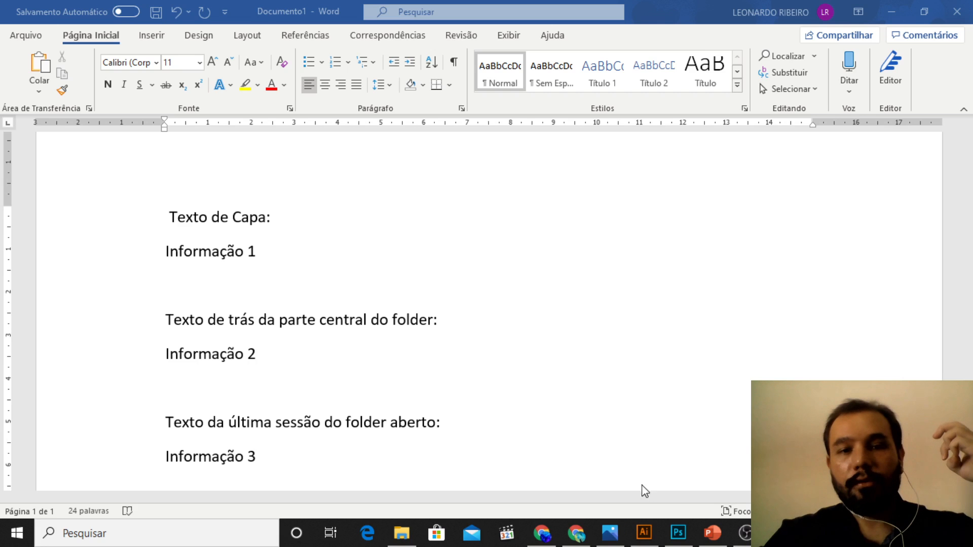
scroll(369, 277, down, 1)
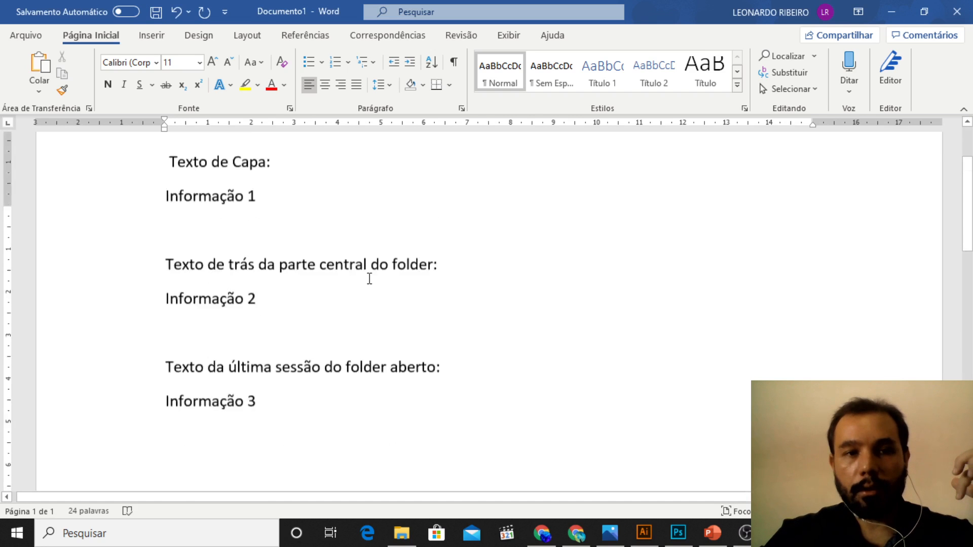
scroll(369, 278, up, 2)
click(170, 269)
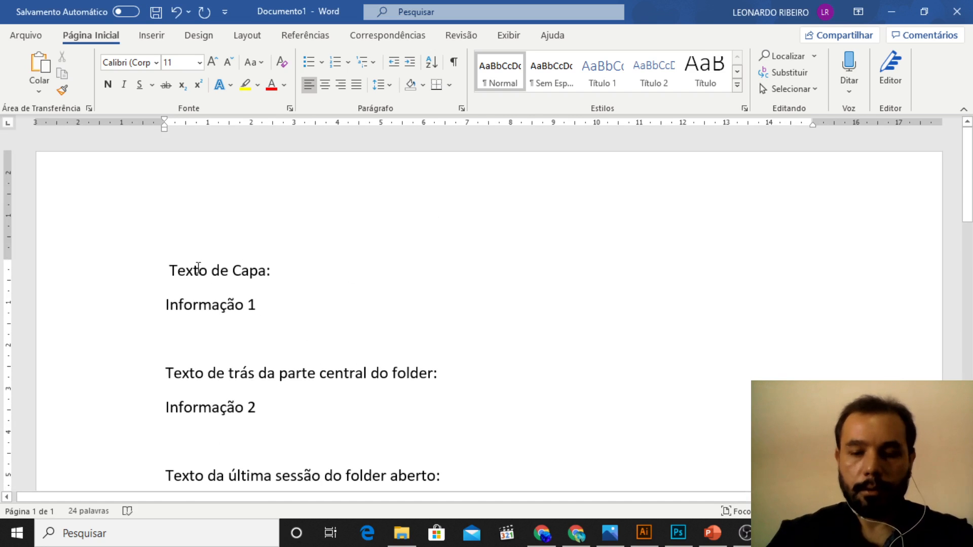
key(Return)
key(Return)
text(P)
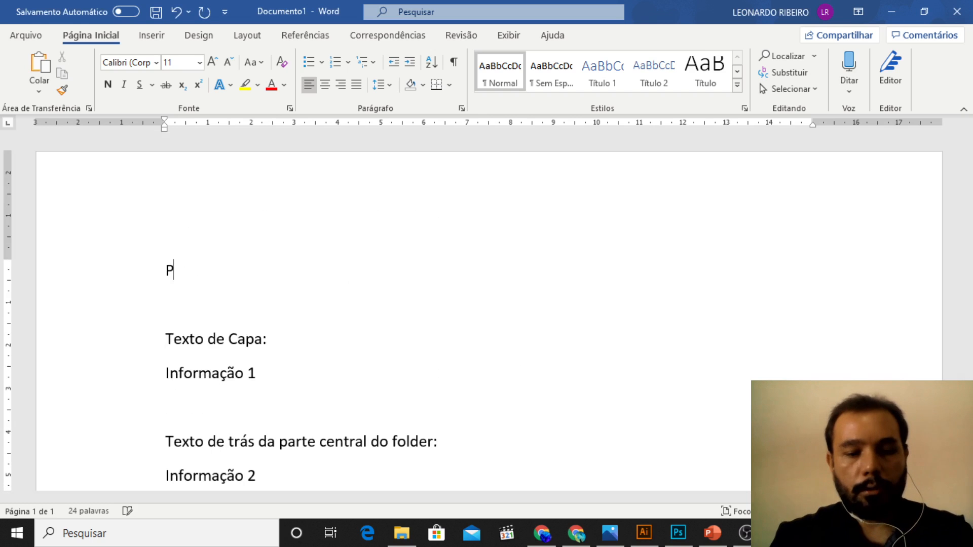
text(ARTE DE DE)
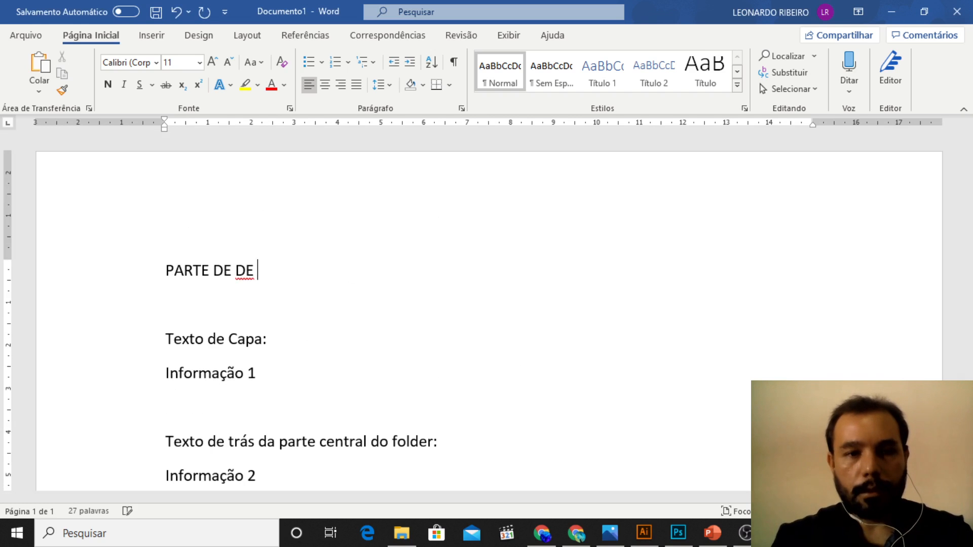
key(BackSpace)
key(BackSpace)
text(DENTRO D)
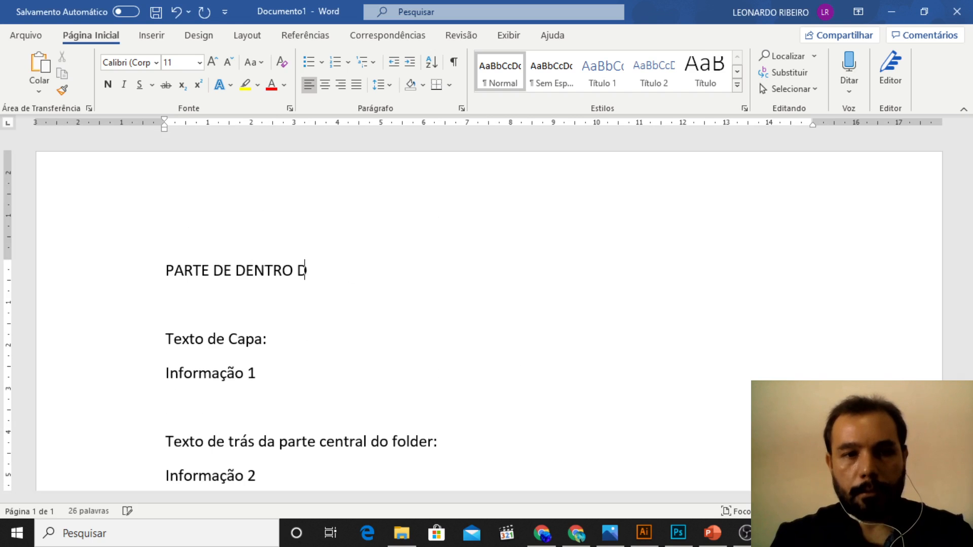
text(O FOLDER)
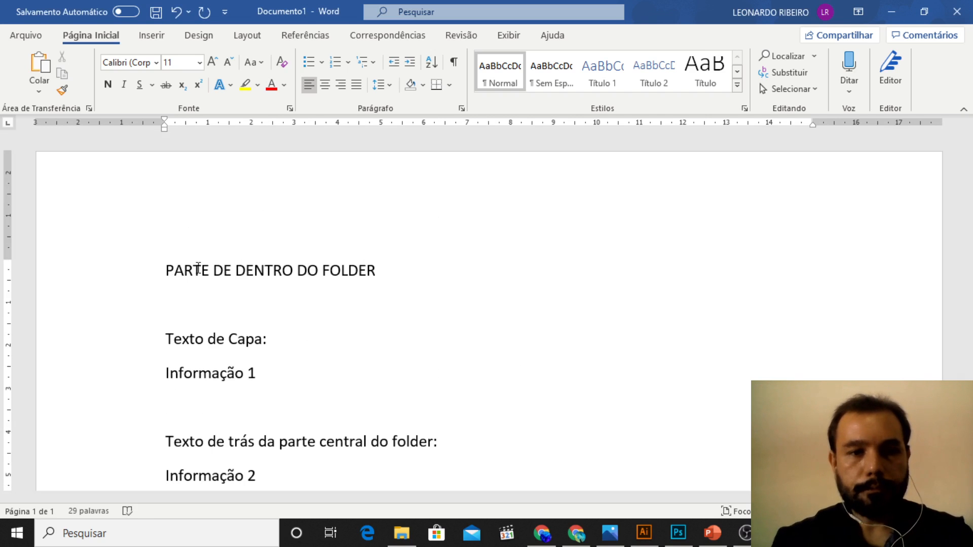
Step: Copy the "PARTE DE DENTRO DO FOLDER" heading and paste it below "Informação 3", leaving a blank line between them
key(shift+Left)
key(shift+Left)
key(shift+Left)
key(shift+Left)
key(shift+Left)
key(shift+Left)
key(shift+Left)
key(shift+Left)
key(shift+Left)
key(shift+Left)
key(shift+Left)
key(shift+Left)
key(shift+Left)
key(shift+Left)
key(shift+Left)
key(shift+Left)
key(shift+Left)
key(shift+Left)
key(shift+Left)
key(shift+Left)
key(ctrl+c)
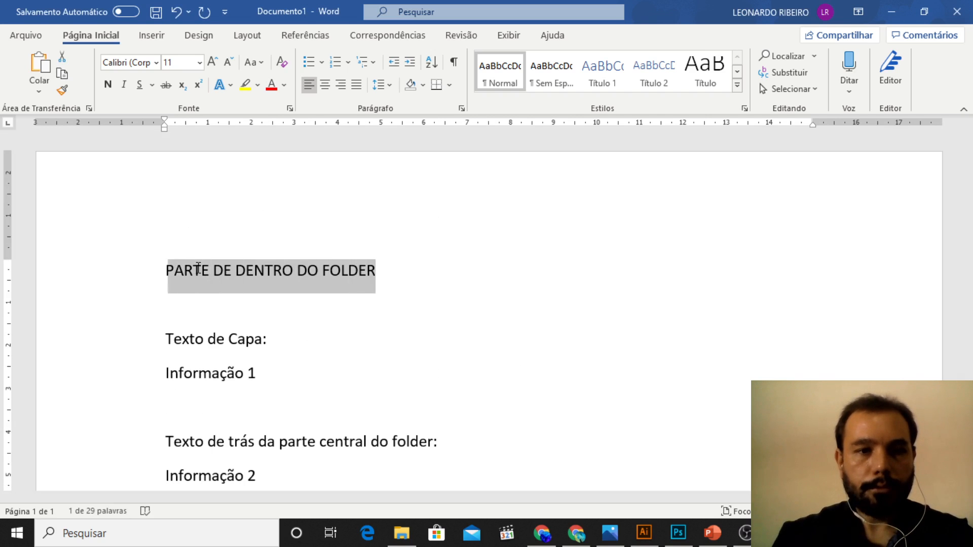
scroll(282, 297, down, 4)
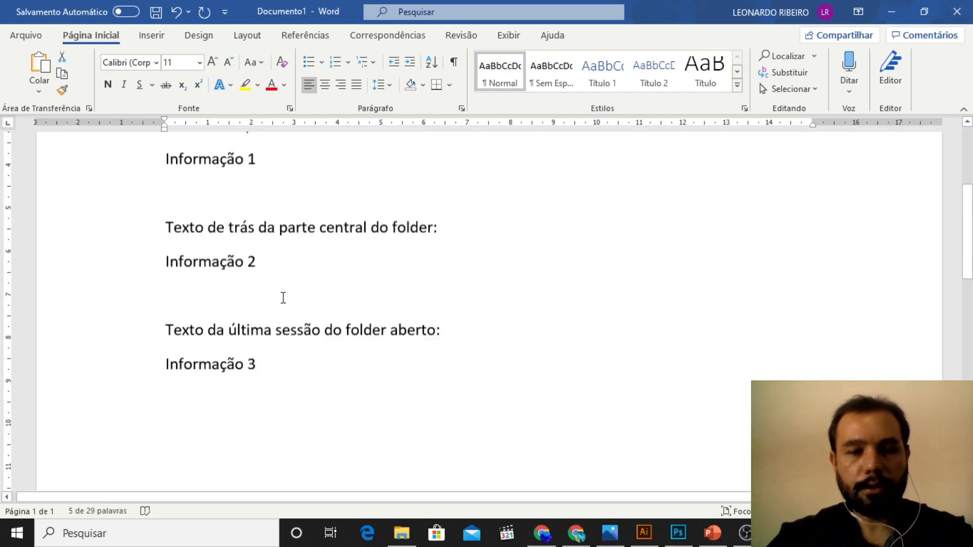
click(313, 408)
key(Return)
key(Return)
key(ctrl+v)
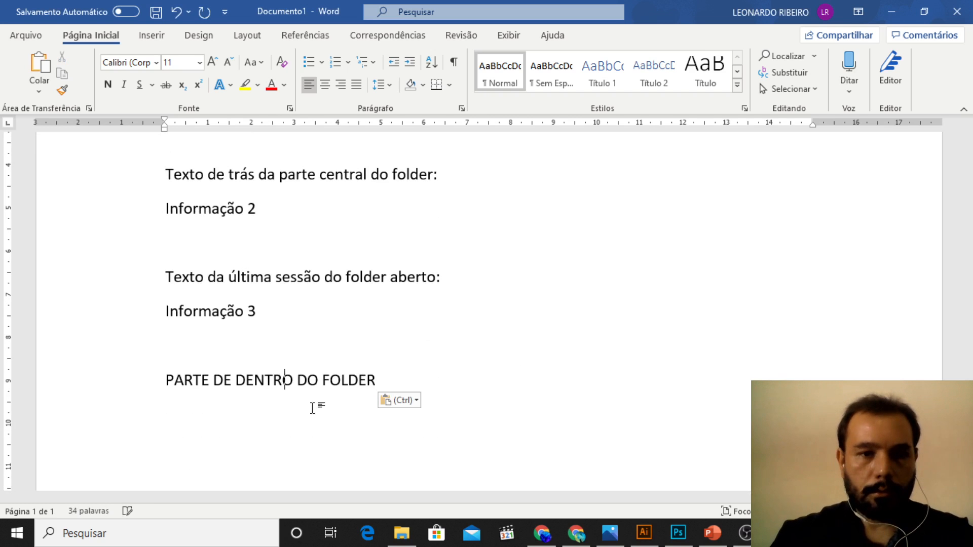
Step: Replace "DENTRO" with "FORA" in the copied heading so it reads "PARTE DE FORA DO FOLDER"
key(Right)
key(shift+Left)
key(shift+Left)
key(shift+Left)
key(shift+Left)
key(shift+Left)
key(shift+Left)
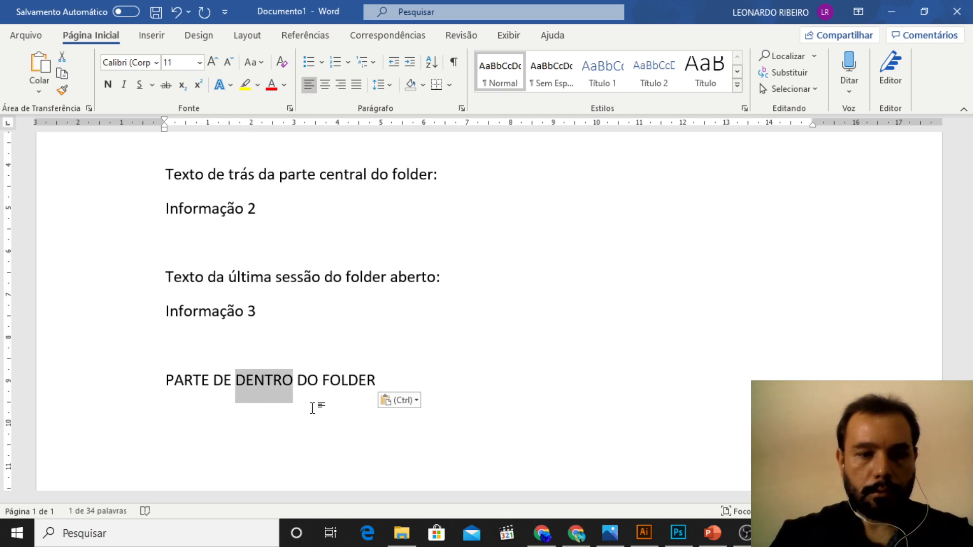
text(FORT)
key(BackSpace)
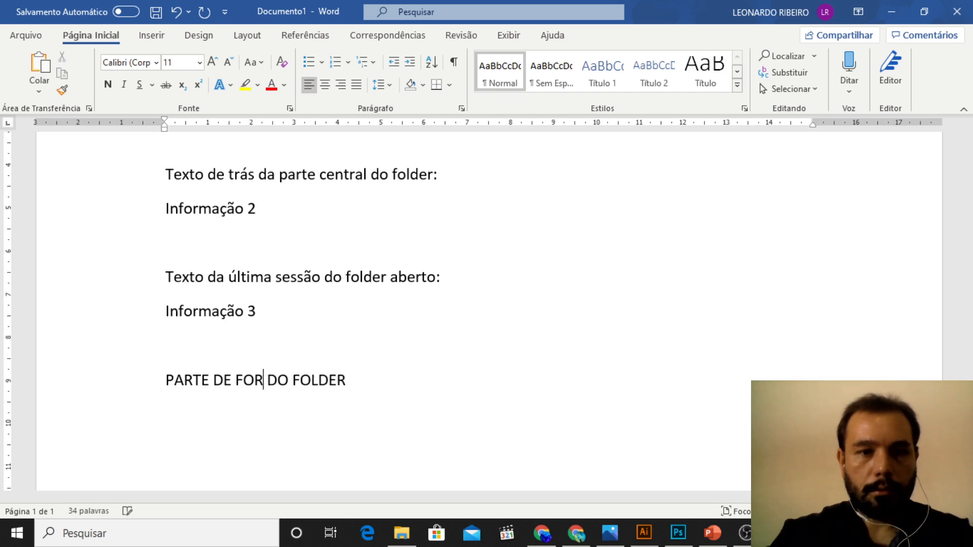
text(A)
scroll(317, 380, up, 3)
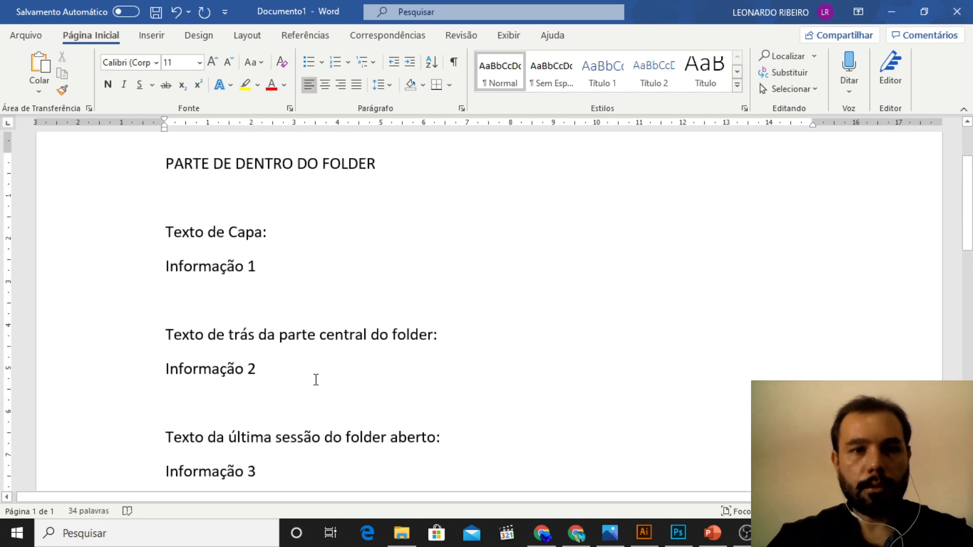
scroll(327, 377, down, 1)
ctrl+scroll(327, 377, down, 2)
scroll(371, 348, down, 3)
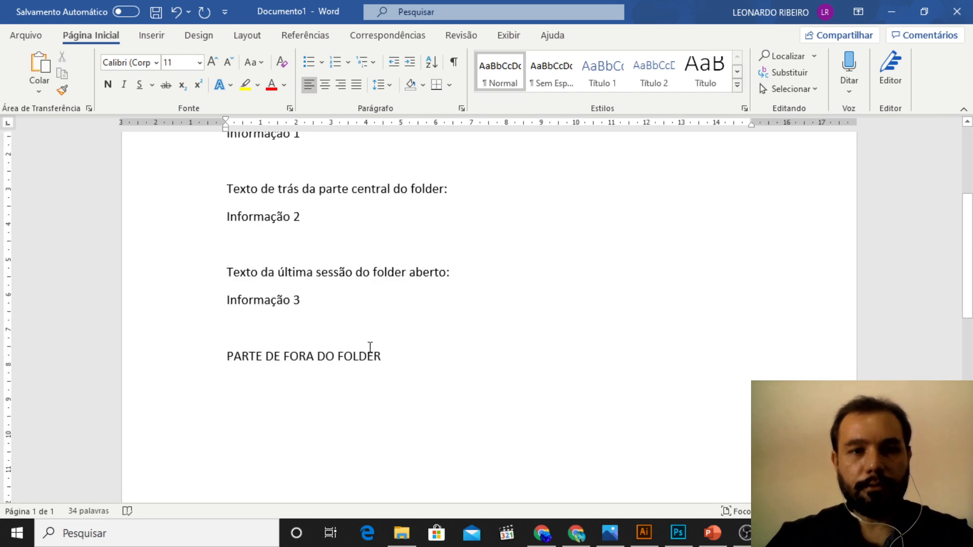
Step: Copy the three sections from "Texto de Capa:" through "Informação 3" and paste them below "PARTE DE FORA DO FOLDER" after a blank line
scroll(236, 229, up, 2)
drag(227, 191, 319, 382)
key(ctrl+c)
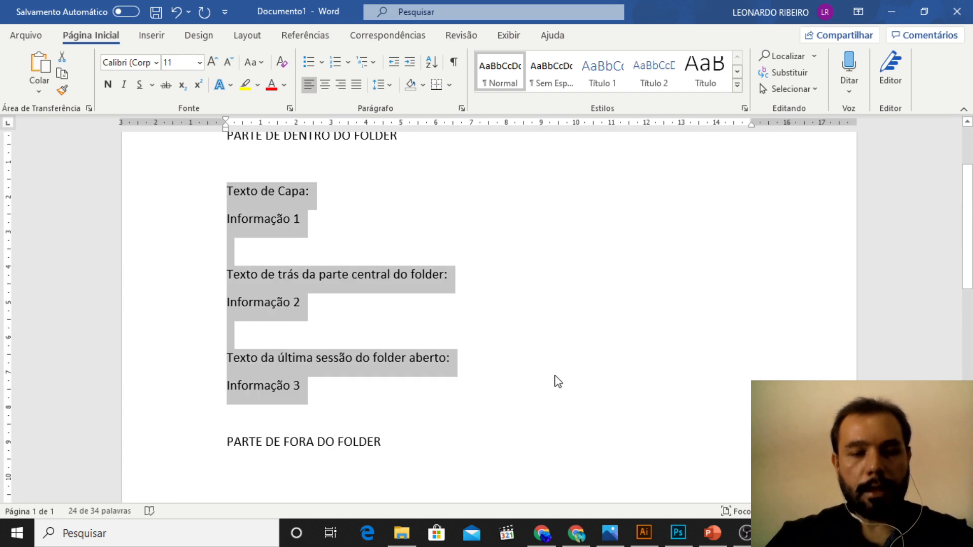
scroll(559, 380, down, 2)
click(300, 400)
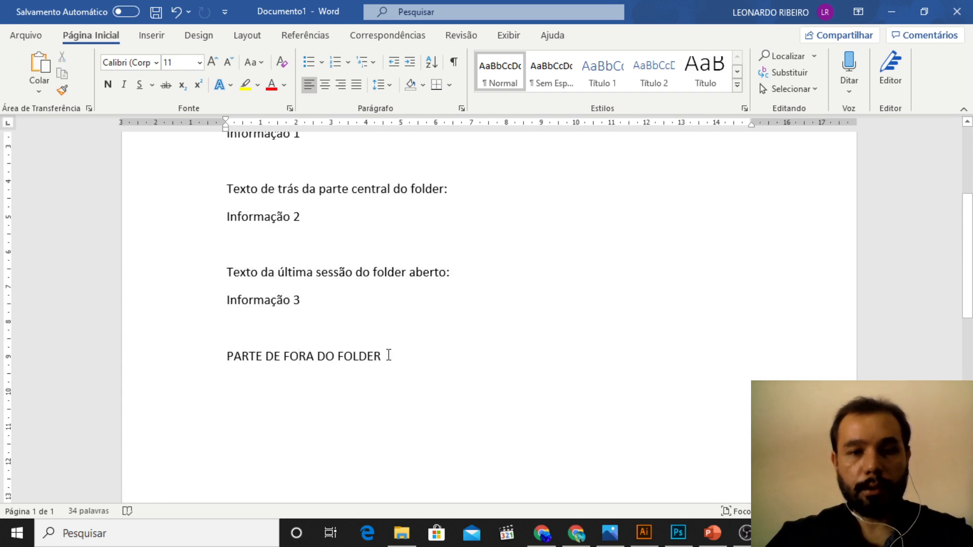
key(End)
key(Return)
key(Return)
key(ctrl+v)
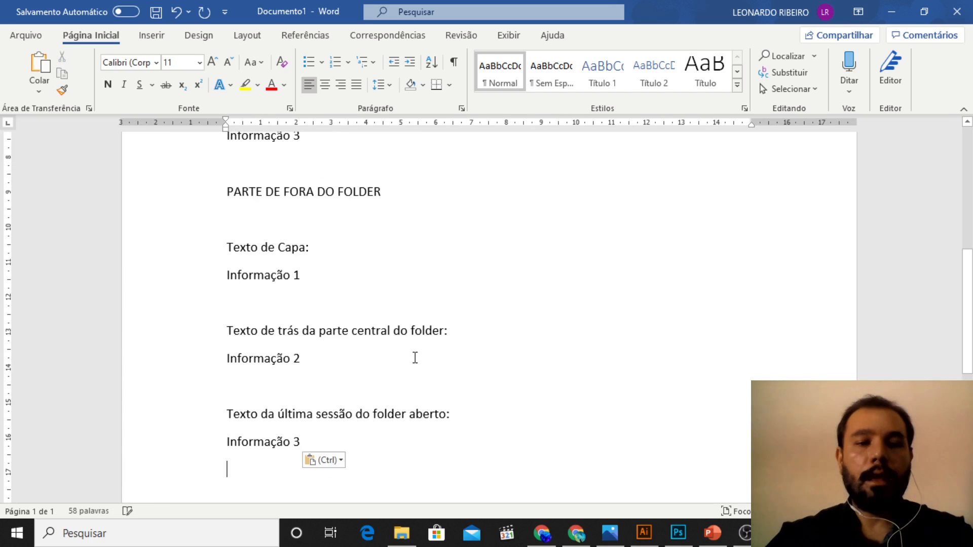
scroll(691, 314, up, 5)
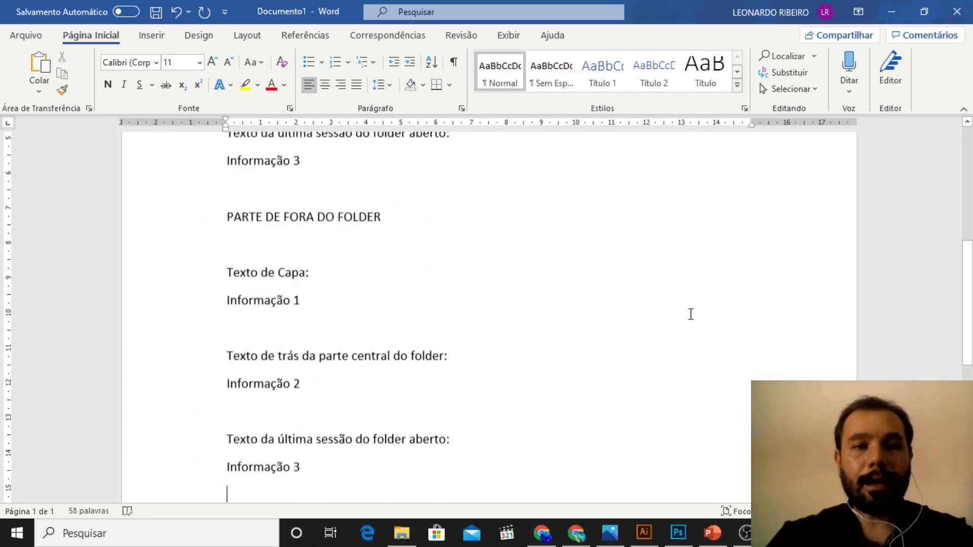
scroll(691, 326, down, 1)
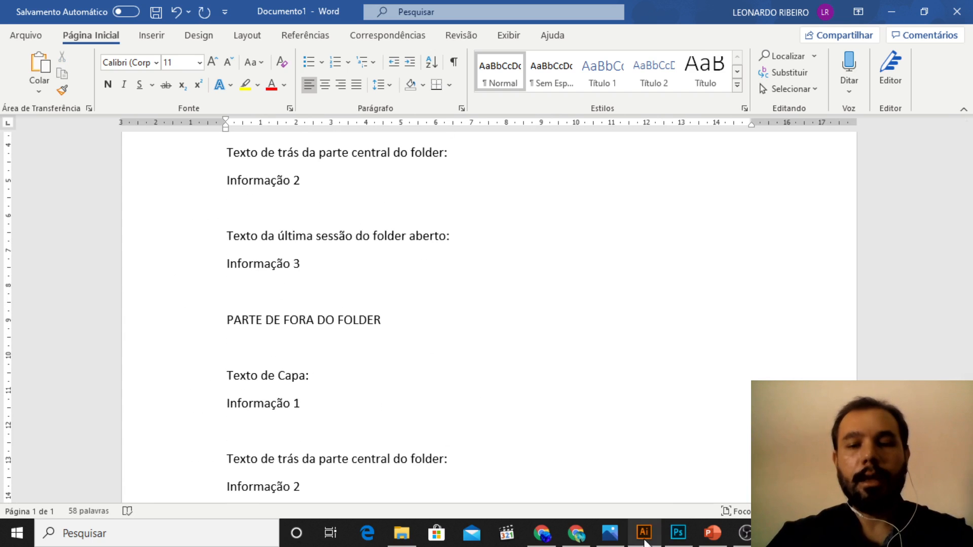
Step: Capture the screen with PicsArt_11-20-01.43.01.jpg open in Photos, switch to Illustrator and paste the capture over the folder layout
click(610, 532)
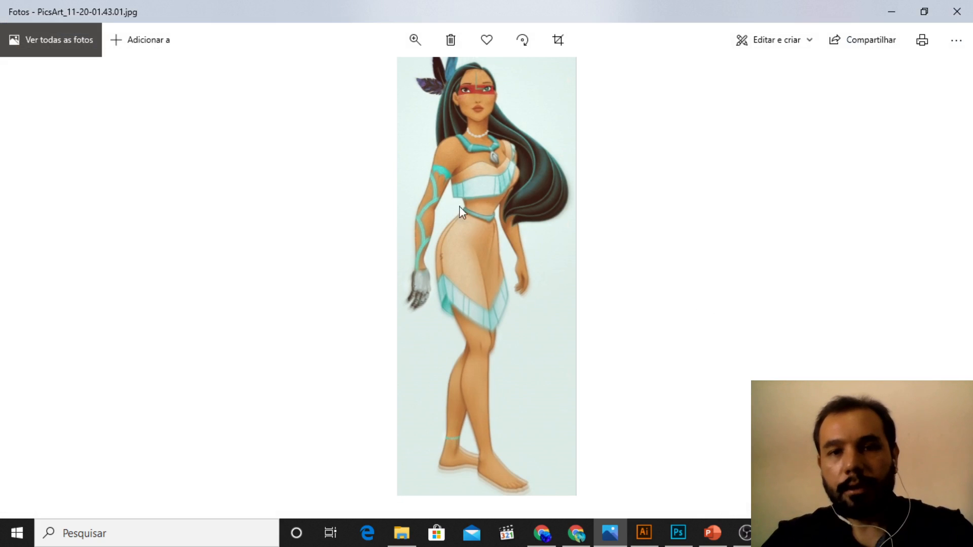
mouse_move(714, 543)
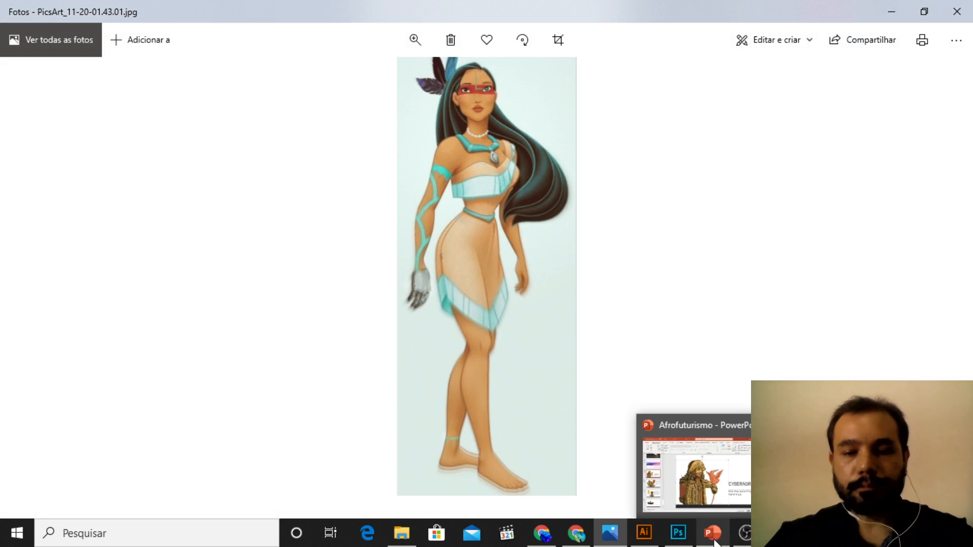
click(644, 532)
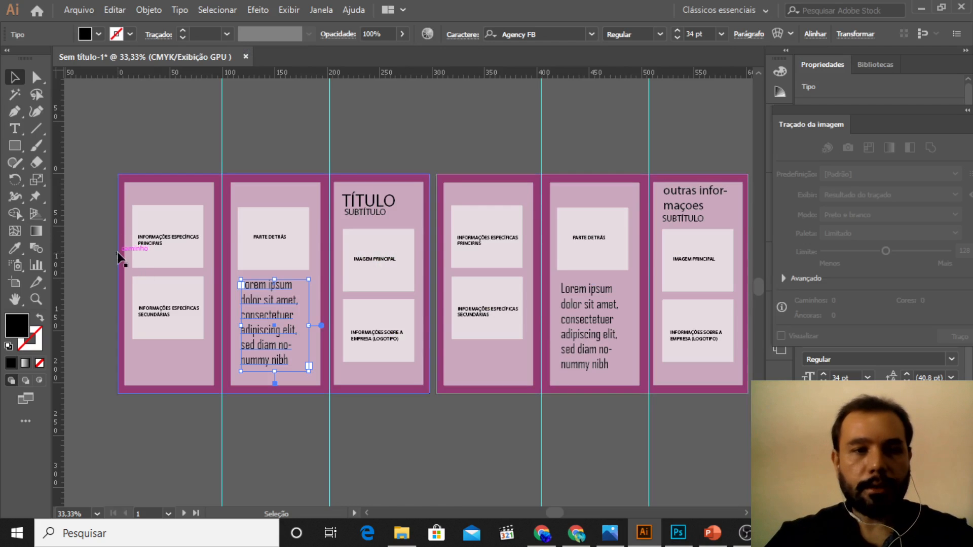
key(z)
scroll(263, 286, down, 1)
scroll(263, 286, up, 2)
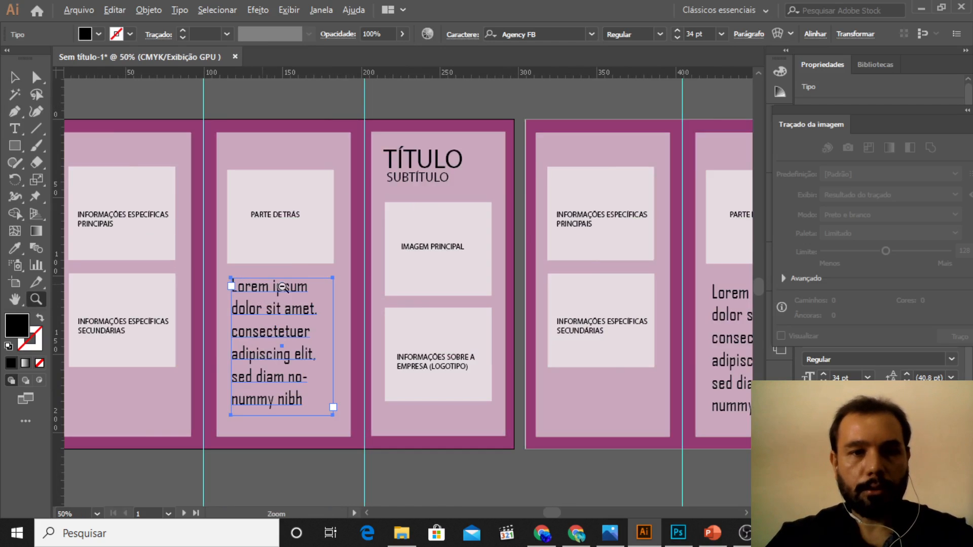
scroll(332, 310, up, 1)
scroll(105, 170, up, 1)
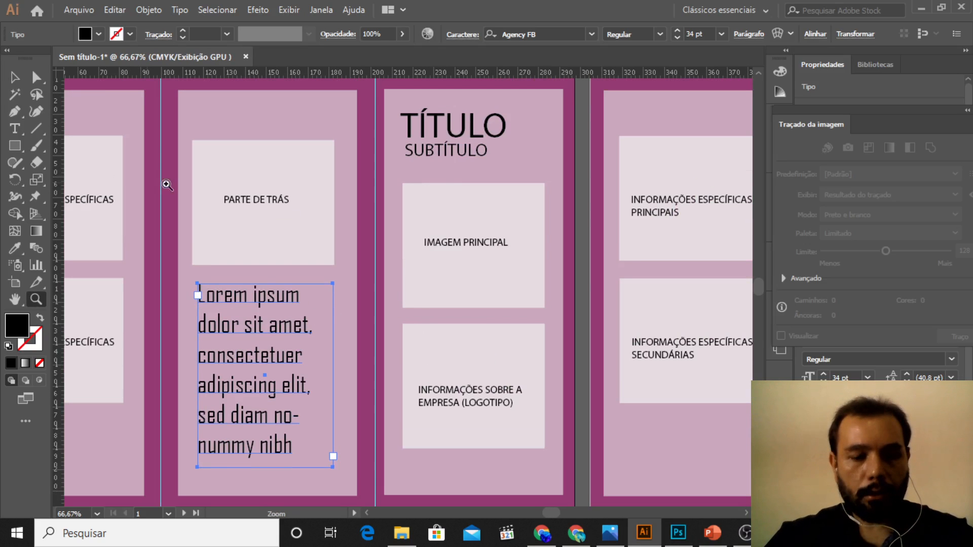
click(15, 78)
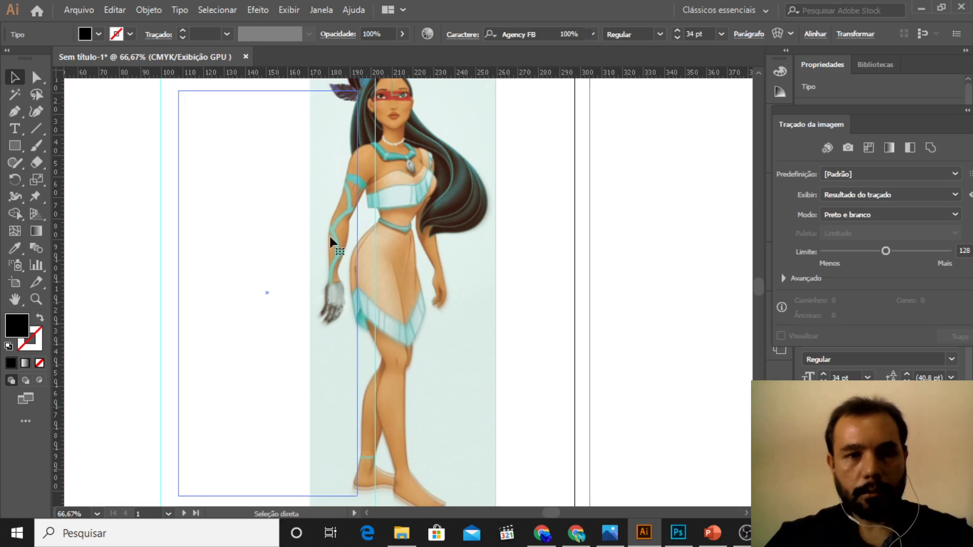
click(403, 227)
key(z)
scroll(321, 226, down, 3)
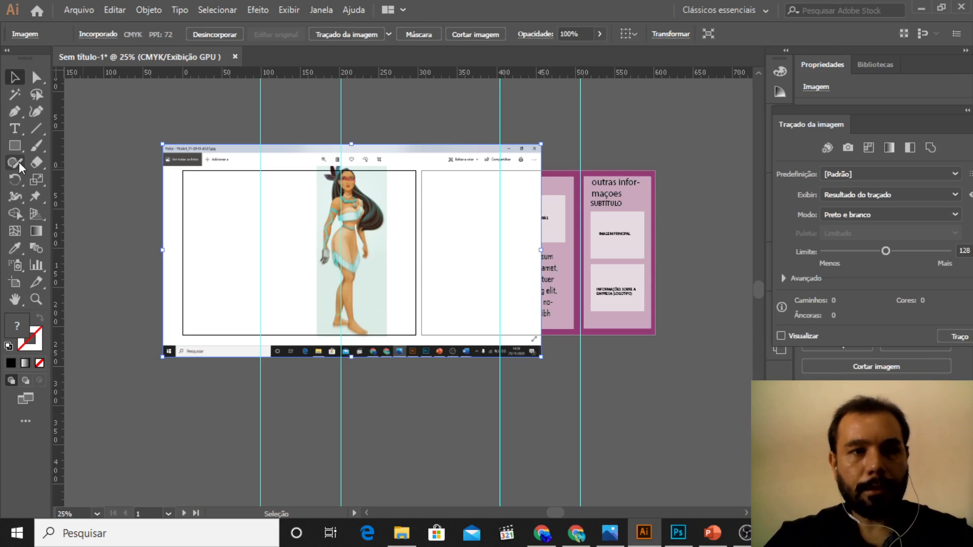
Step: Draw a rectangle about 86 × 215 mm over the figure in the pasted screenshot and use it as a clipping mask
click(15, 146)
drag(345, 176, 412, 328)
key(ctrl+z)
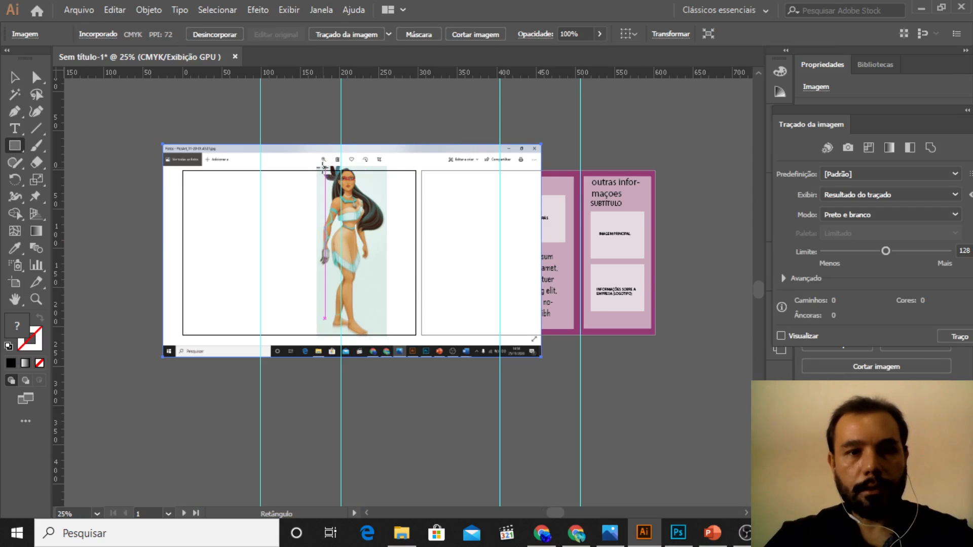
drag(318, 166, 387, 334)
click(14, 77)
click(284, 183)
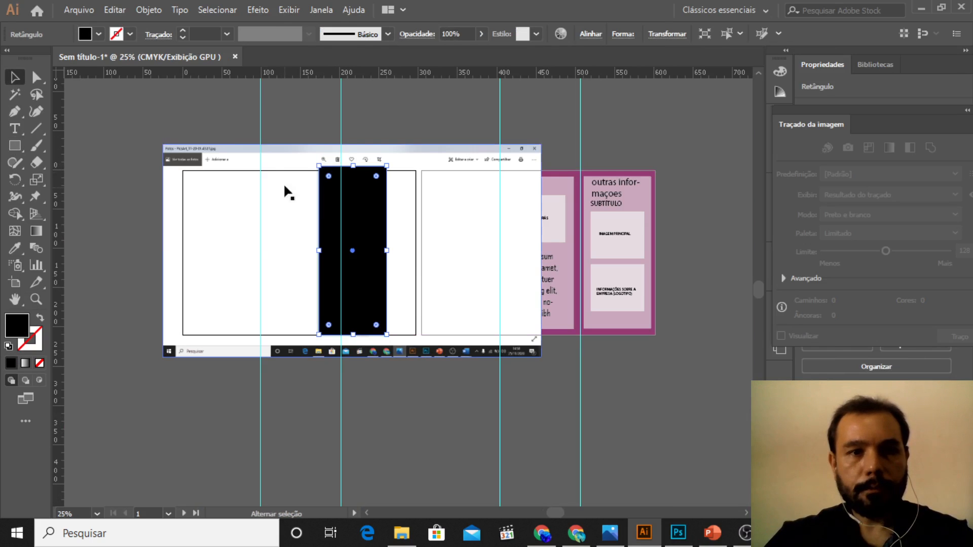
right_click(270, 167)
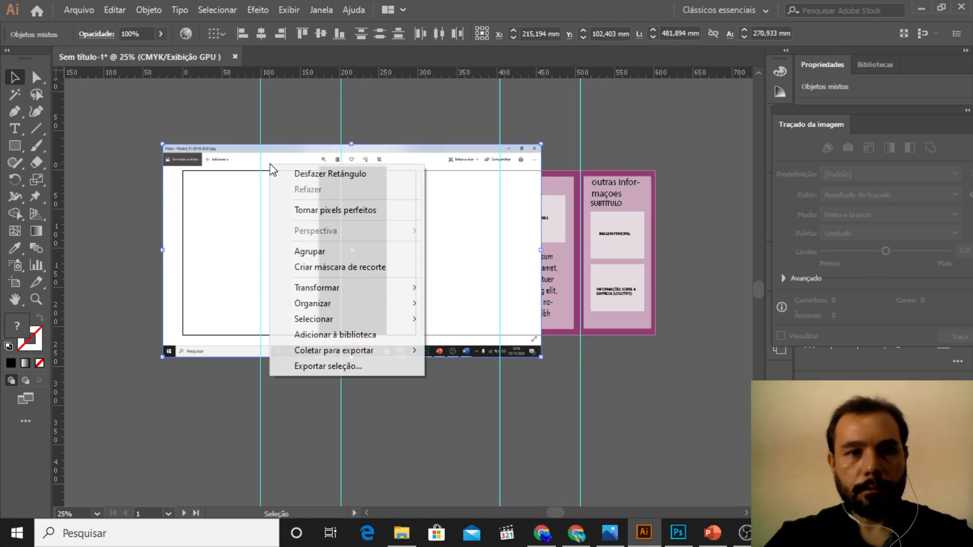
click(349, 268)
Step: Move the clipped figure onto the first artboard's middle panel and scale it to about 85 × 194 mm to cover the panel
key(z)
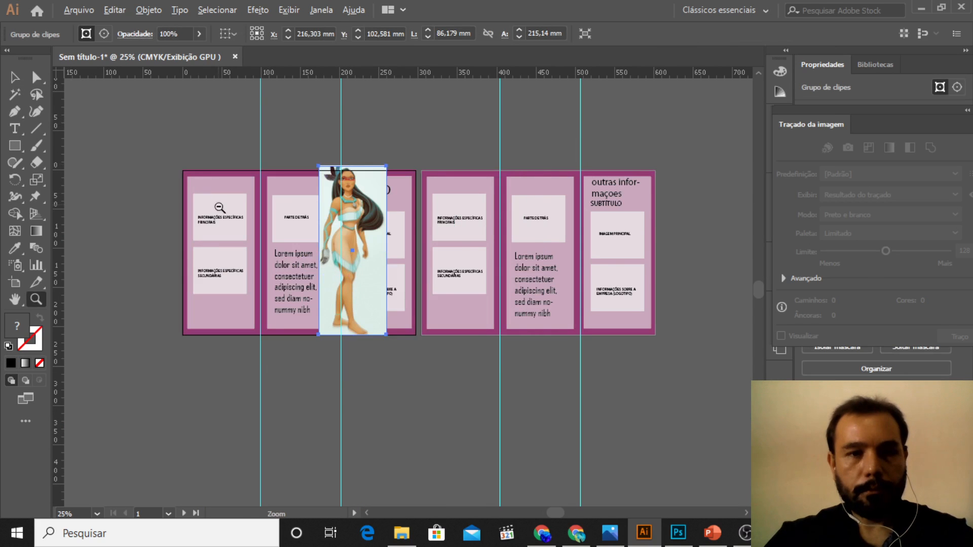
click(222, 211)
click(19, 76)
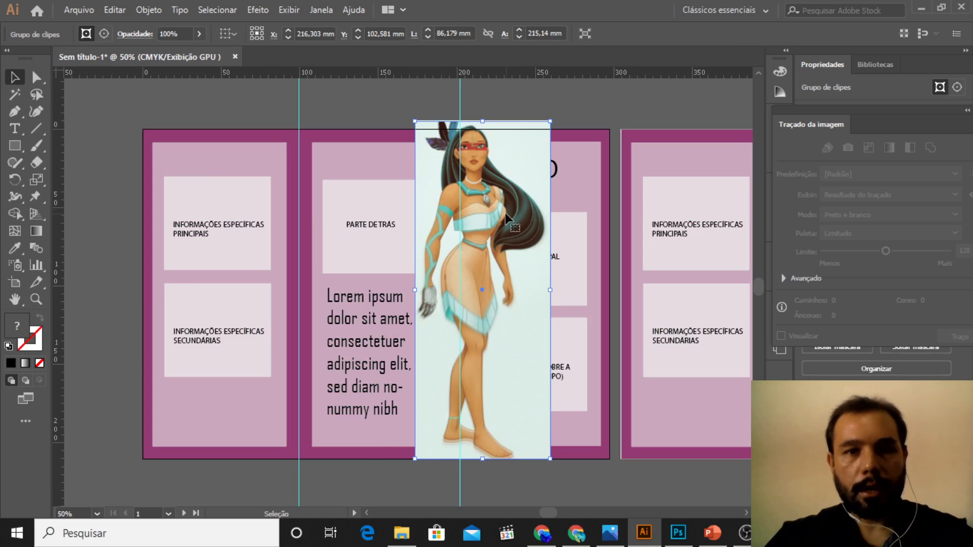
drag(505, 213, 404, 217)
drag(450, 464, 441, 453)
drag(413, 396, 417, 396)
drag(414, 400, 414, 400)
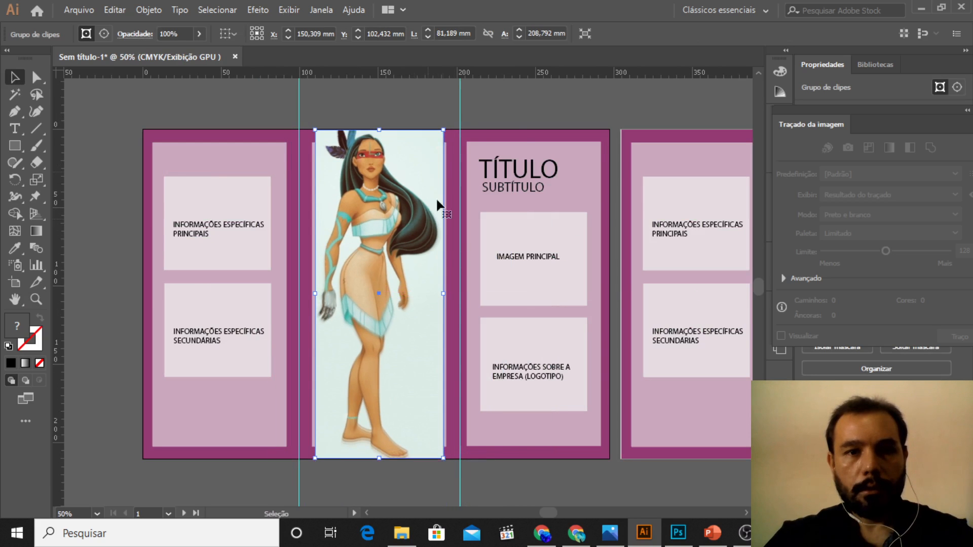
drag(443, 130, 437, 142)
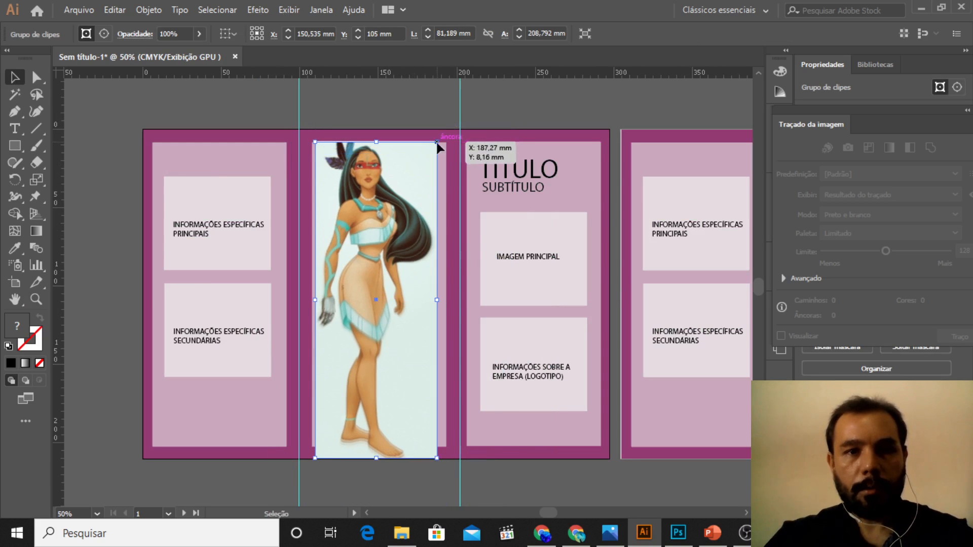
drag(414, 227, 423, 227)
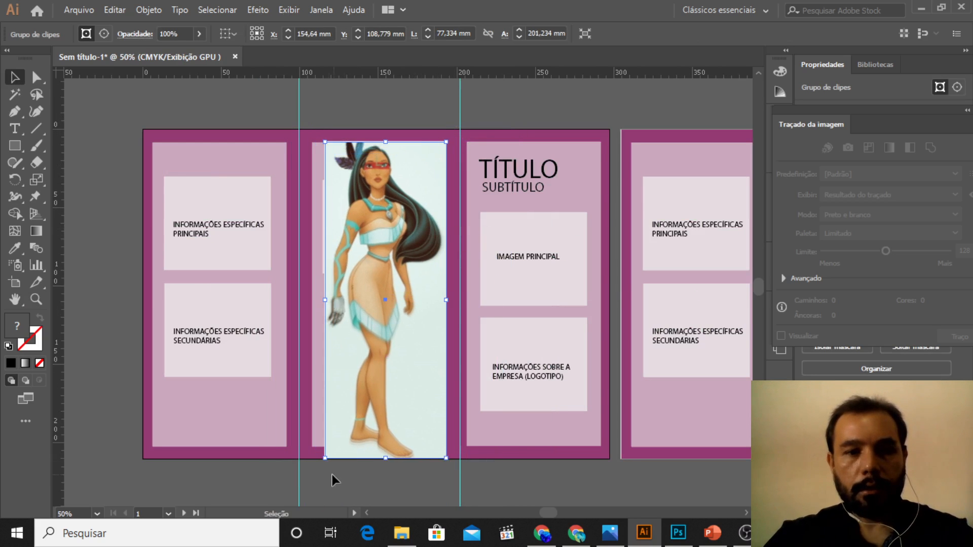
drag(325, 458, 383, 447)
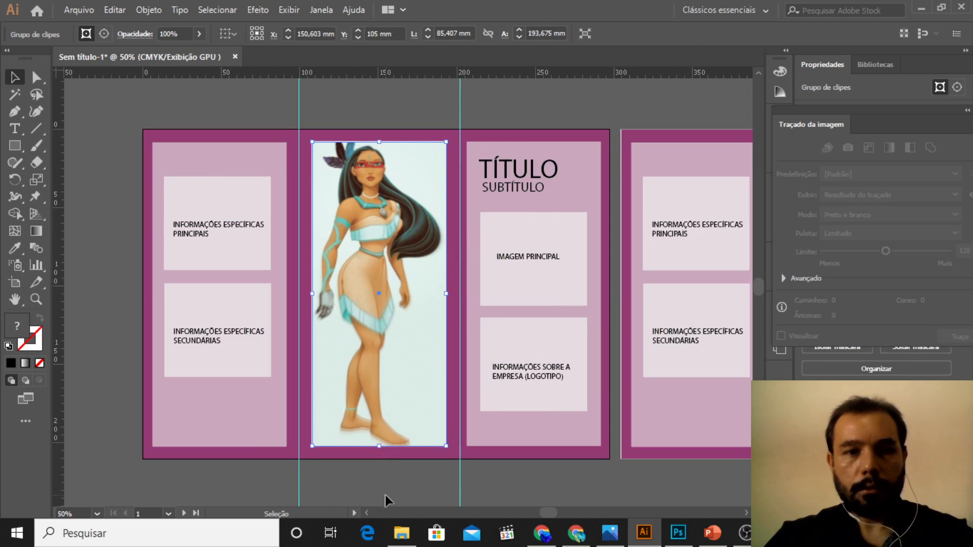
click(385, 494)
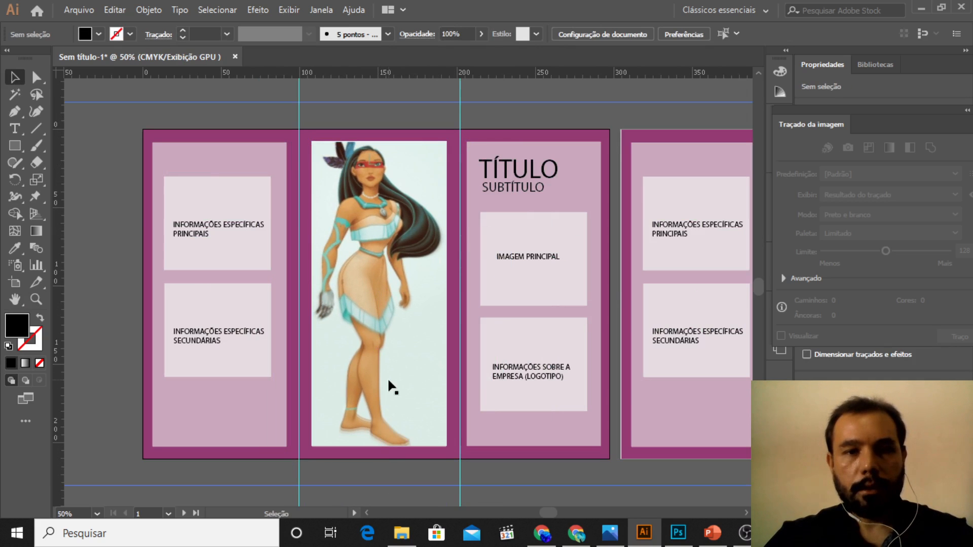
Step: Replace the "TÍTULO" text on the first artboard's cover panel with "AMAZOF"
click(512, 167)
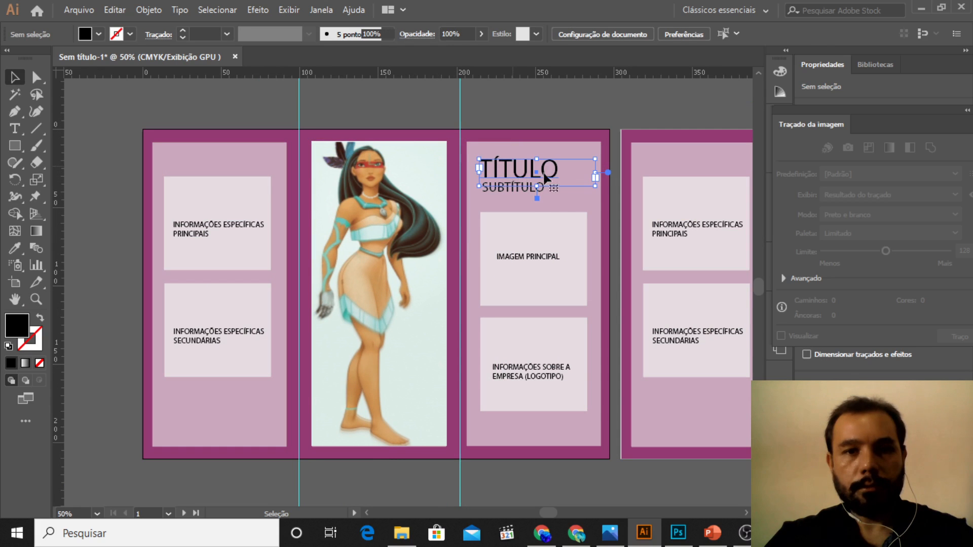
double_click(558, 172)
drag(558, 170, 492, 170)
double_click(520, 169)
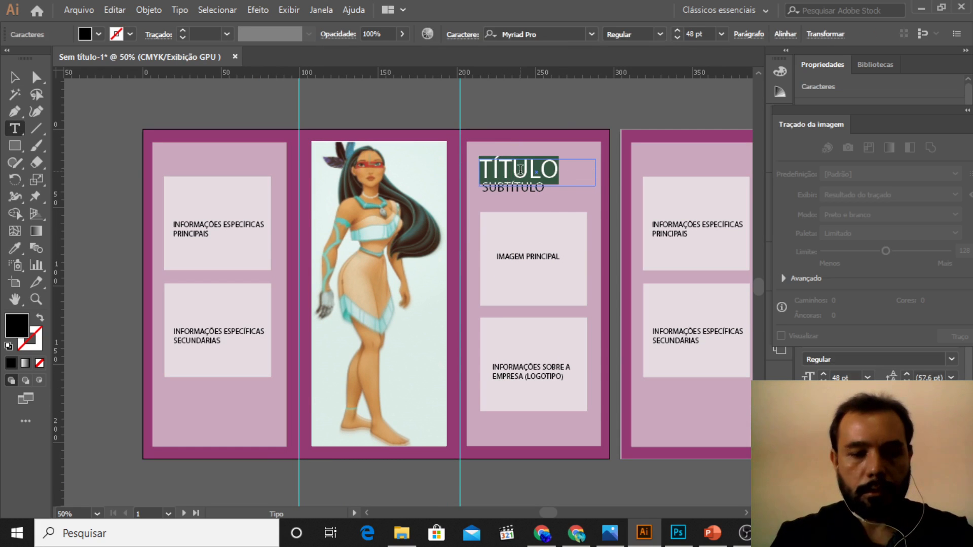
text(AMAZOF)
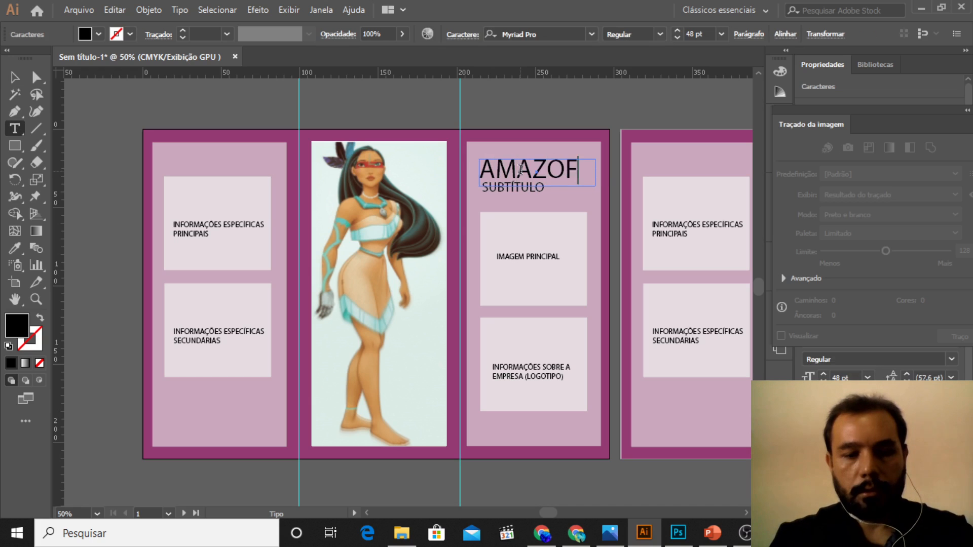
key(Escape)
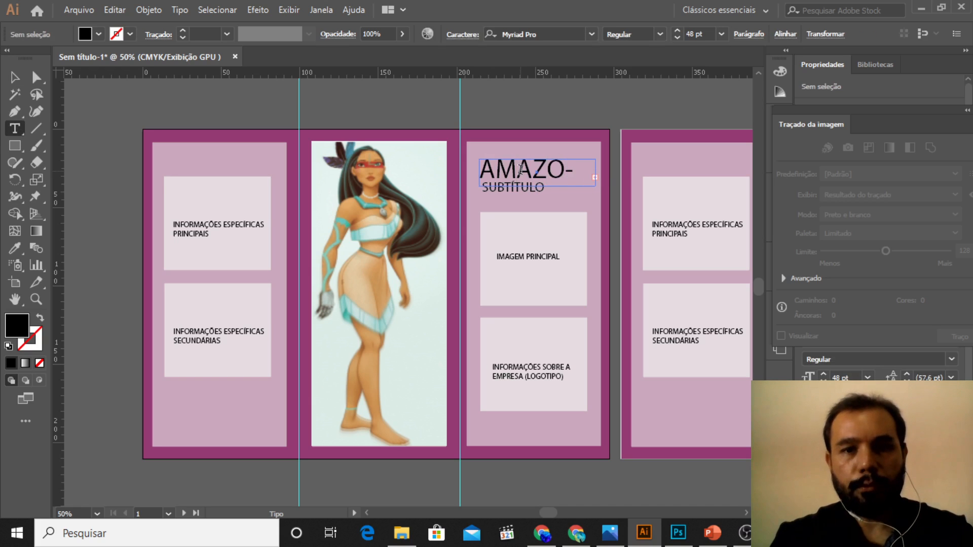
Step: Rework the cover title text so it reads "AMAZO.." and deselect it
click(520, 169)
key(BackSpace)
key(BackSpace)
key(BackSpace)
key(BackSpace)
key(BackSpace)
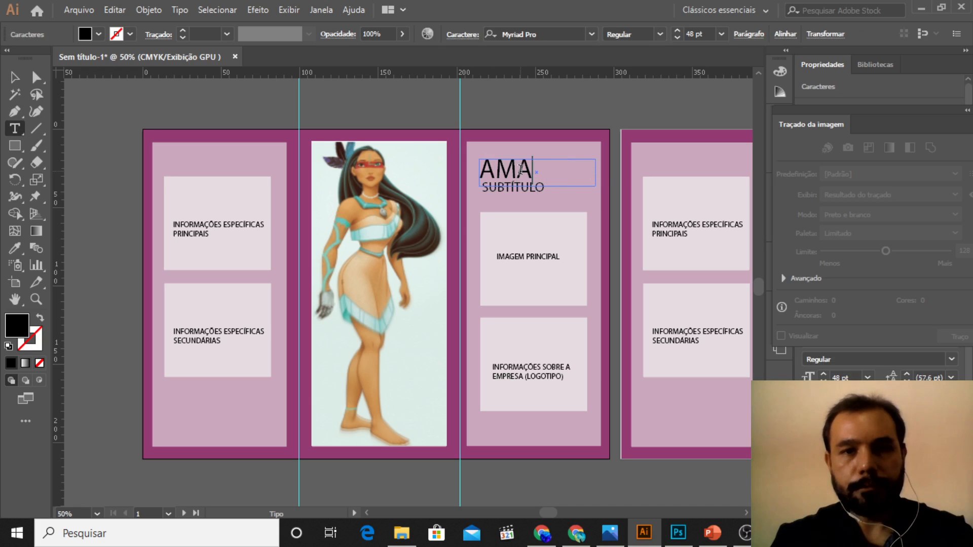
key(ctrl)
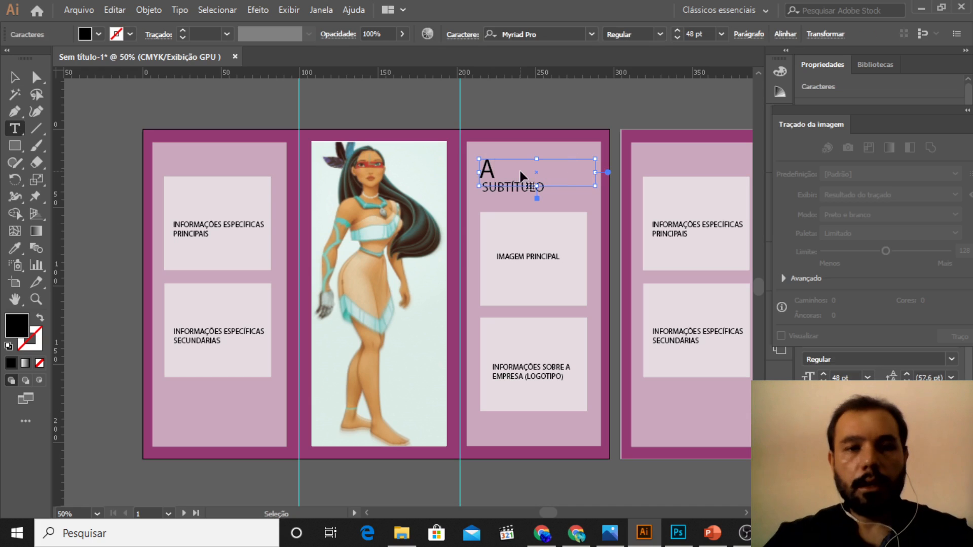
text(MAZO)
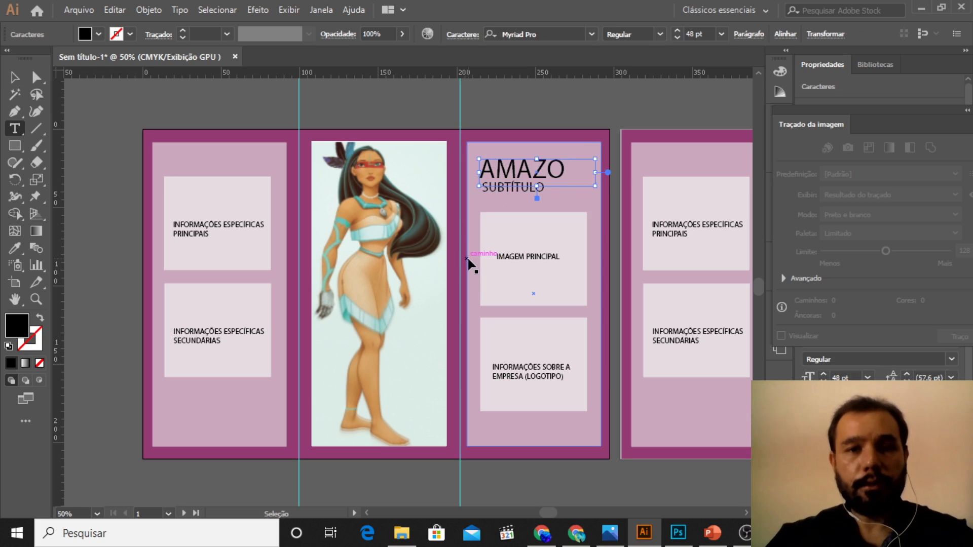
text(F)
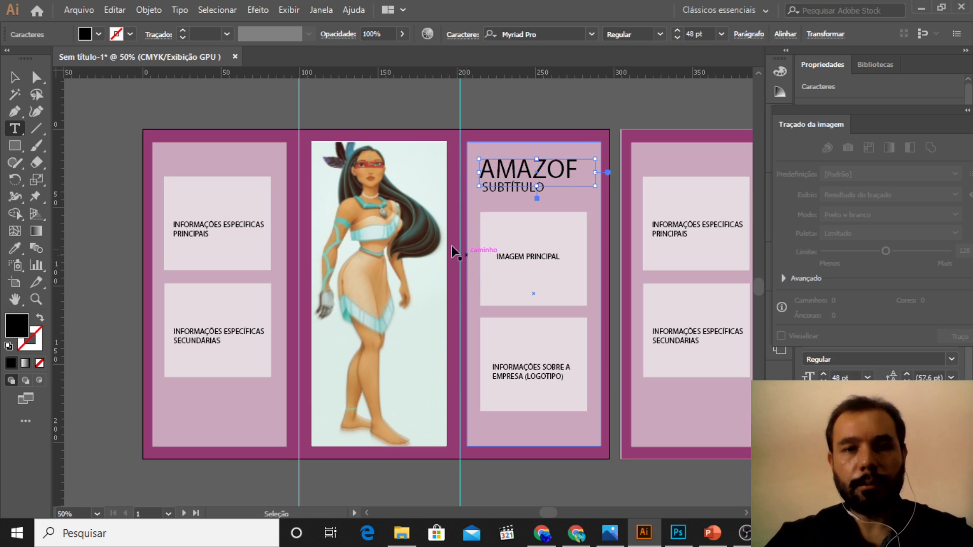
key(BackSpace)
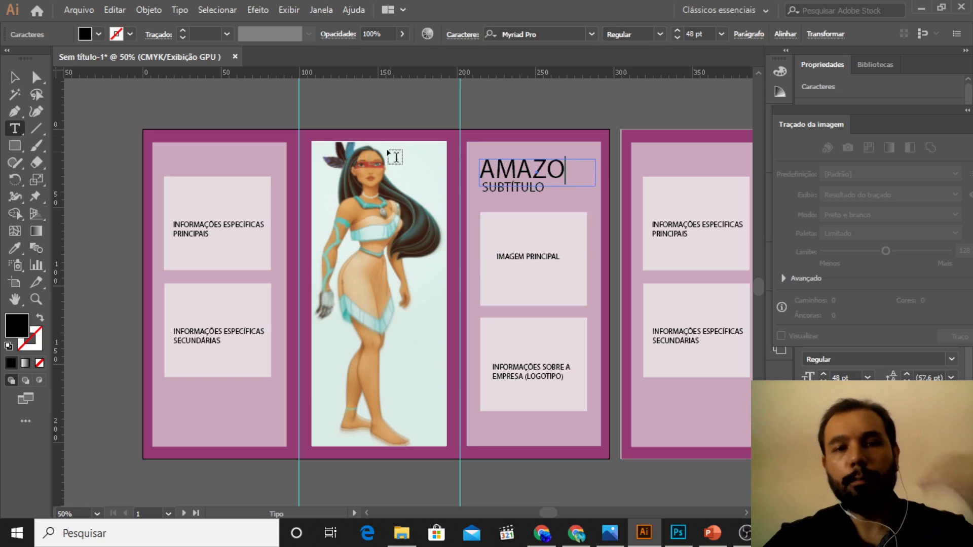
text(..)
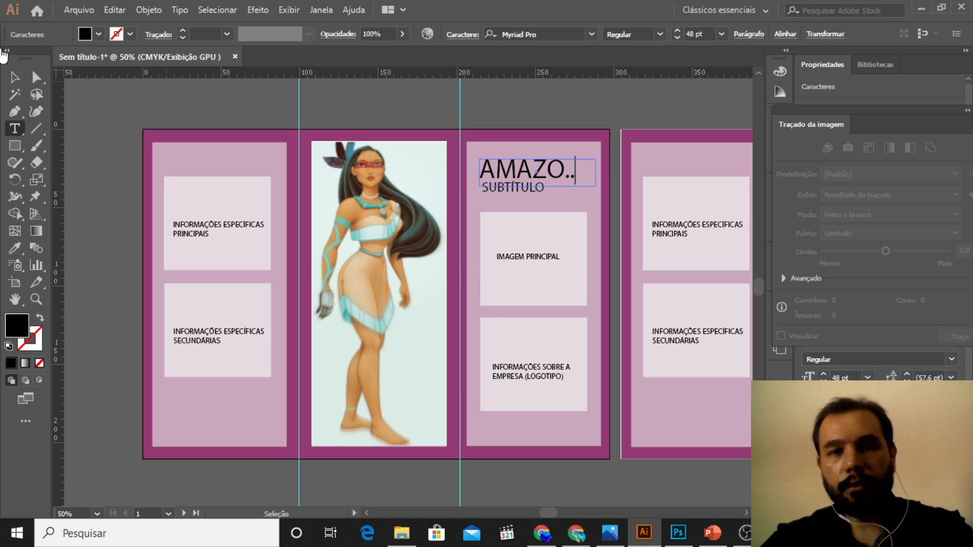
click(15, 77)
click(126, 102)
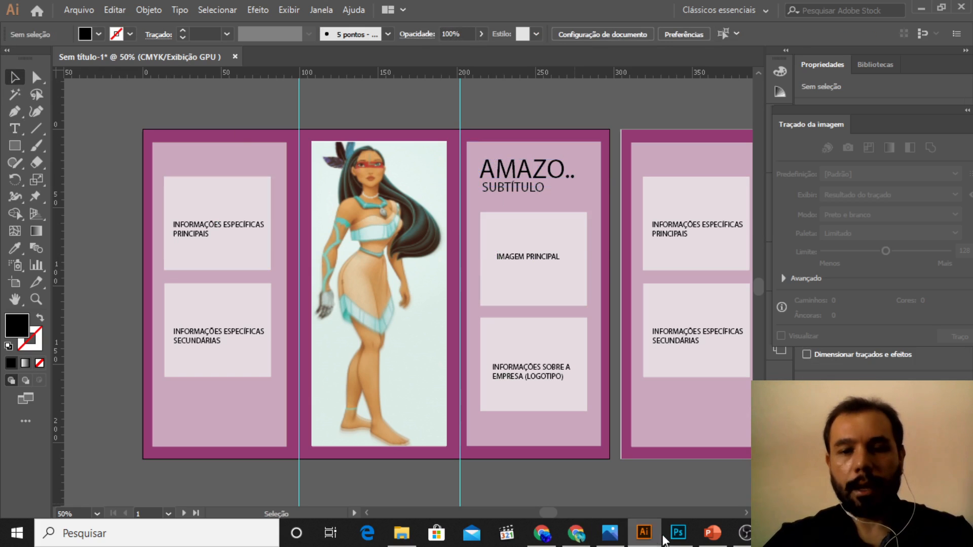
Step: Switch to Photos and display the image "trabalho de afrofuturismo parte 01.jpg"
click(551, 540)
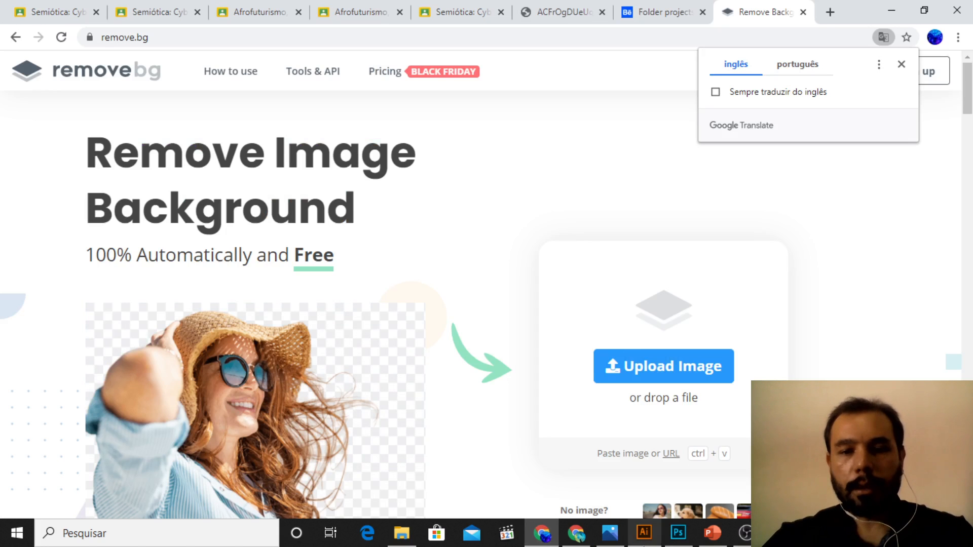
click(618, 541)
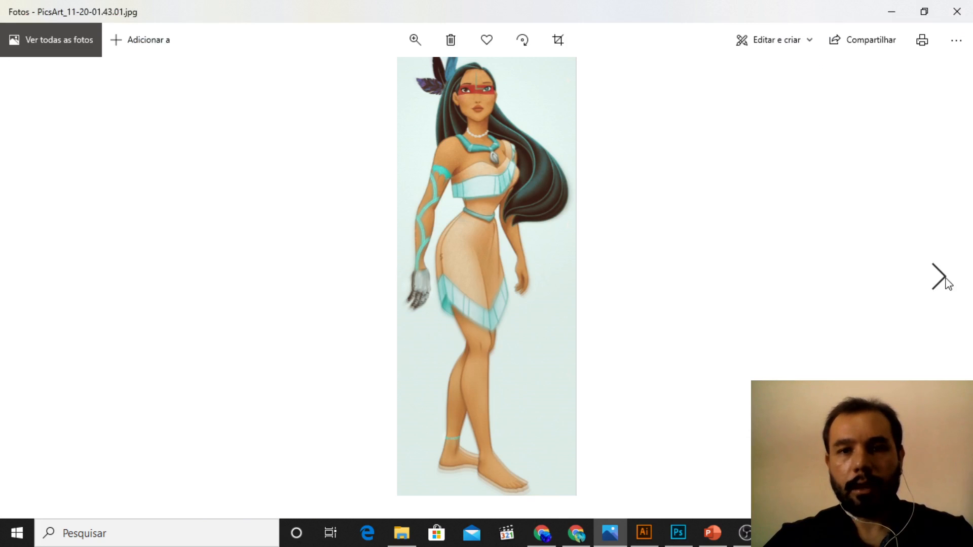
click(945, 279)
click(937, 280)
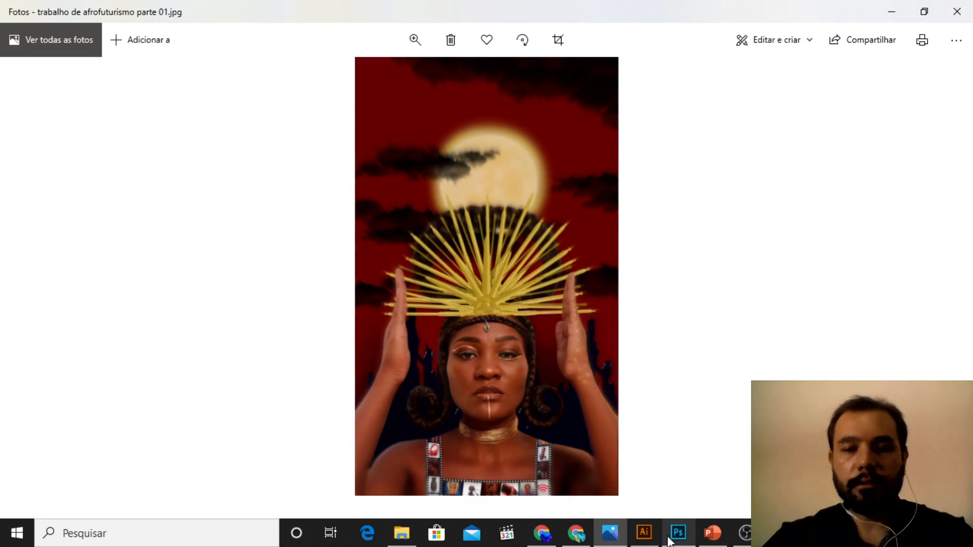
Step: Return to Illustrator and paste a screenshot of the displayed image into the folder document
click(644, 532)
key(z)
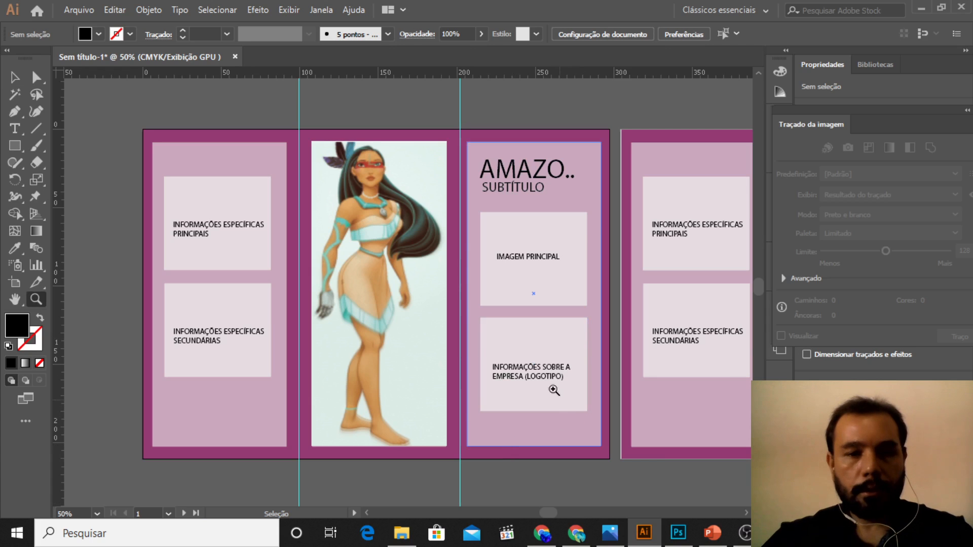
alt+click(554, 390)
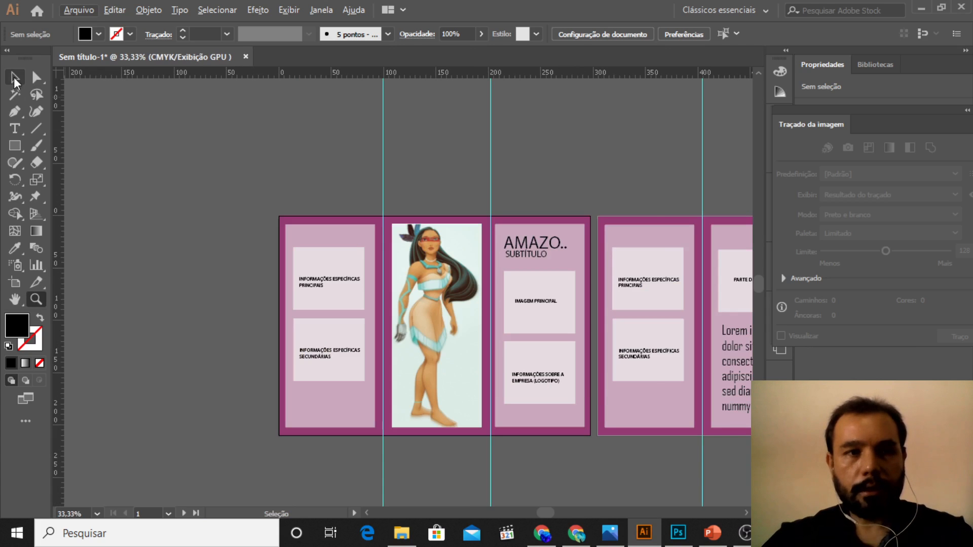
key(ctrl+v)
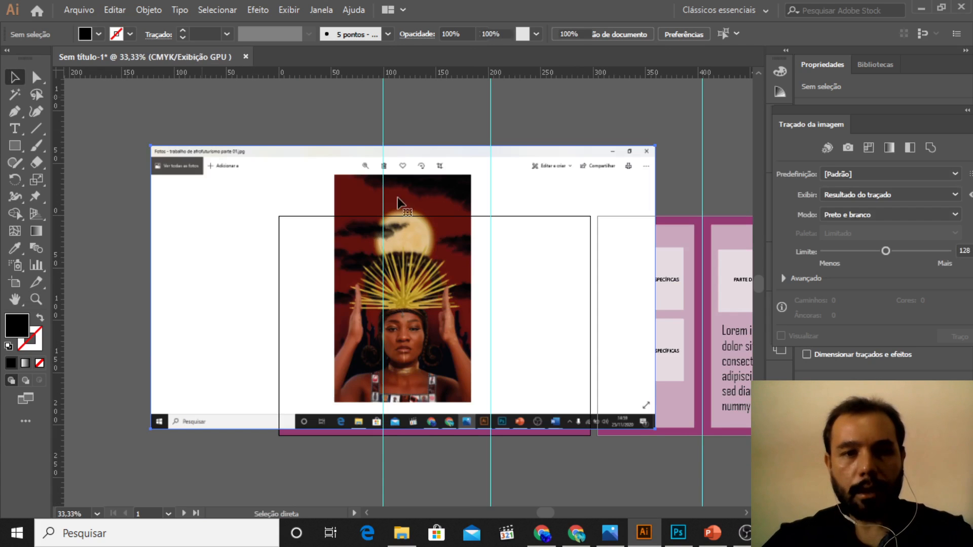
Step: Draw a rectangle about 127 × 213 mm over the picture in the pasted screenshot and use it as a clipping mask
click(263, 181)
key(m)
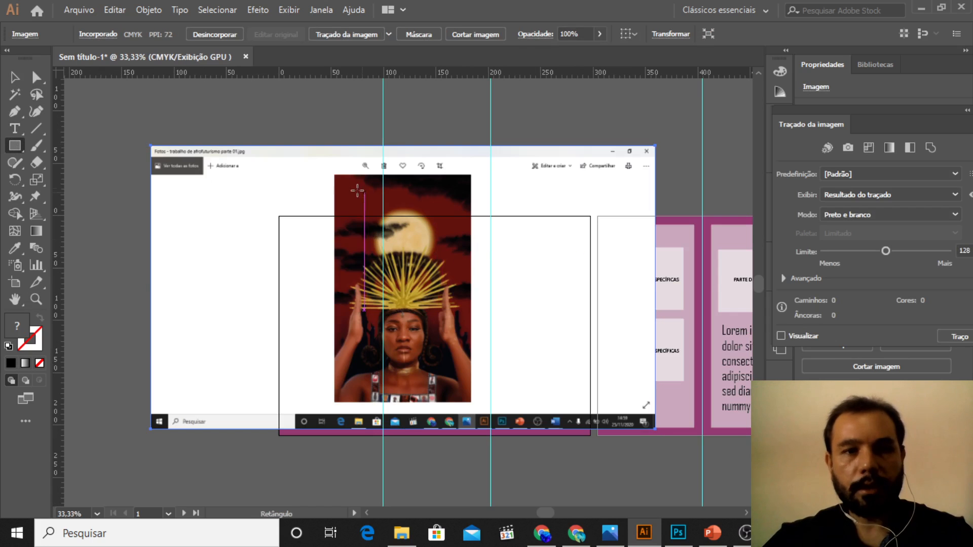
mouse_move(337, 176)
mouse_down()
mouse_move(465, 348)
mouse_move(482, 397)
mouse_move(491, 394)
mouse_move(470, 400)
mouse_up()
key(v)
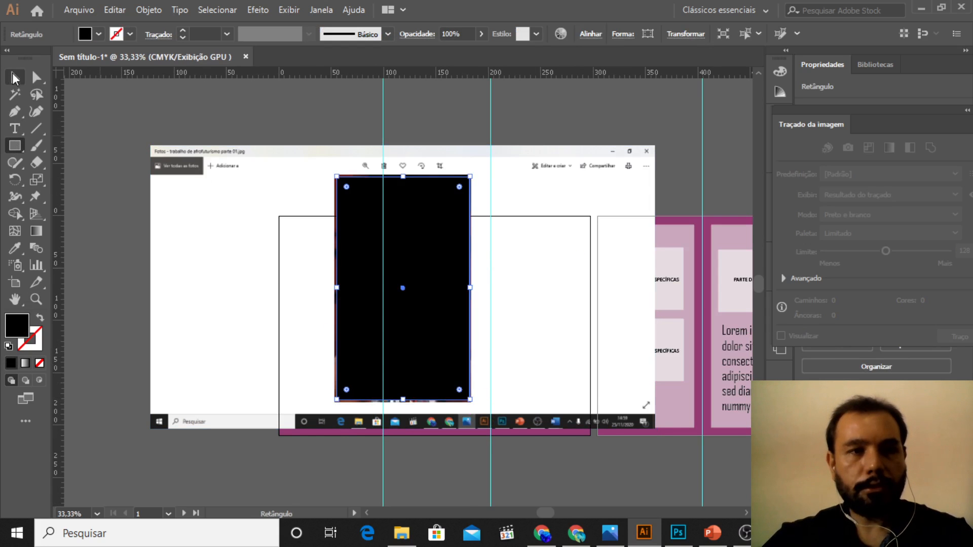
shift+click(245, 211)
right_click(244, 207)
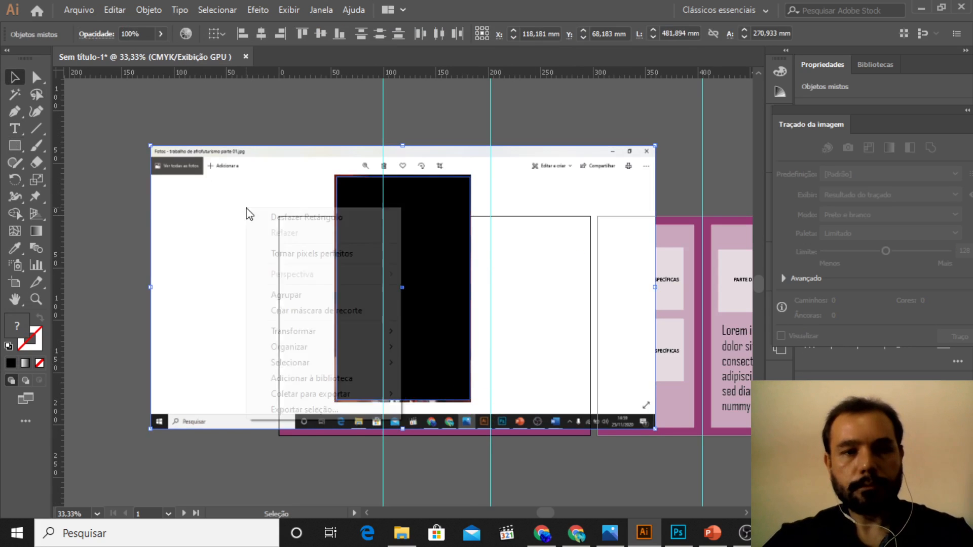
click(314, 309)
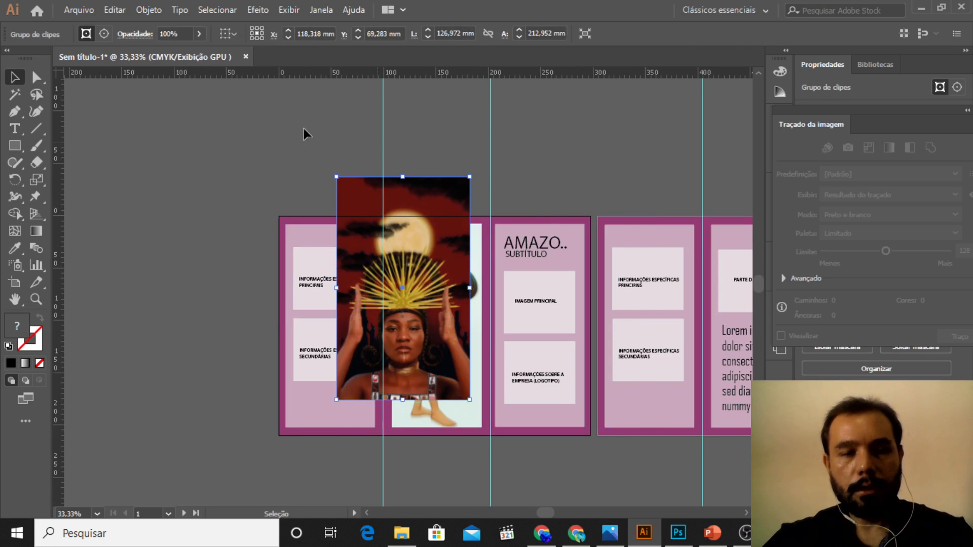
Step: Scale the clipped picture to about 99 × 165 mm and move it onto the second artboard's first panel
drag(470, 177, 439, 227)
drag(411, 272, 359, 285)
key(z)
alt+click(528, 363)
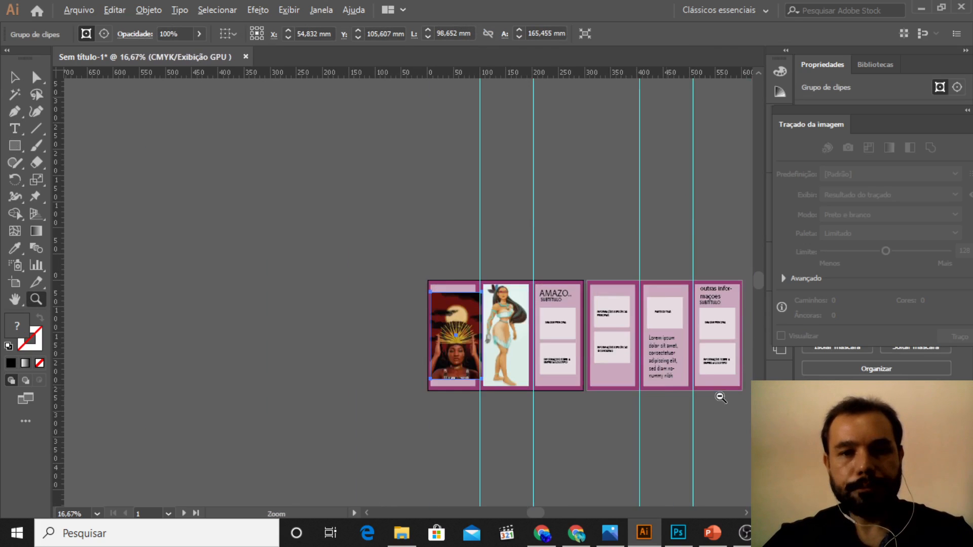
click(721, 397)
key(v)
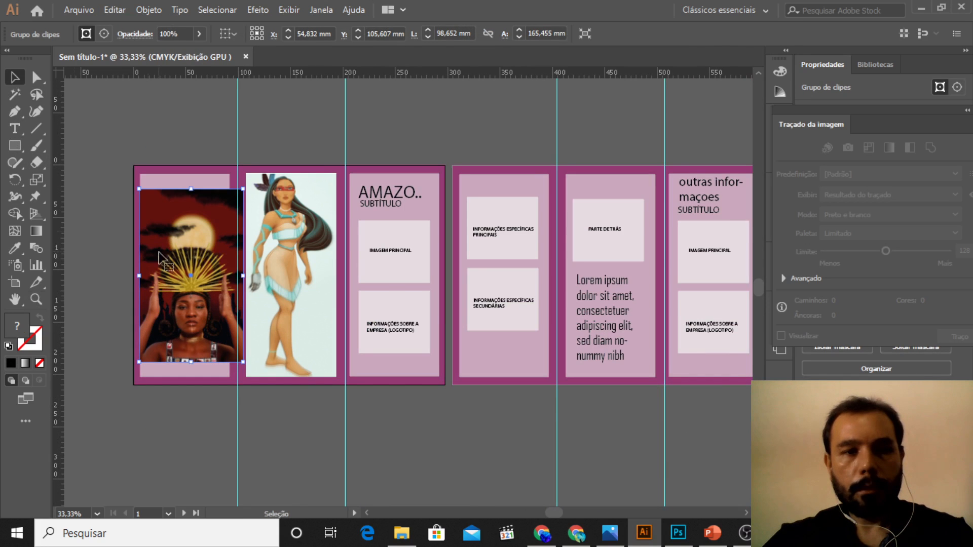
drag(178, 239, 486, 226)
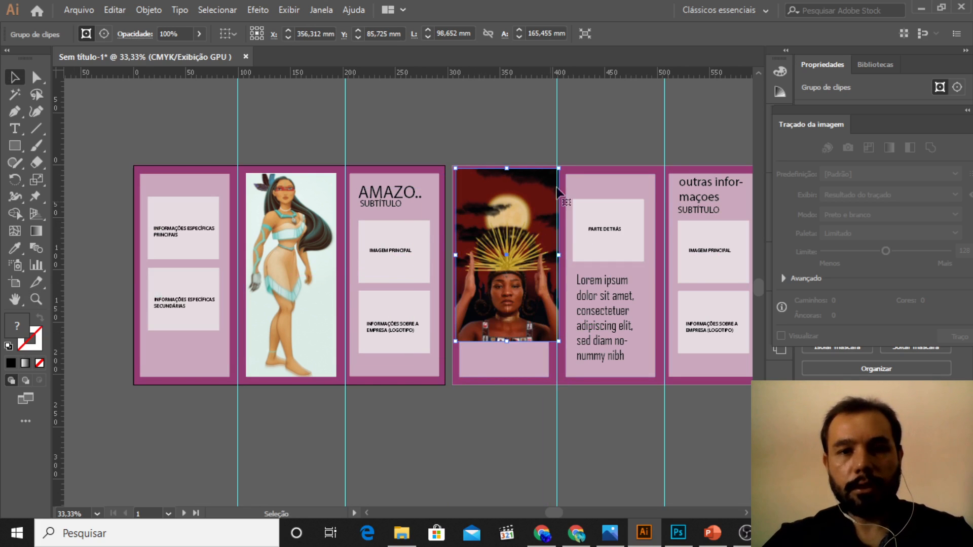
Step: Resize the clipped picture to about 89 × 172 mm, centre it vertically on the second artboard's first panel and deselect it
drag(559, 168, 549, 184)
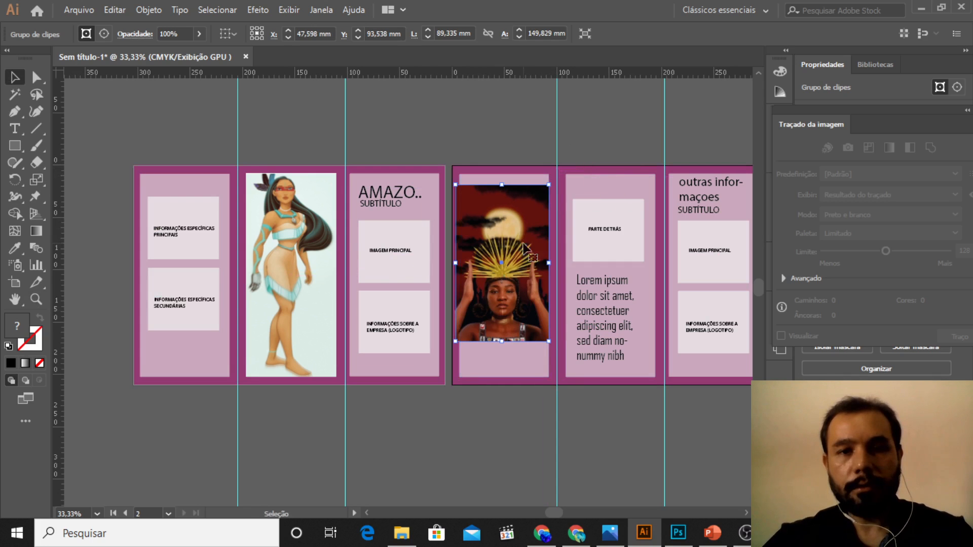
drag(523, 247, 525, 236)
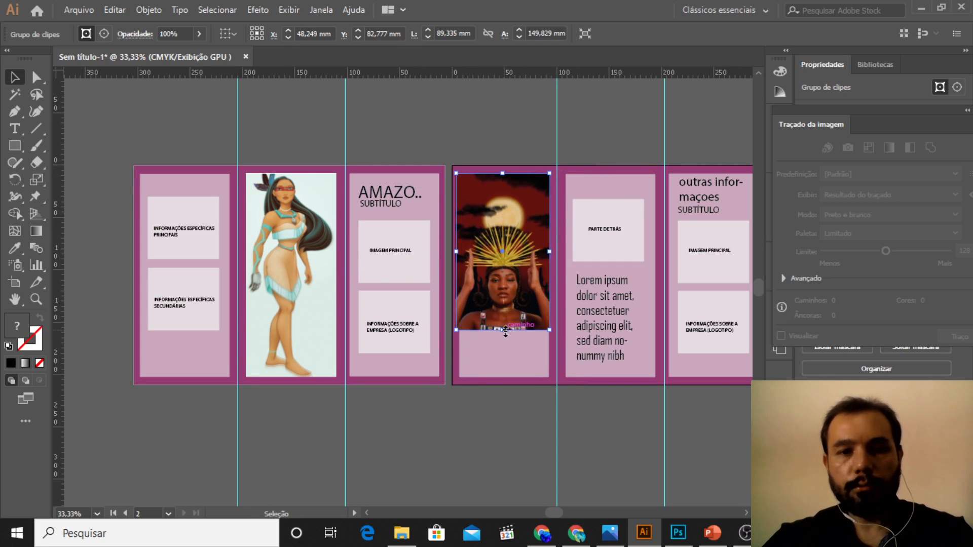
drag(503, 334, 504, 353)
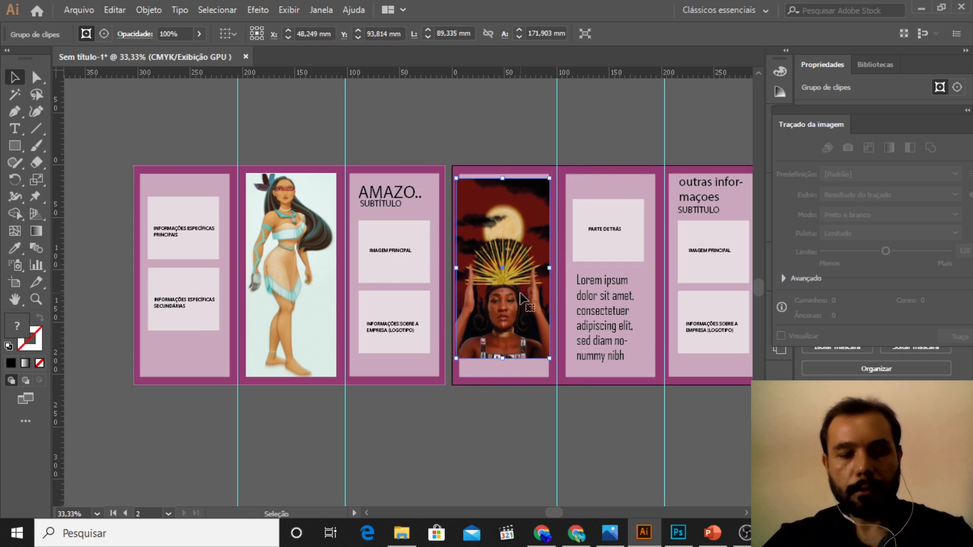
drag(527, 233, 527, 241)
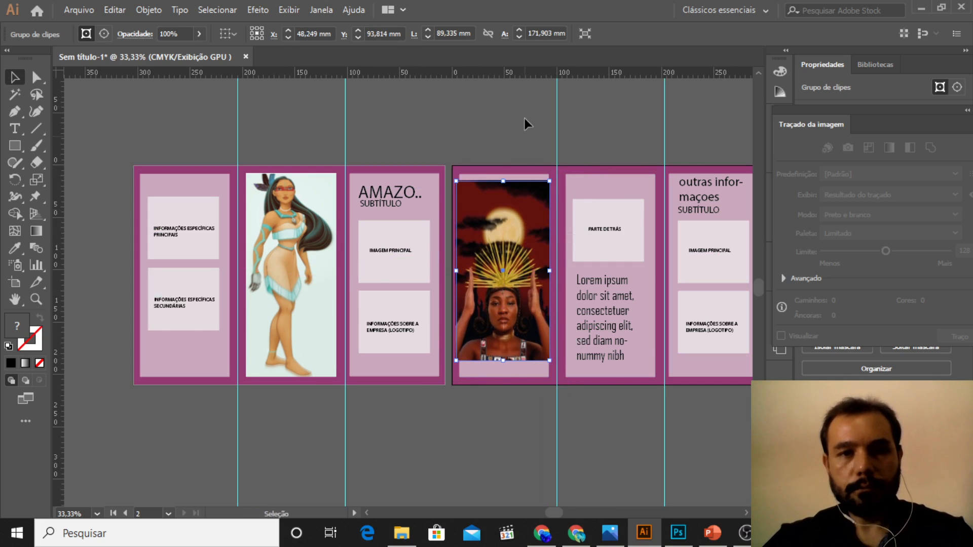
click(521, 105)
Step: Try raising the clipped picture and stretching it to about 207 mm tall, undo the stretch and move the picture back down
key(z)
alt+click(565, 168)
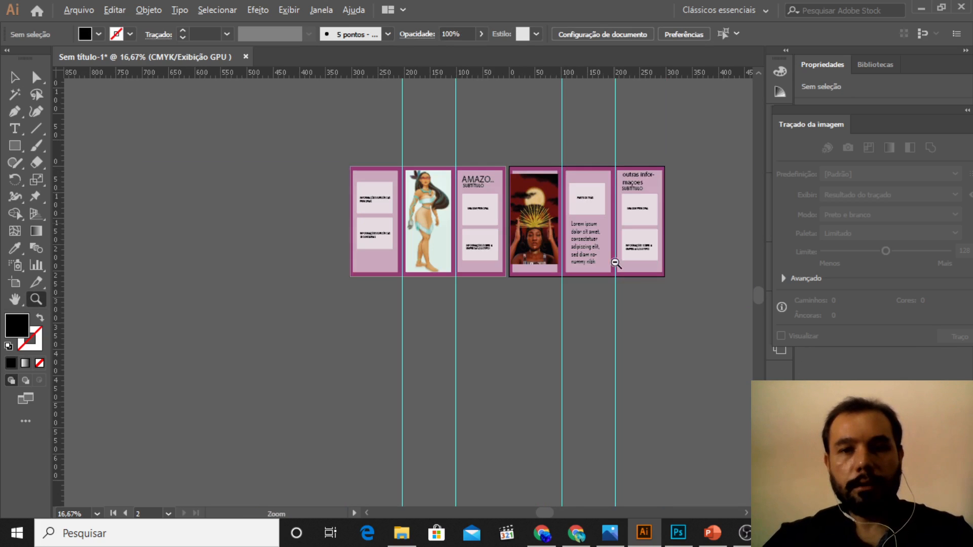
scroll(588, 234, up, 2)
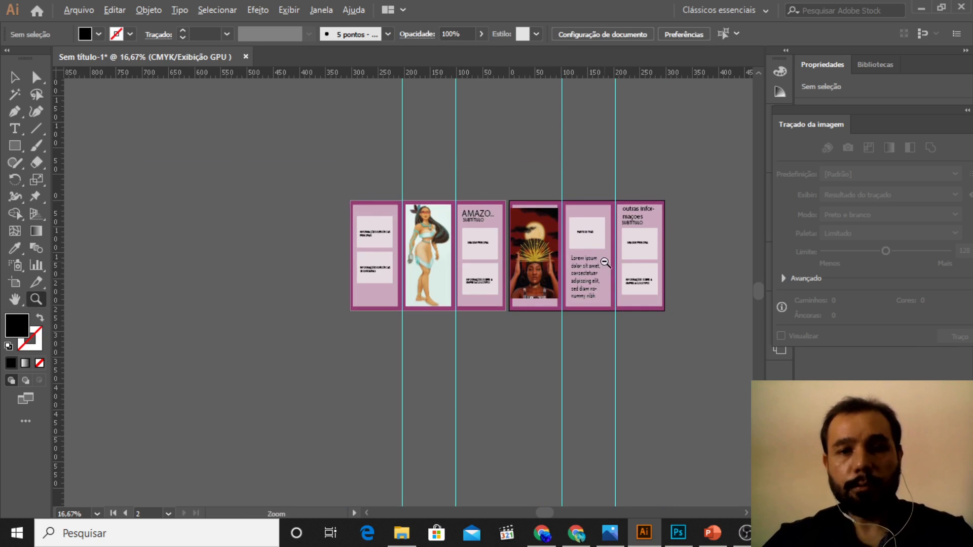
scroll(605, 263, up, 2)
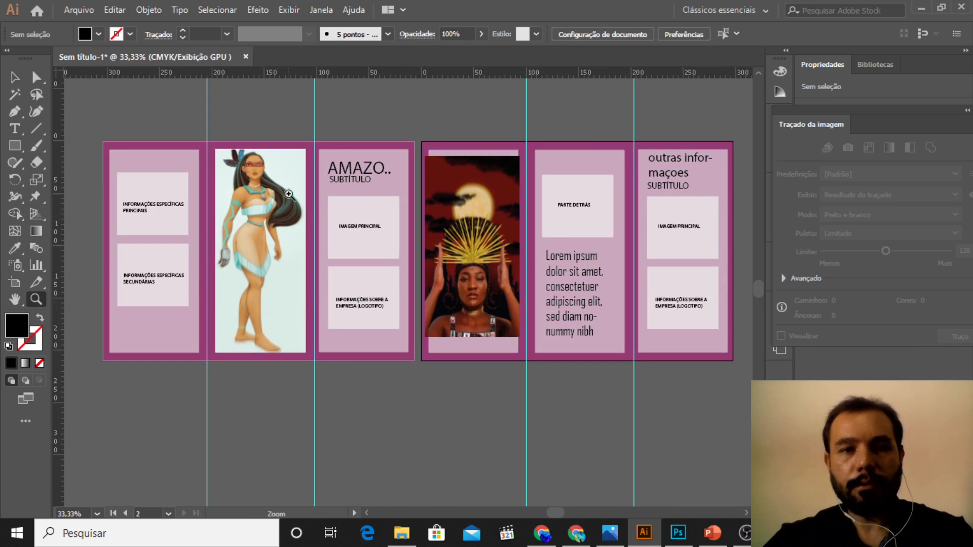
click(15, 78)
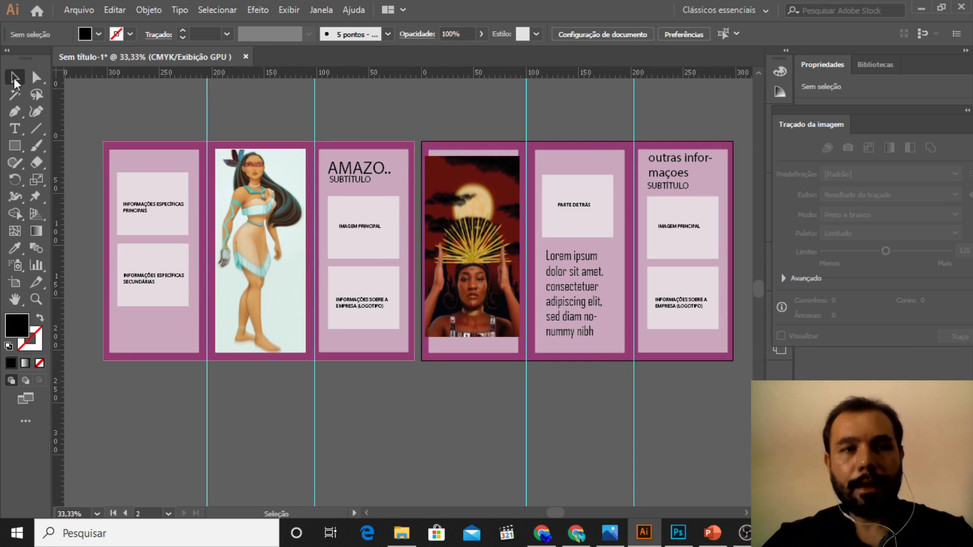
drag(483, 239, 483, 224)
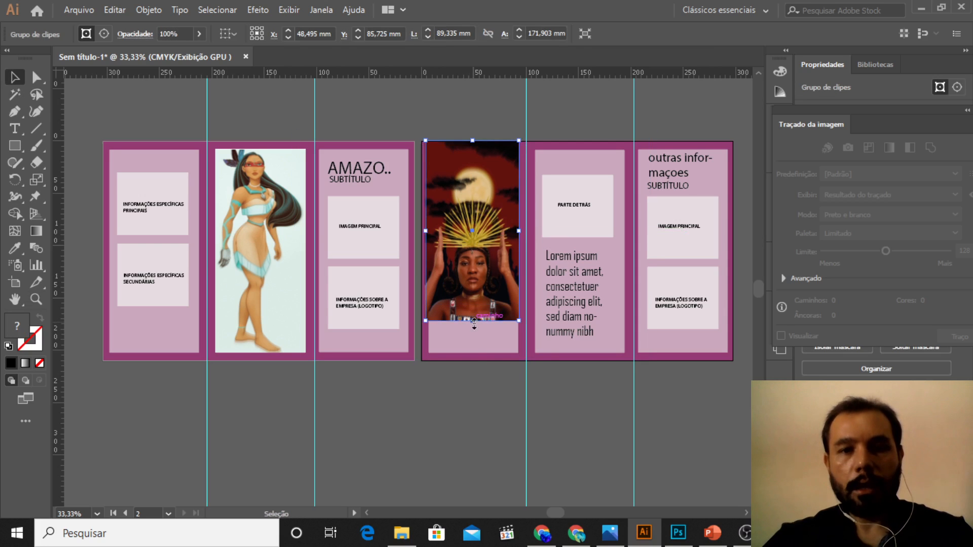
drag(472, 320, 477, 357)
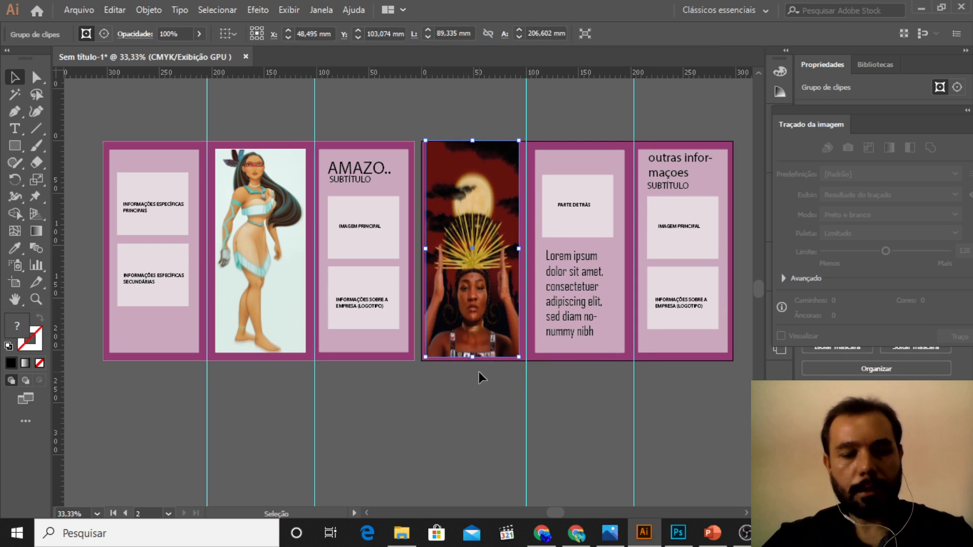
key(ctrl+z)
drag(493, 254, 491, 276)
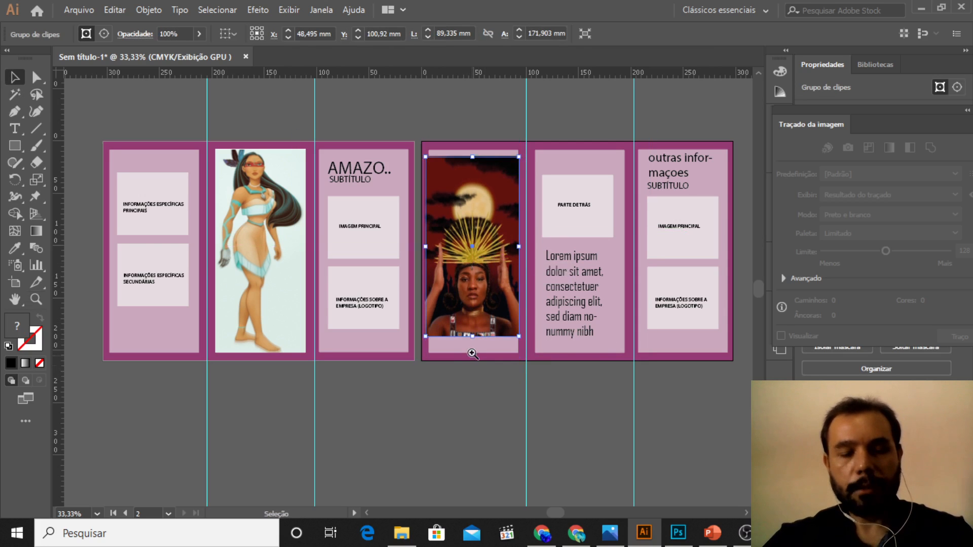
key(z)
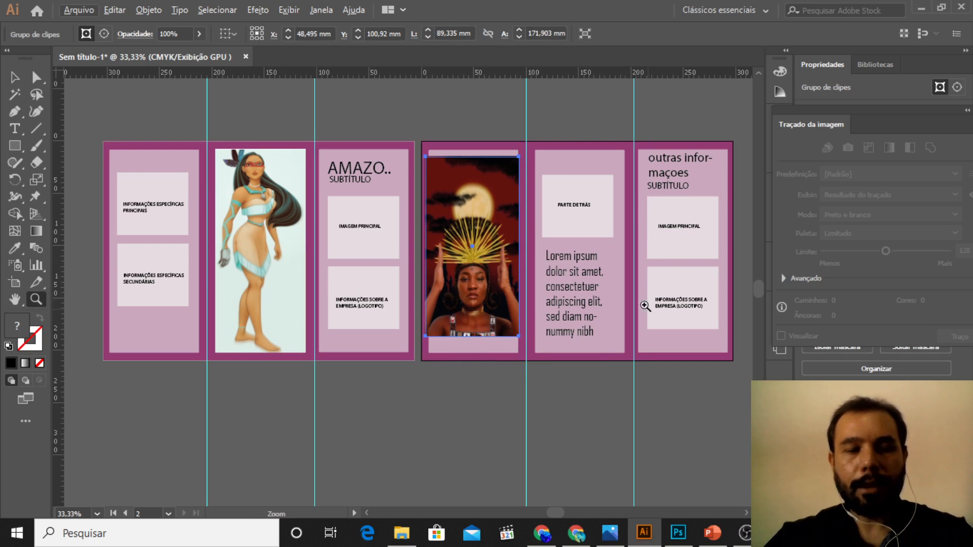
click(183, 281)
scroll(184, 281, up, 3)
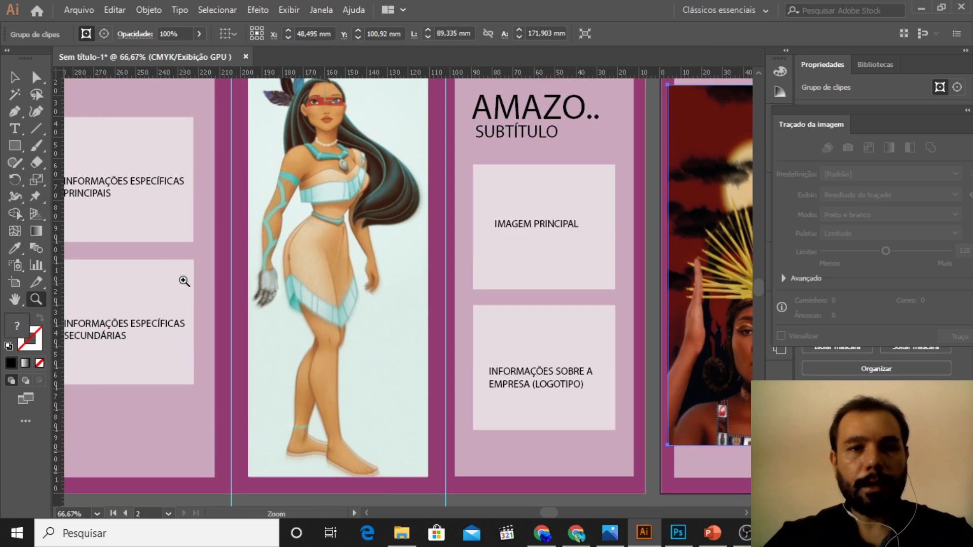